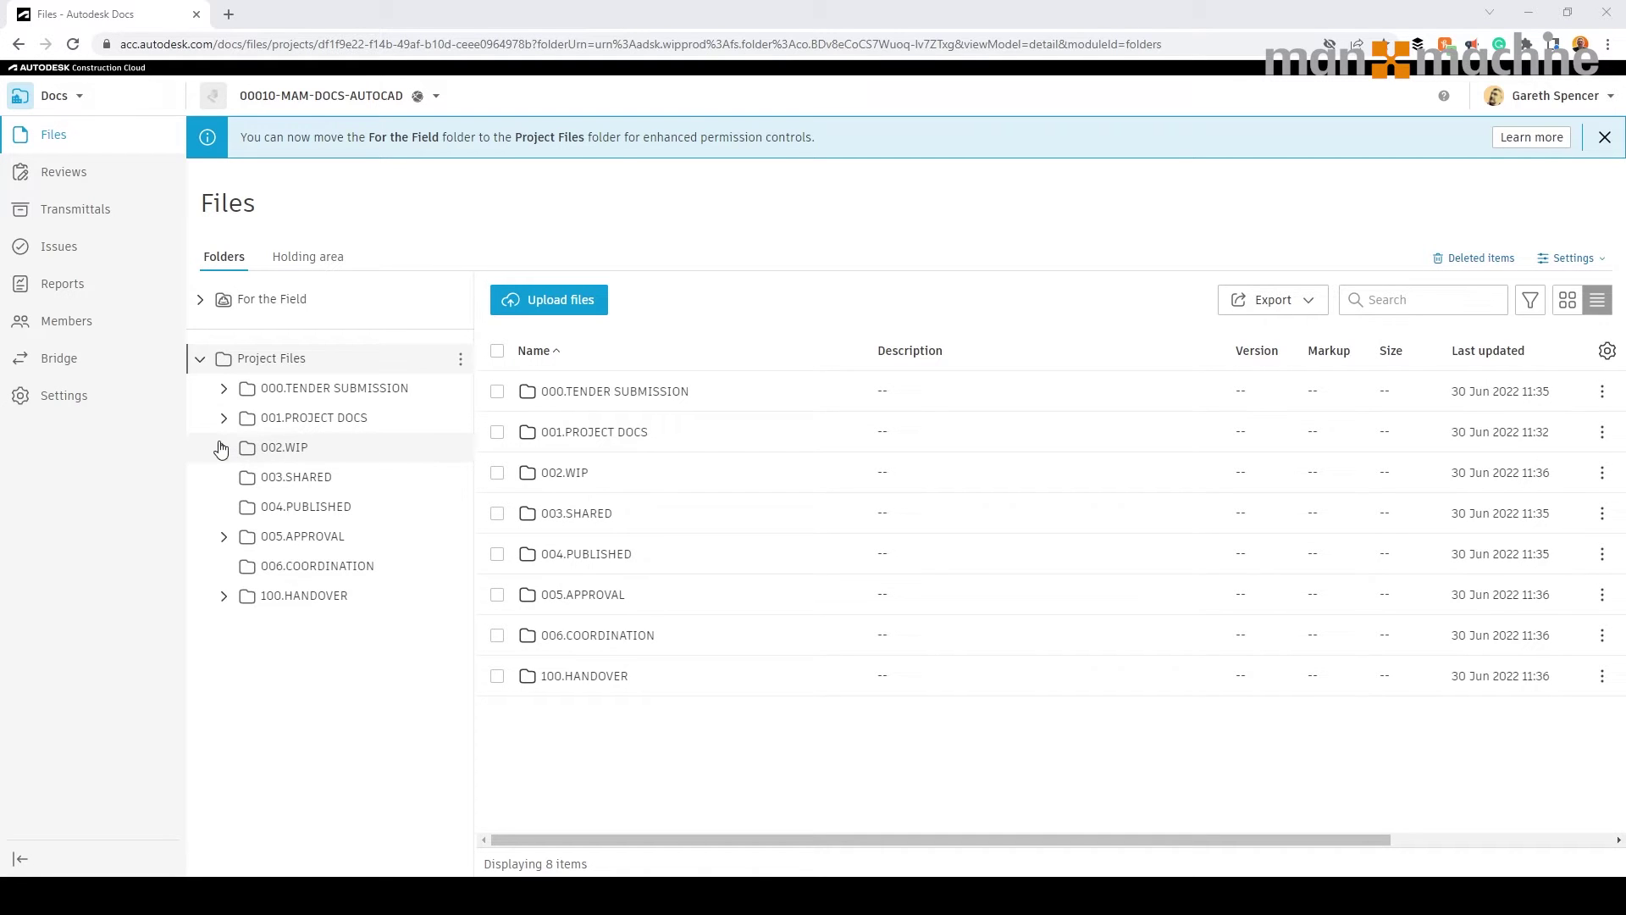
# Expand 002.WIP and open the empty 003.STRUCTURAL ENGINEER folder in Autodesk Docs.
pyautogui.click(224, 447)
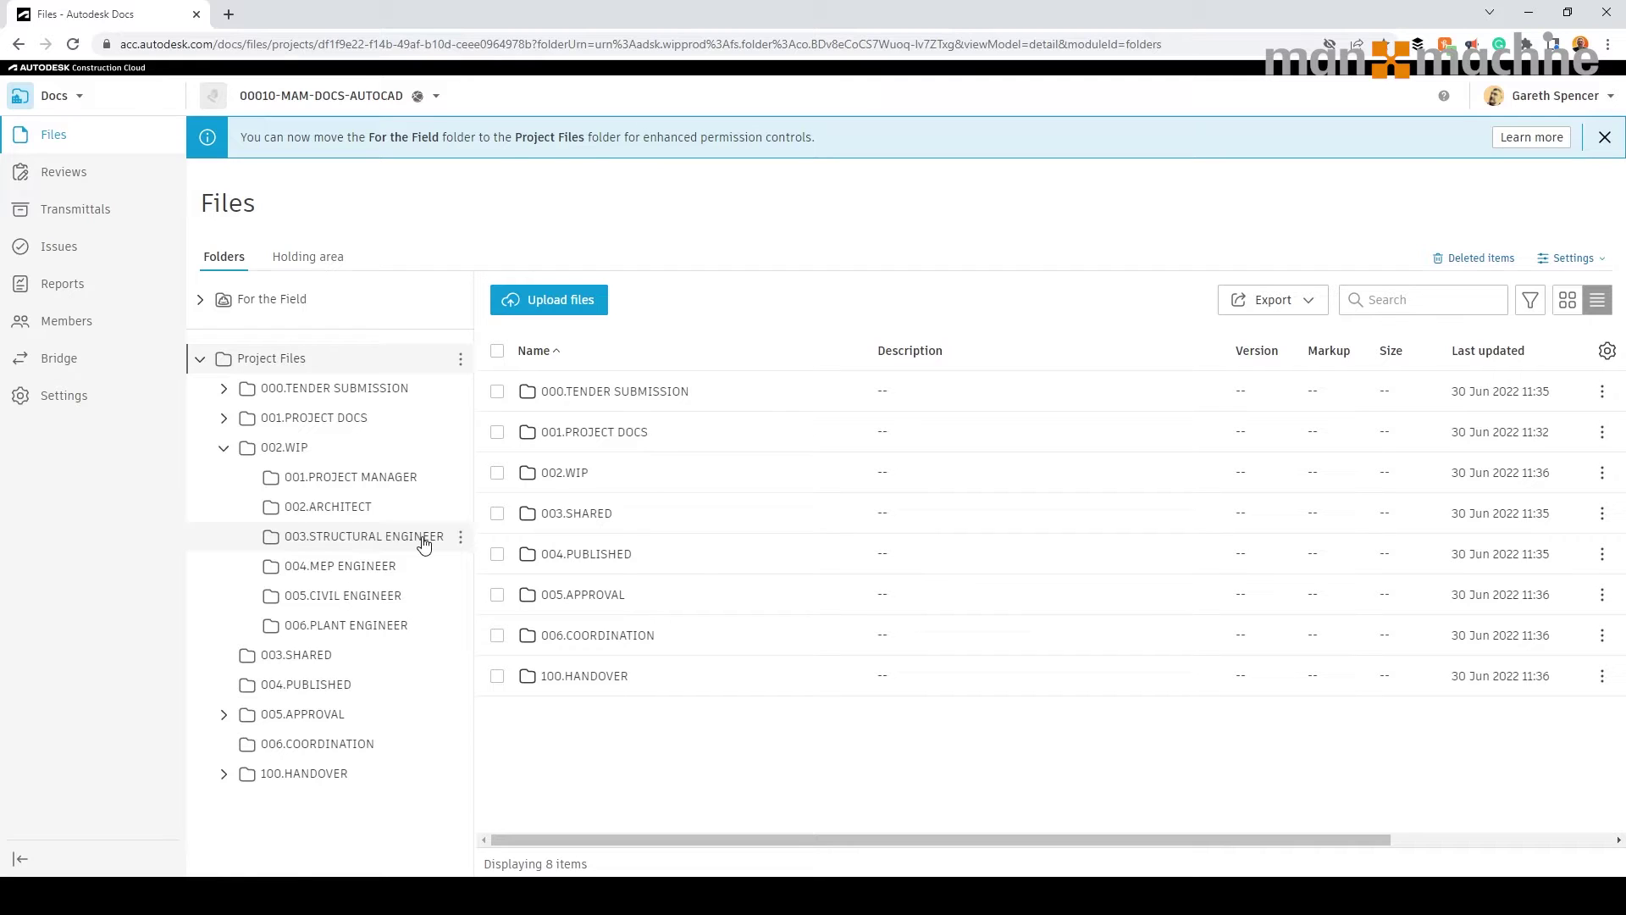
pyautogui.click(424, 542)
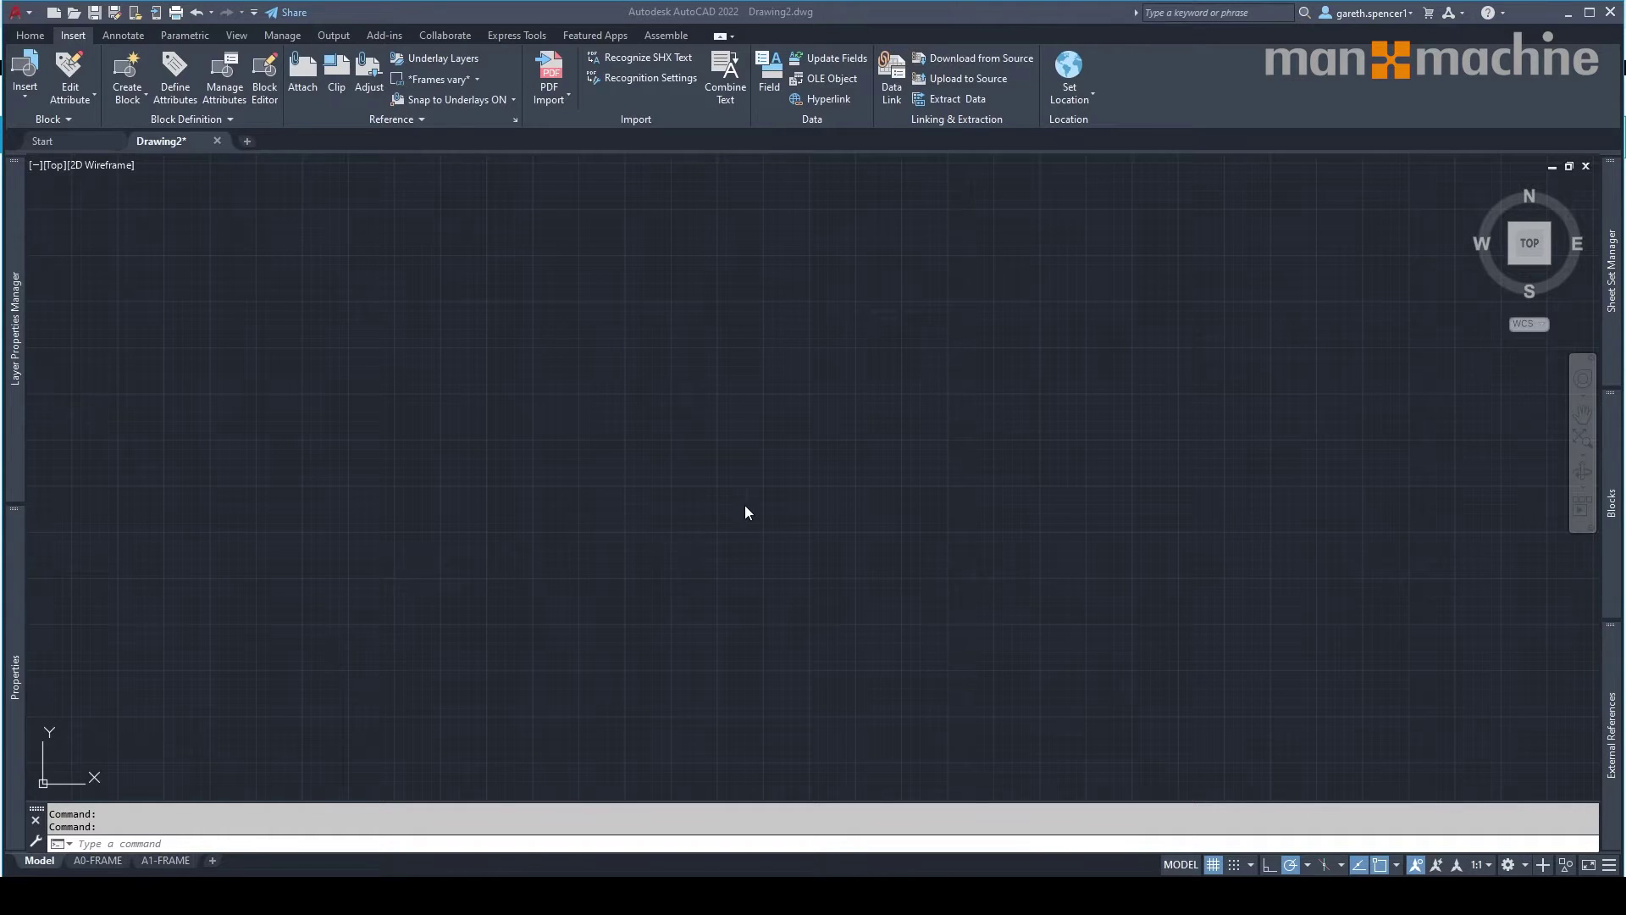
# In Sheet Set Manager, start a new sheet set from the Man & Machine-Structural Sheet Sets example.
pyautogui.click(1621, 314)
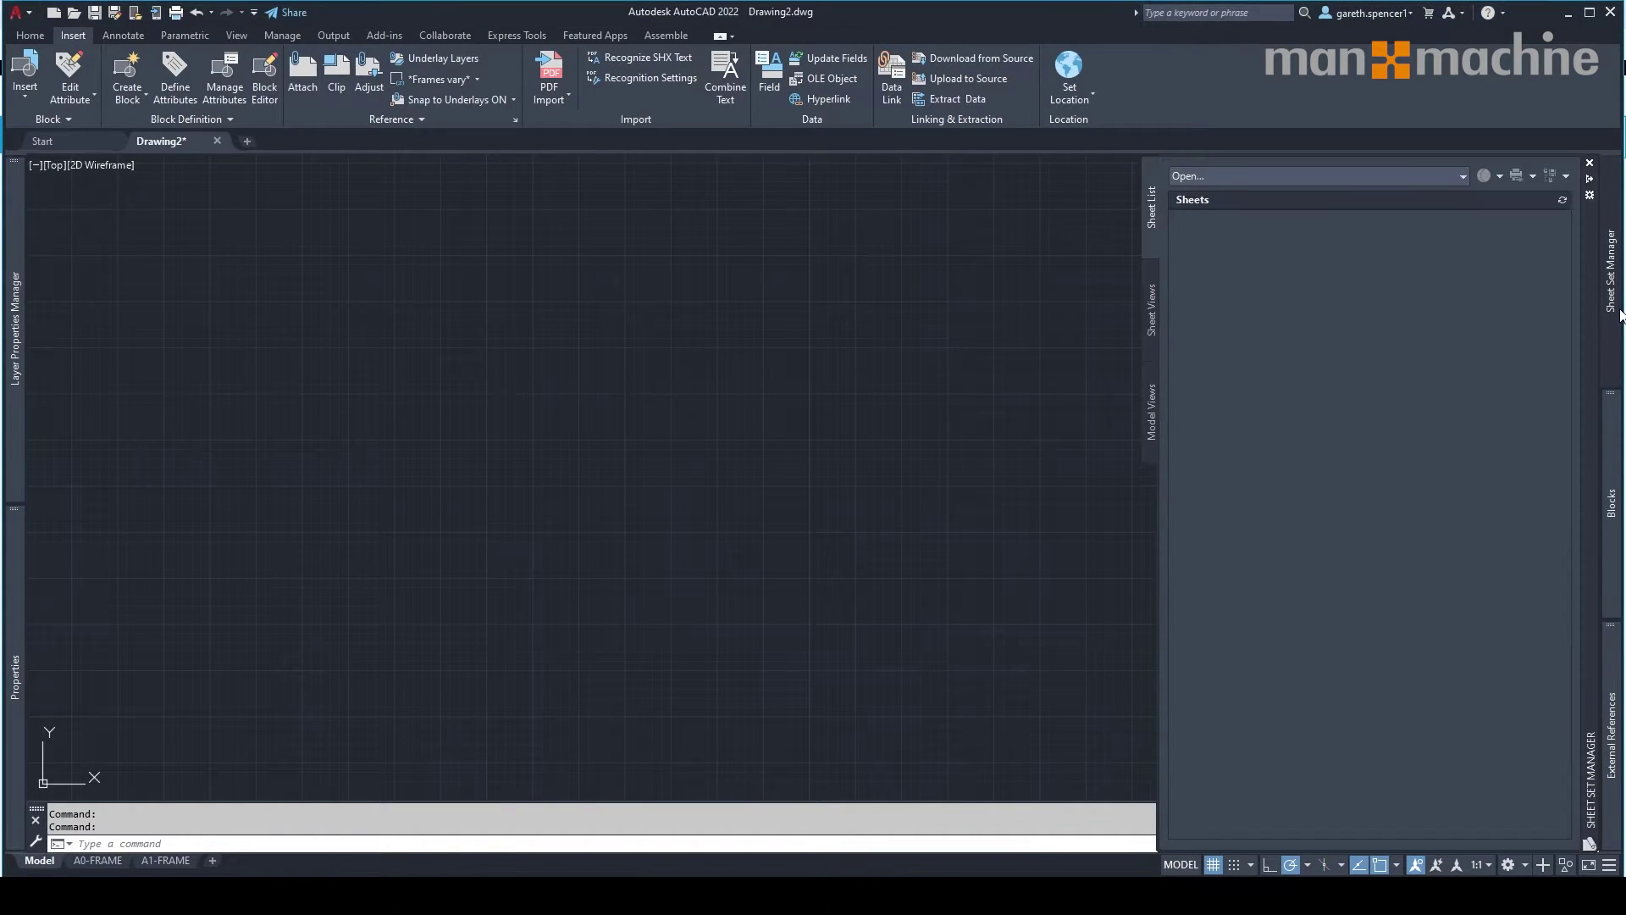
pyautogui.click(1448, 176)
pyautogui.click(1219, 229)
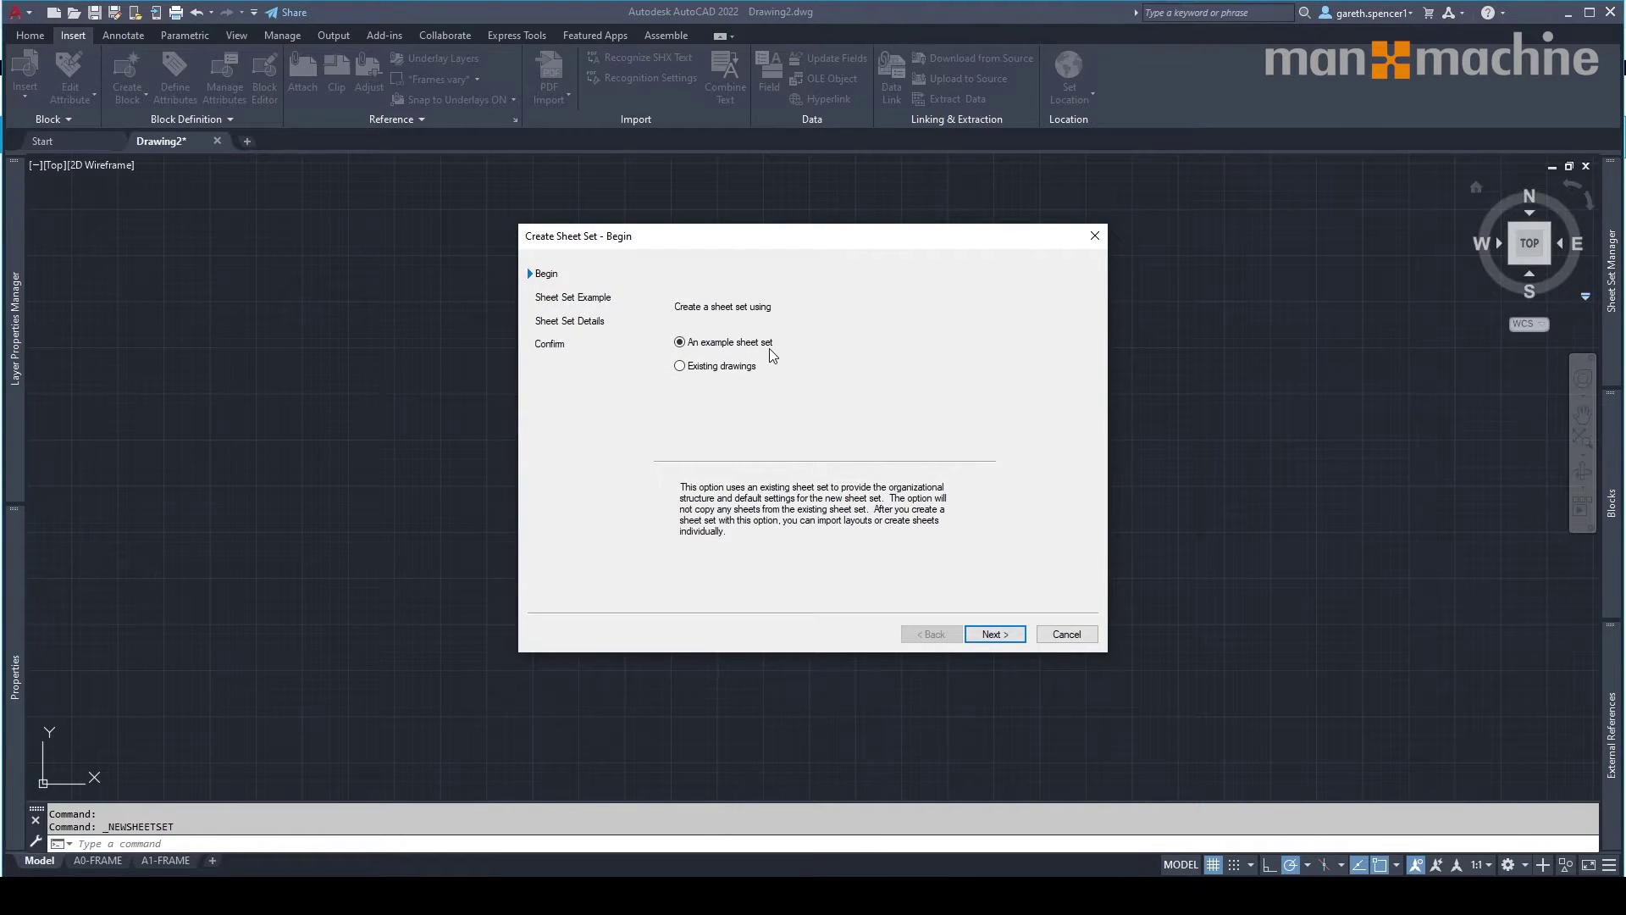
pyautogui.click(996, 635)
pyautogui.click(726, 343)
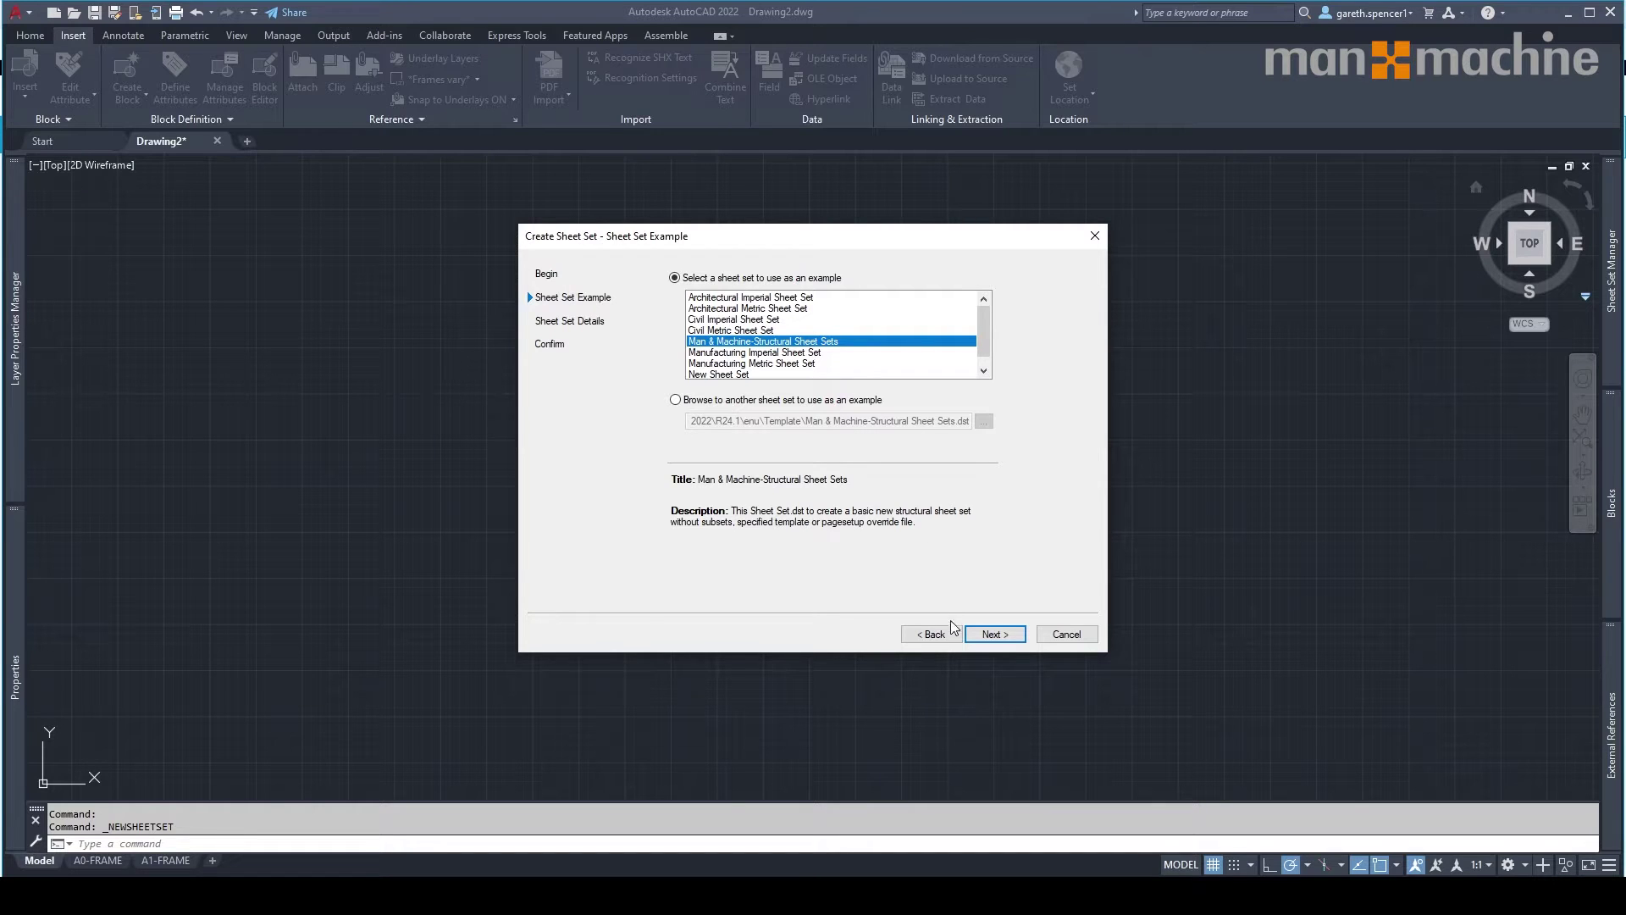
pyautogui.click(994, 635)
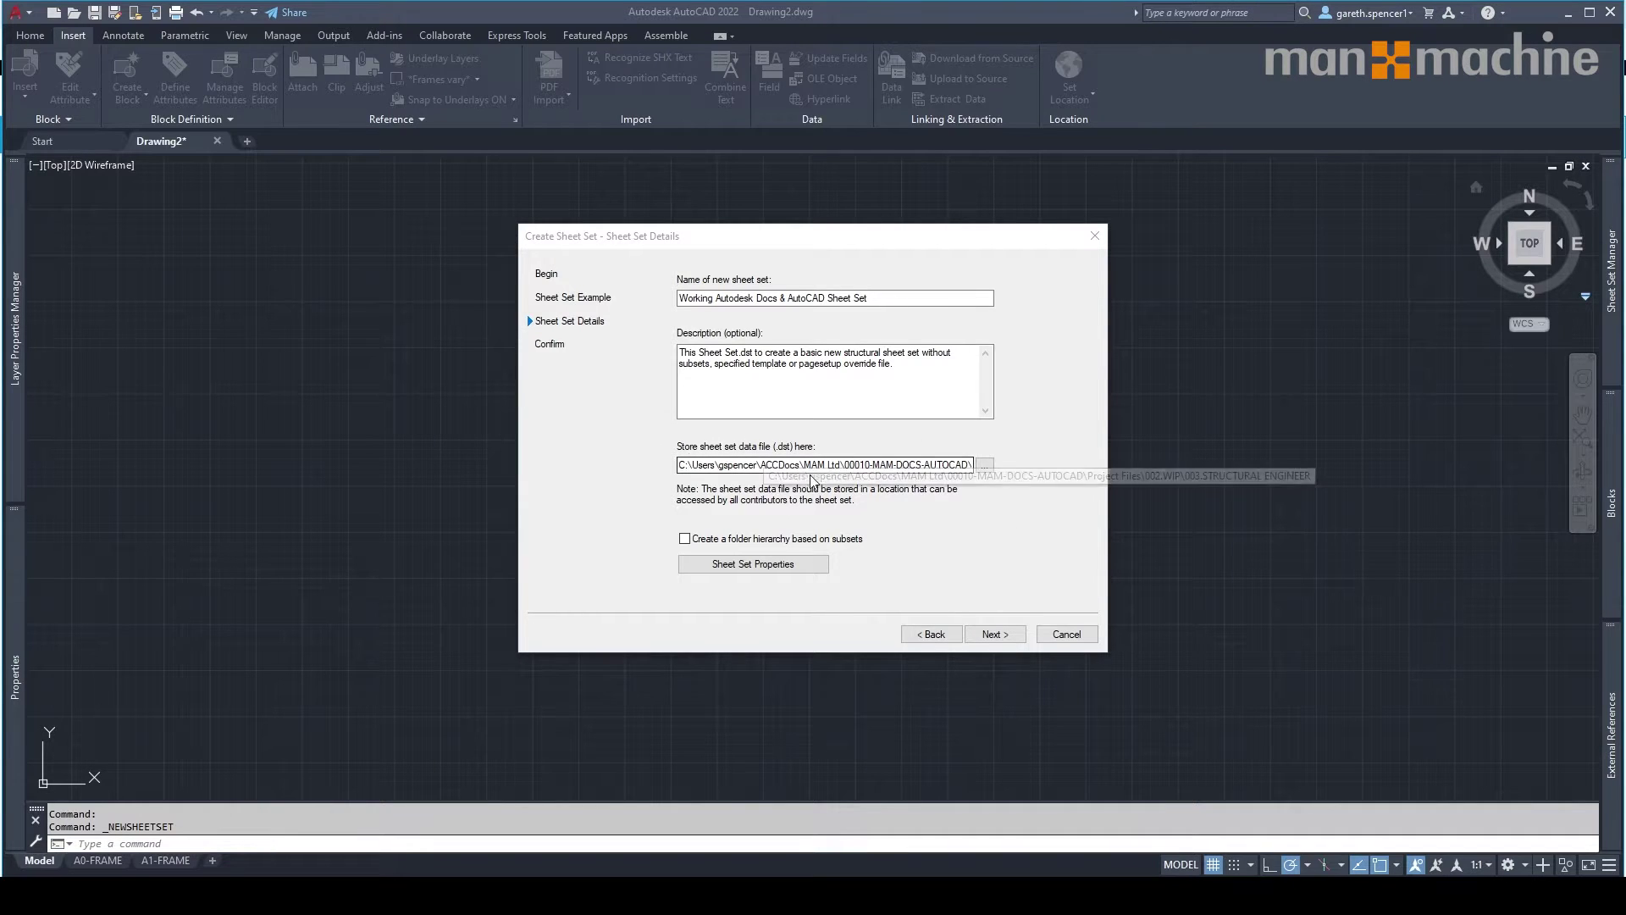
# Set the sheet set file location to the 003.STRUCTURAL ENGINEER folder and review its properties.
pyautogui.click(985, 466)
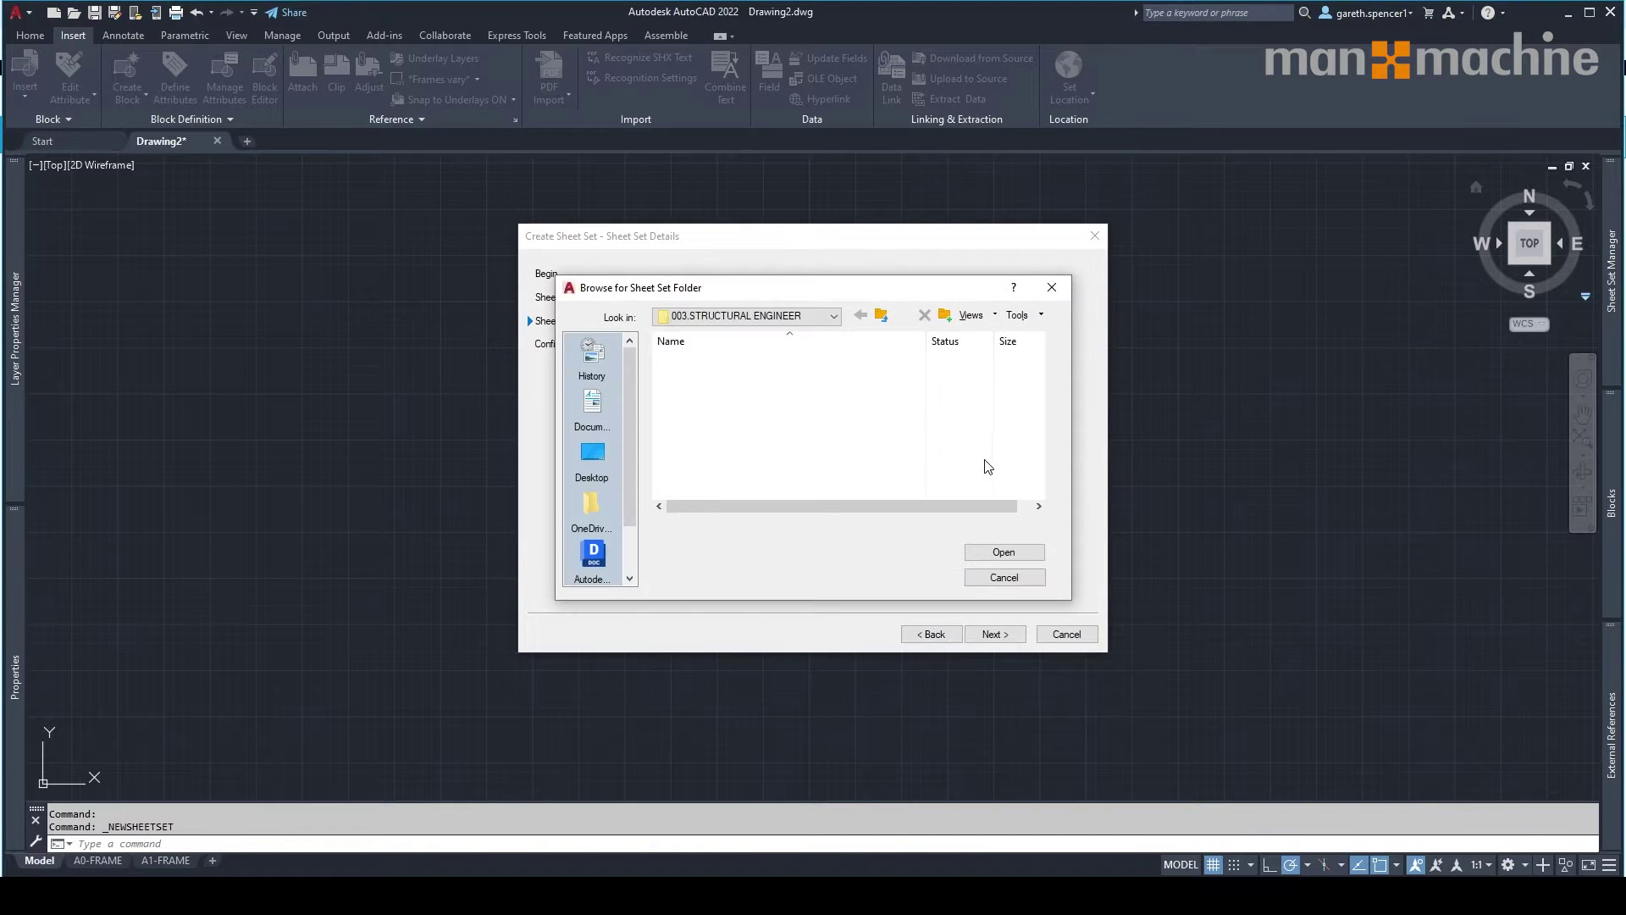
pyautogui.click(763, 316)
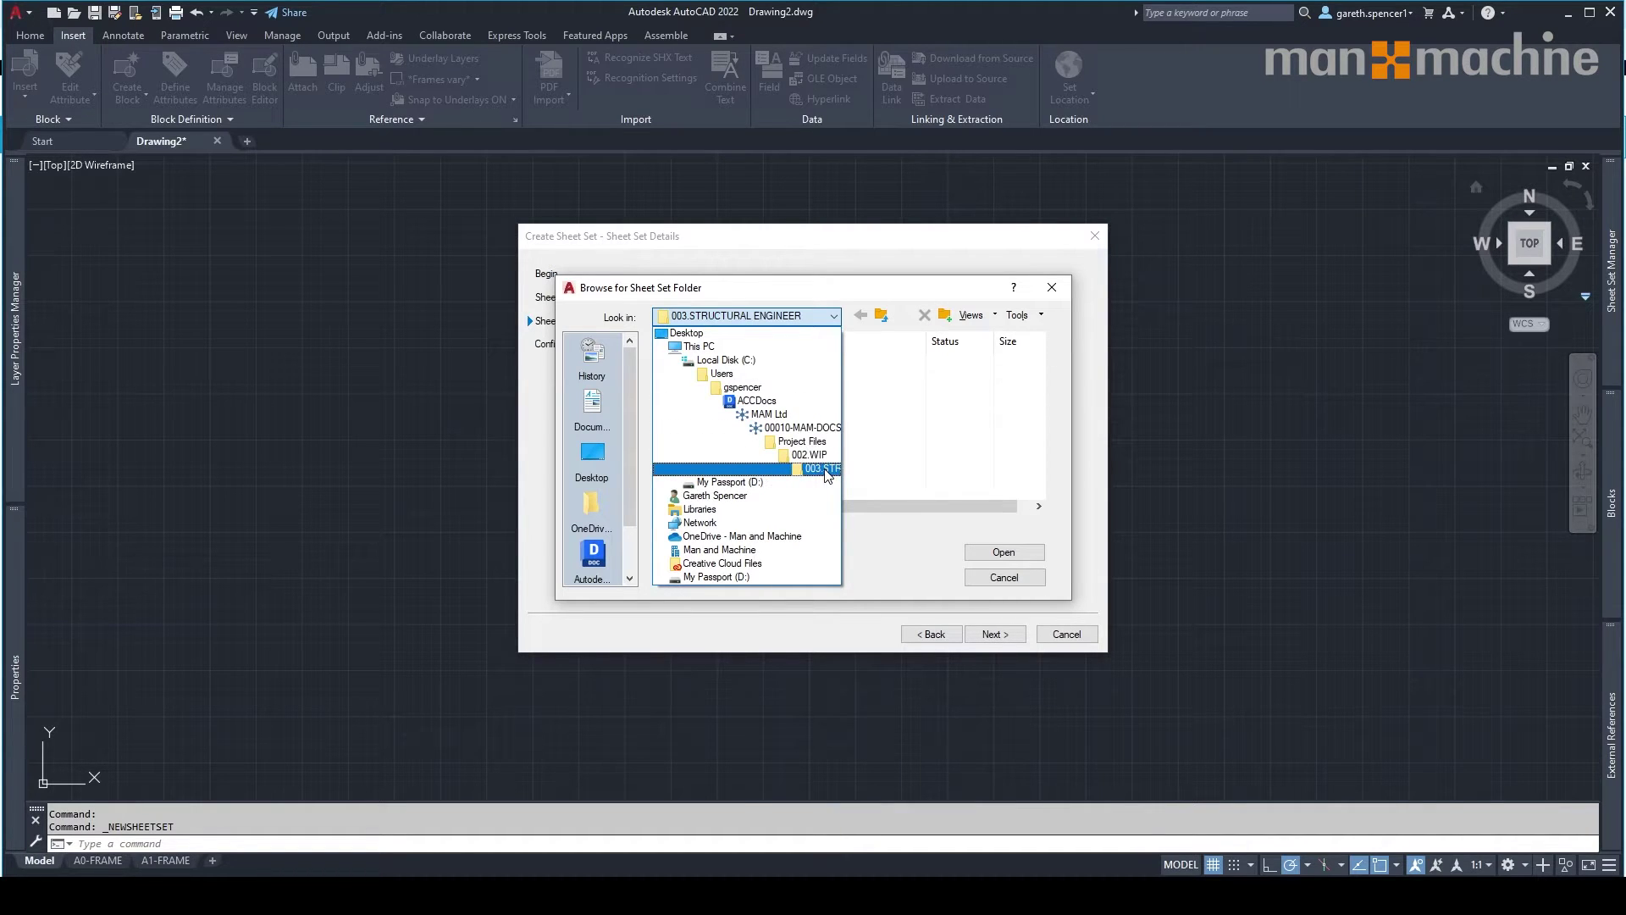
pyautogui.click(1004, 515)
pyautogui.click(1004, 556)
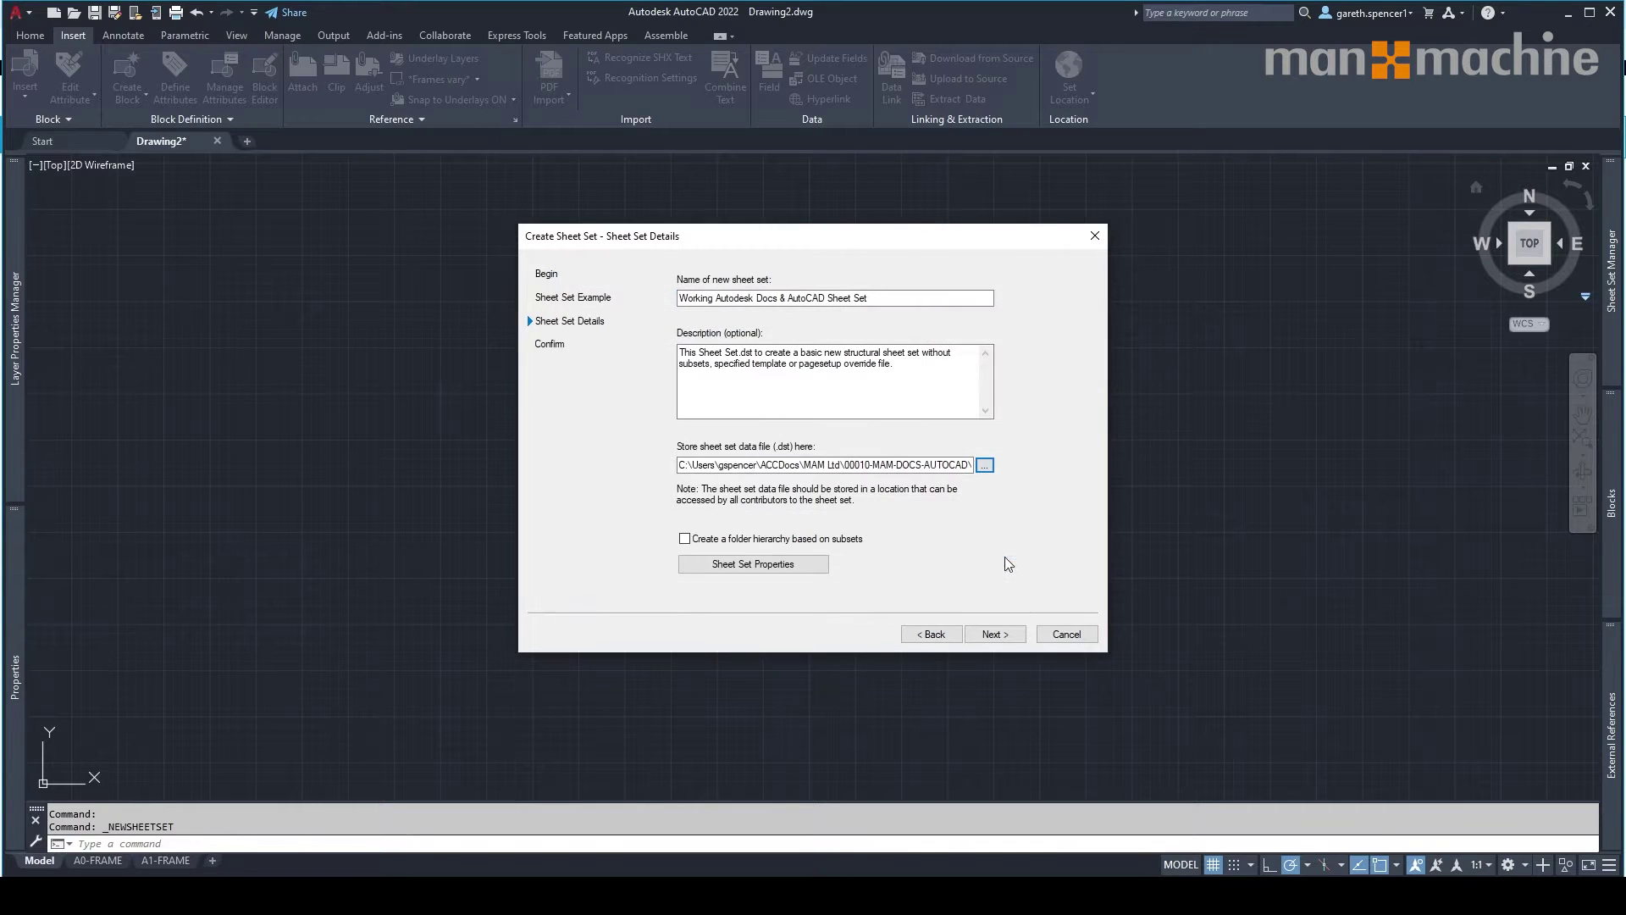
pyautogui.click(751, 573)
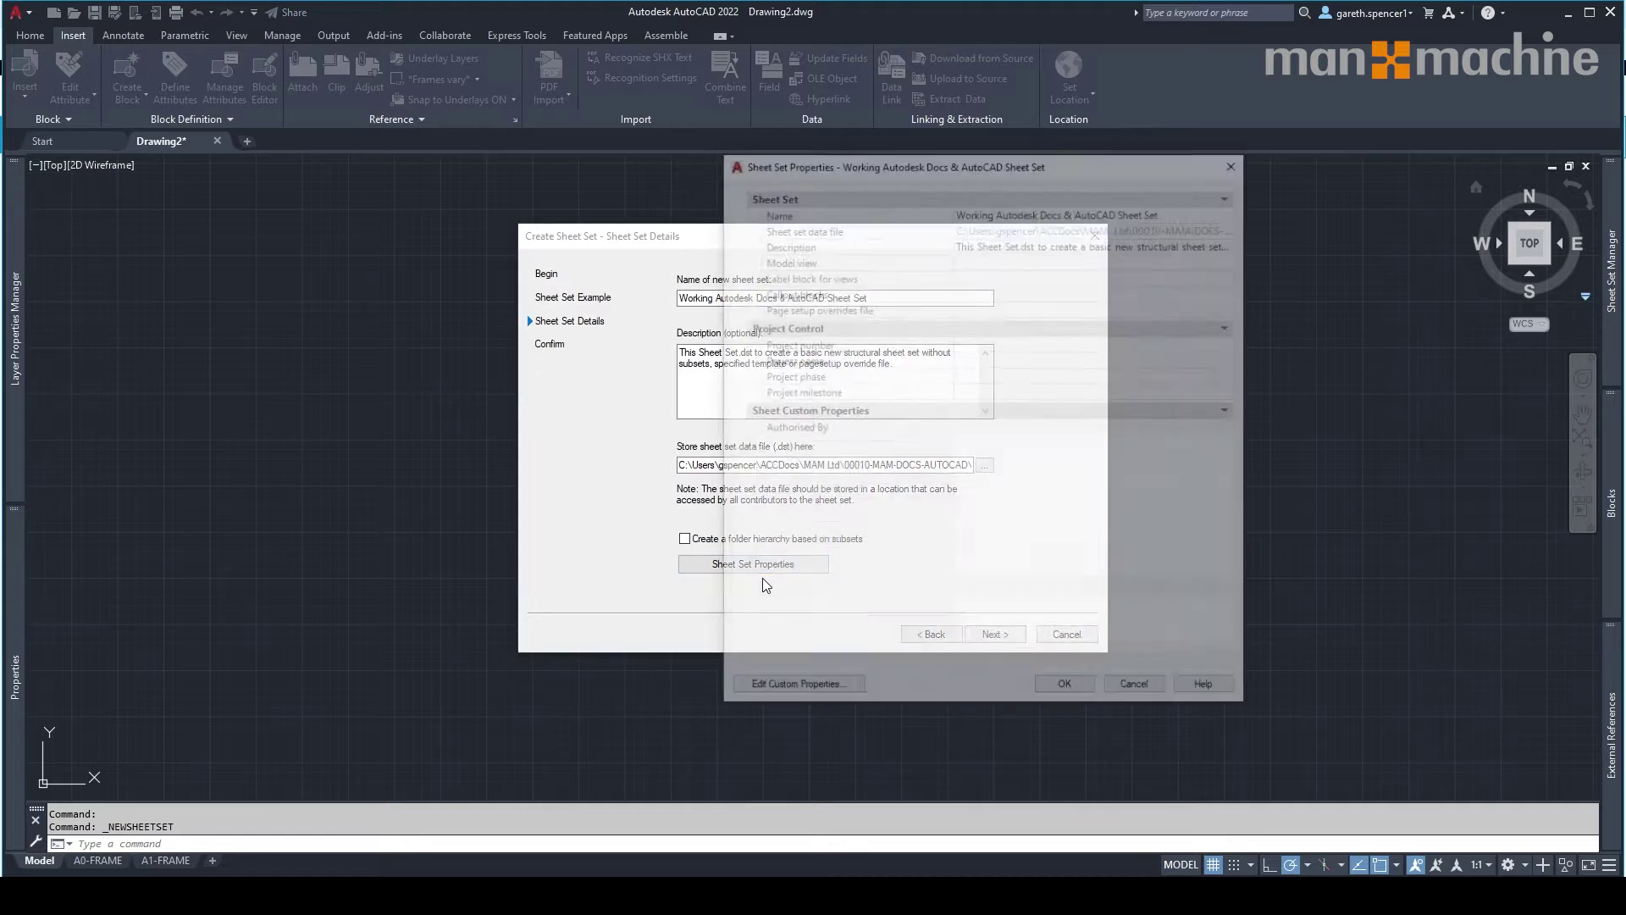
pyautogui.moveTo(953, 168); pyautogui.dragTo(796, 163)
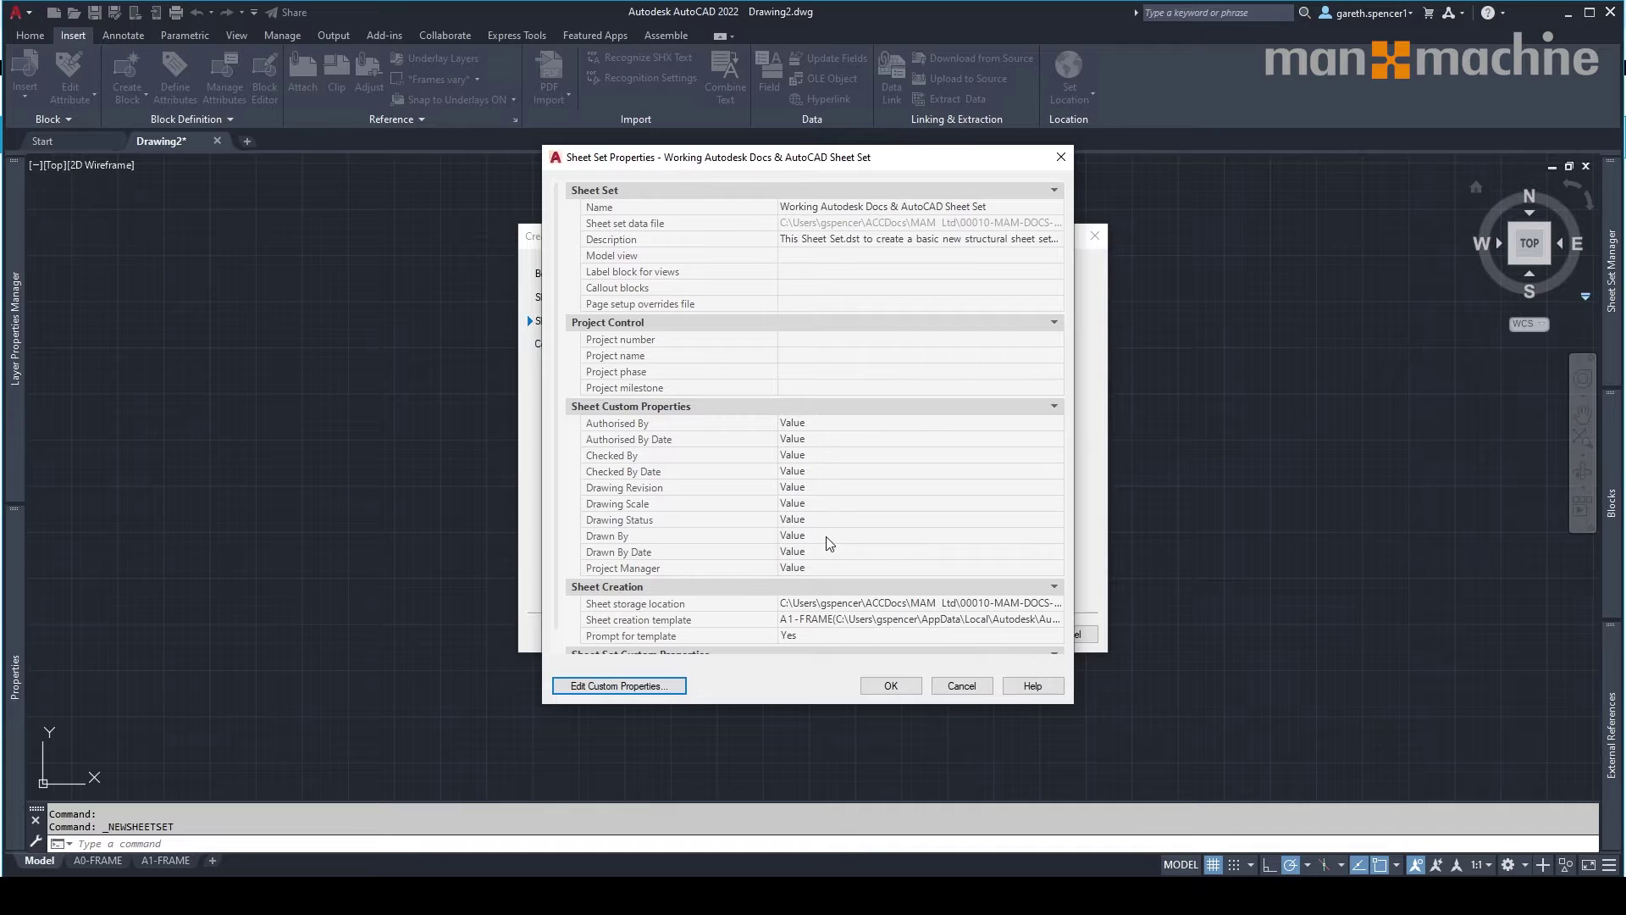
pyautogui.scroll(-1, 828, 543)
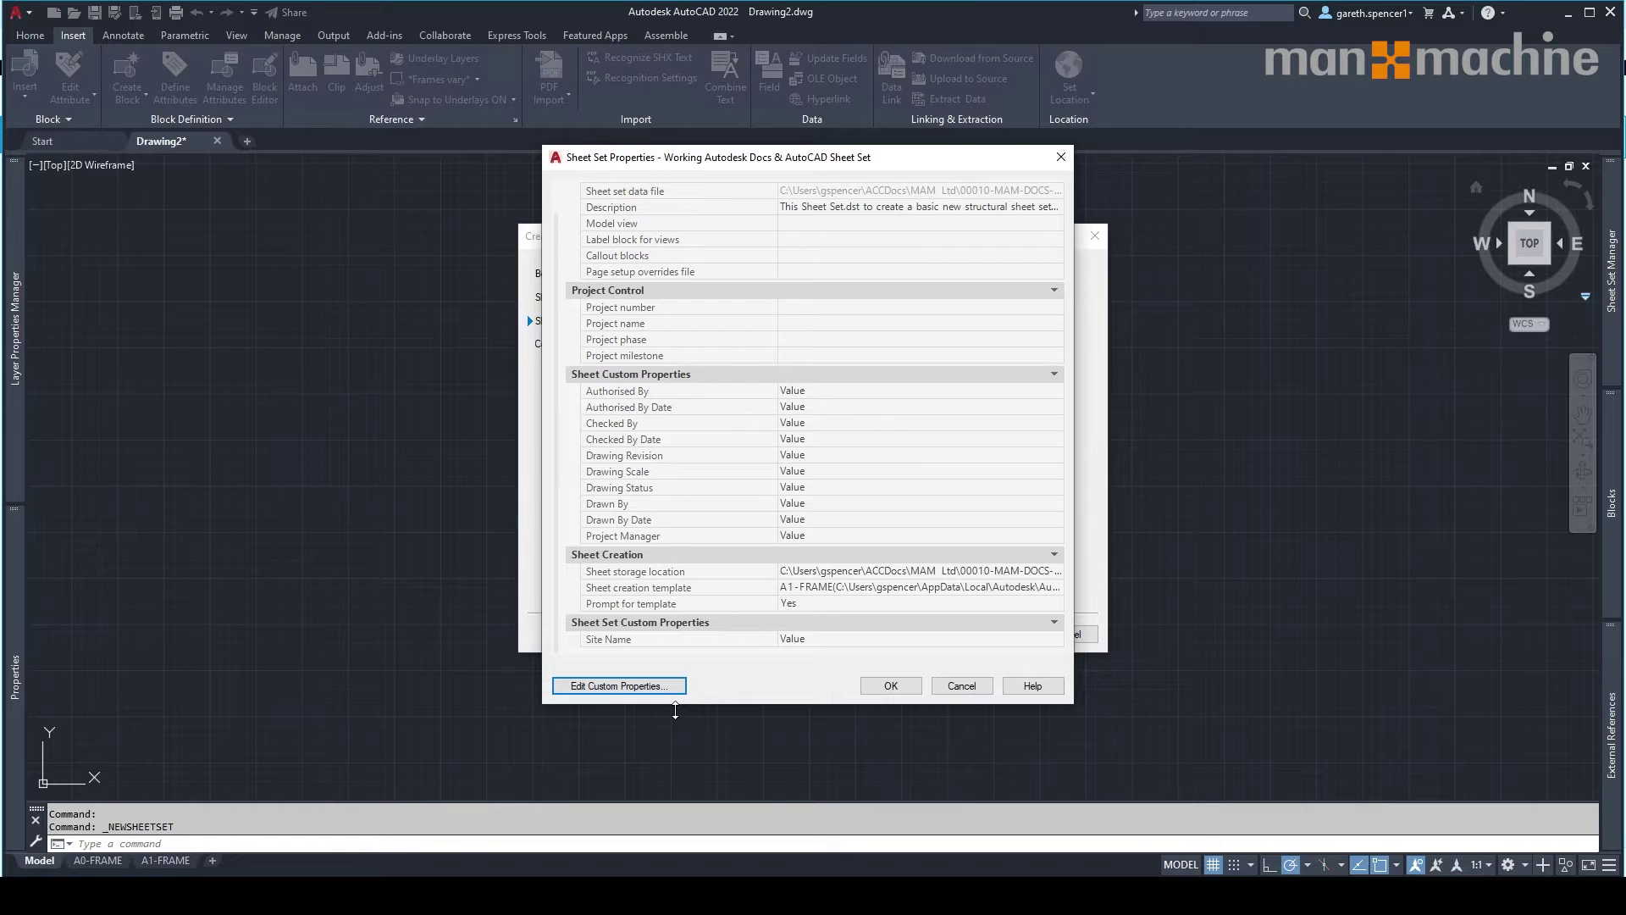
pyautogui.click(907, 682)
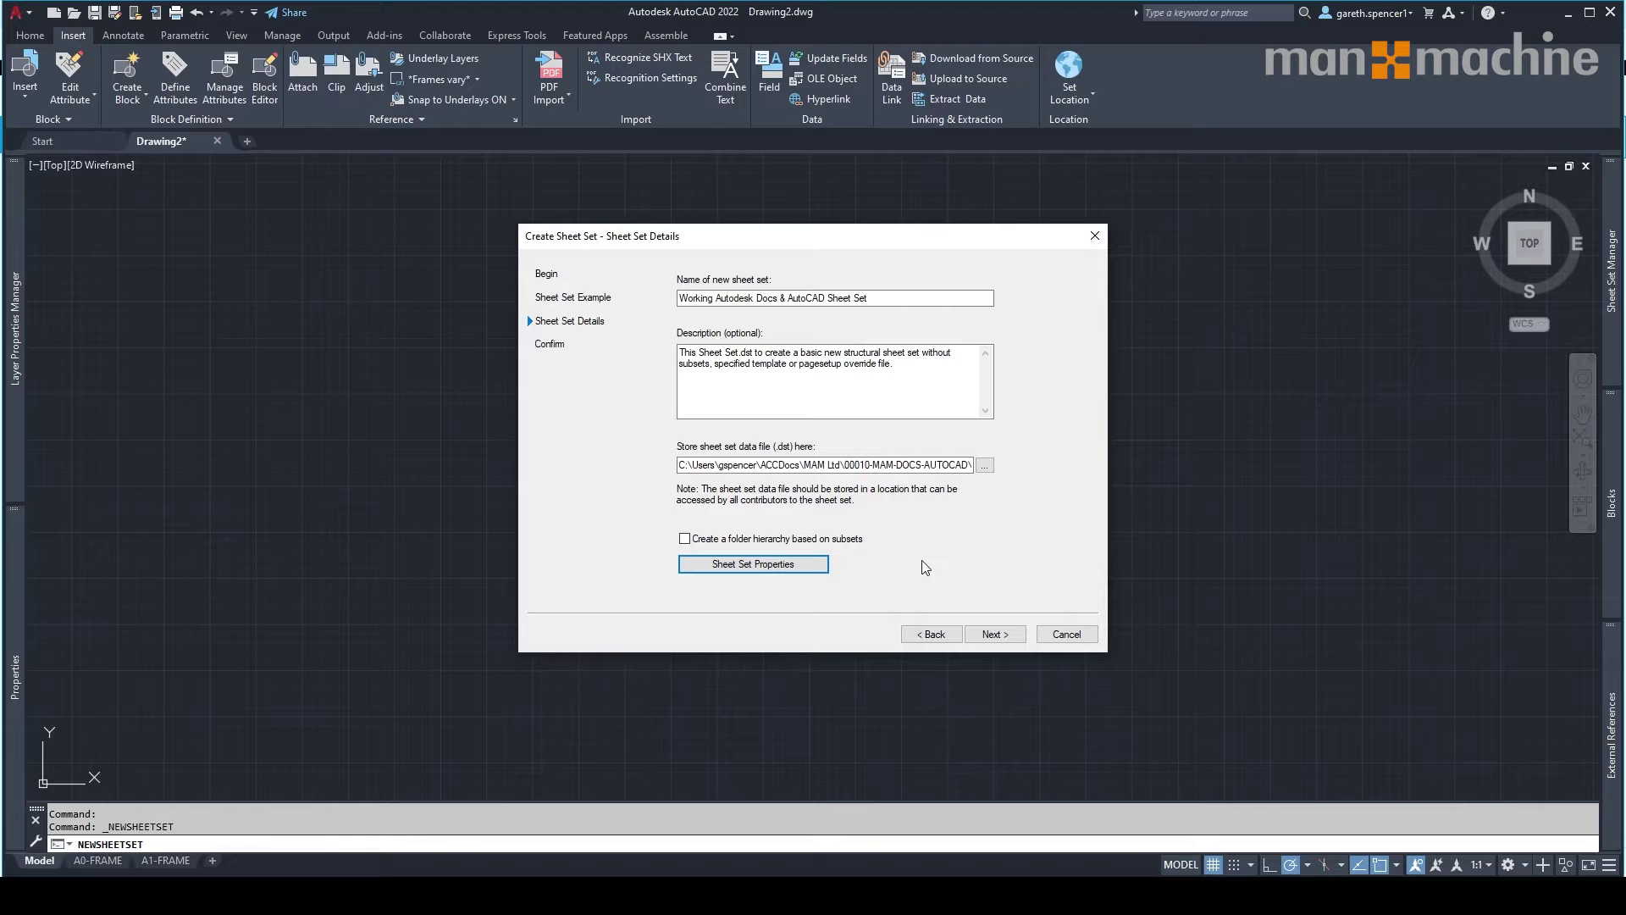
# Go past the details and confirmation pages and finish creating the sheet set.
pyautogui.click(999, 637)
pyautogui.click(994, 635)
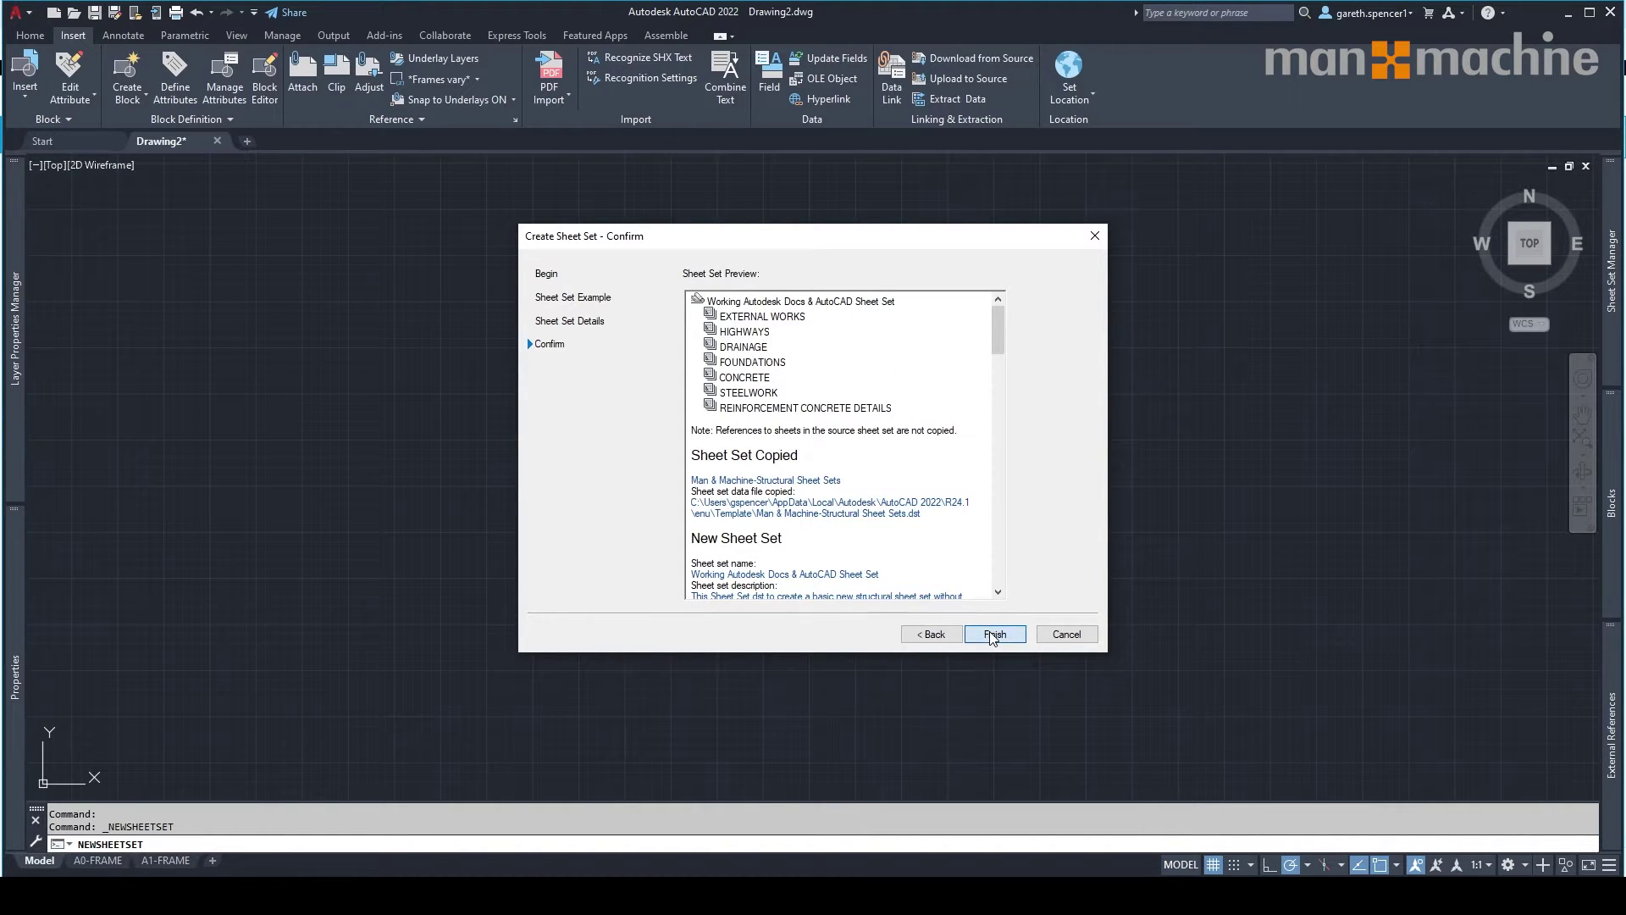
pyautogui.click(998, 638)
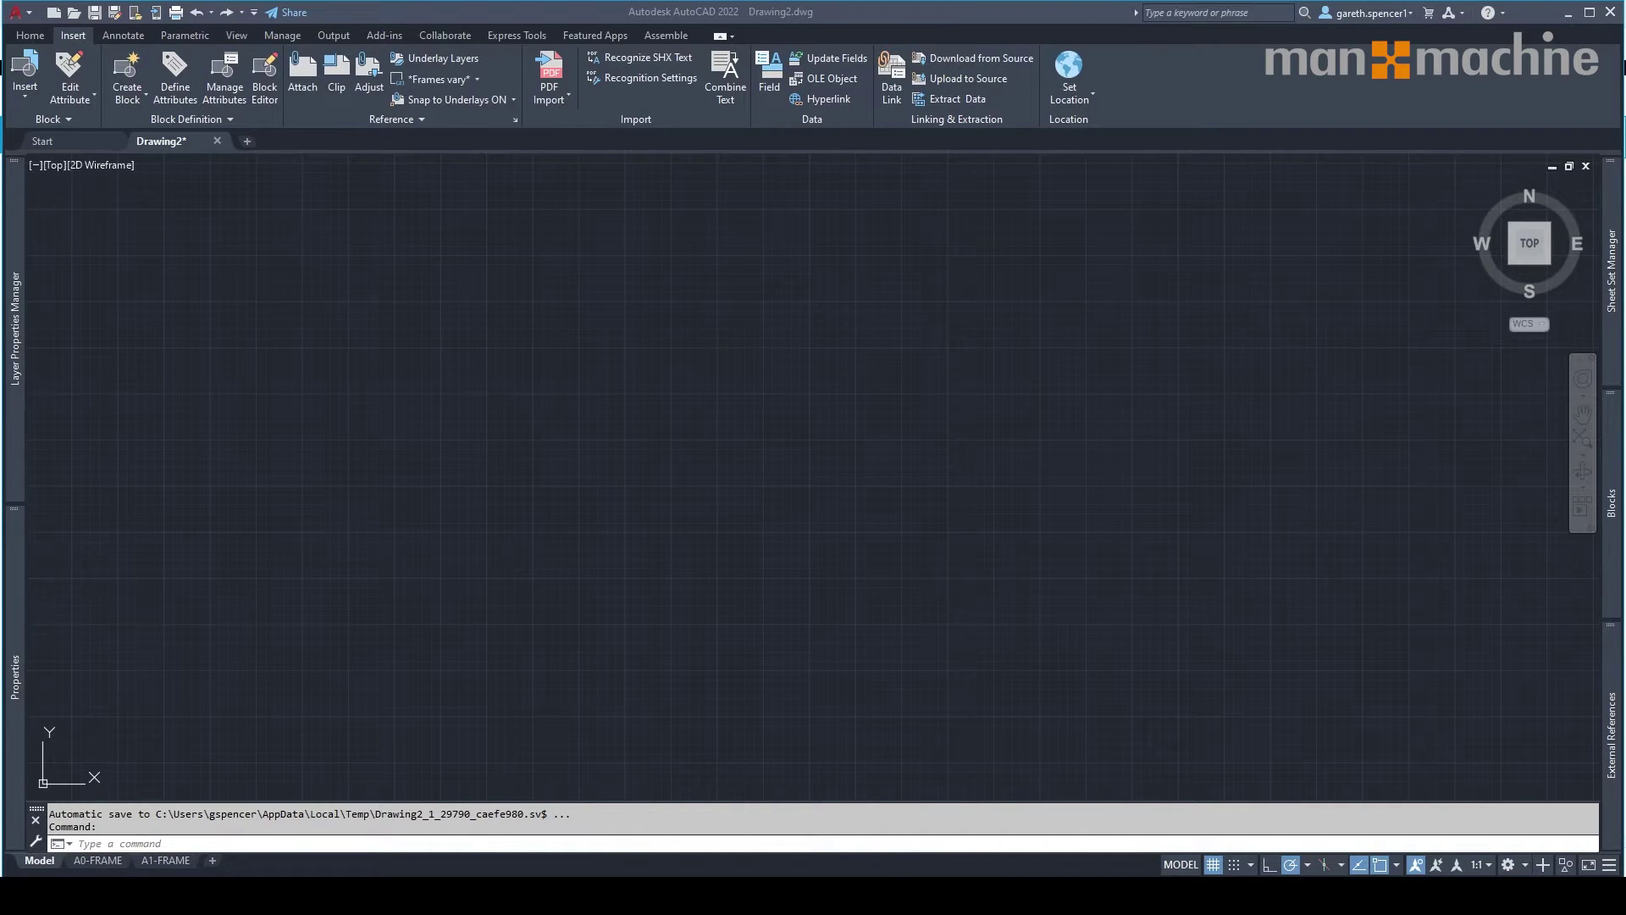
# Start a new sheet in the EXTERNAL WORKS subset of the sheet set.
pyautogui.click(1611, 286)
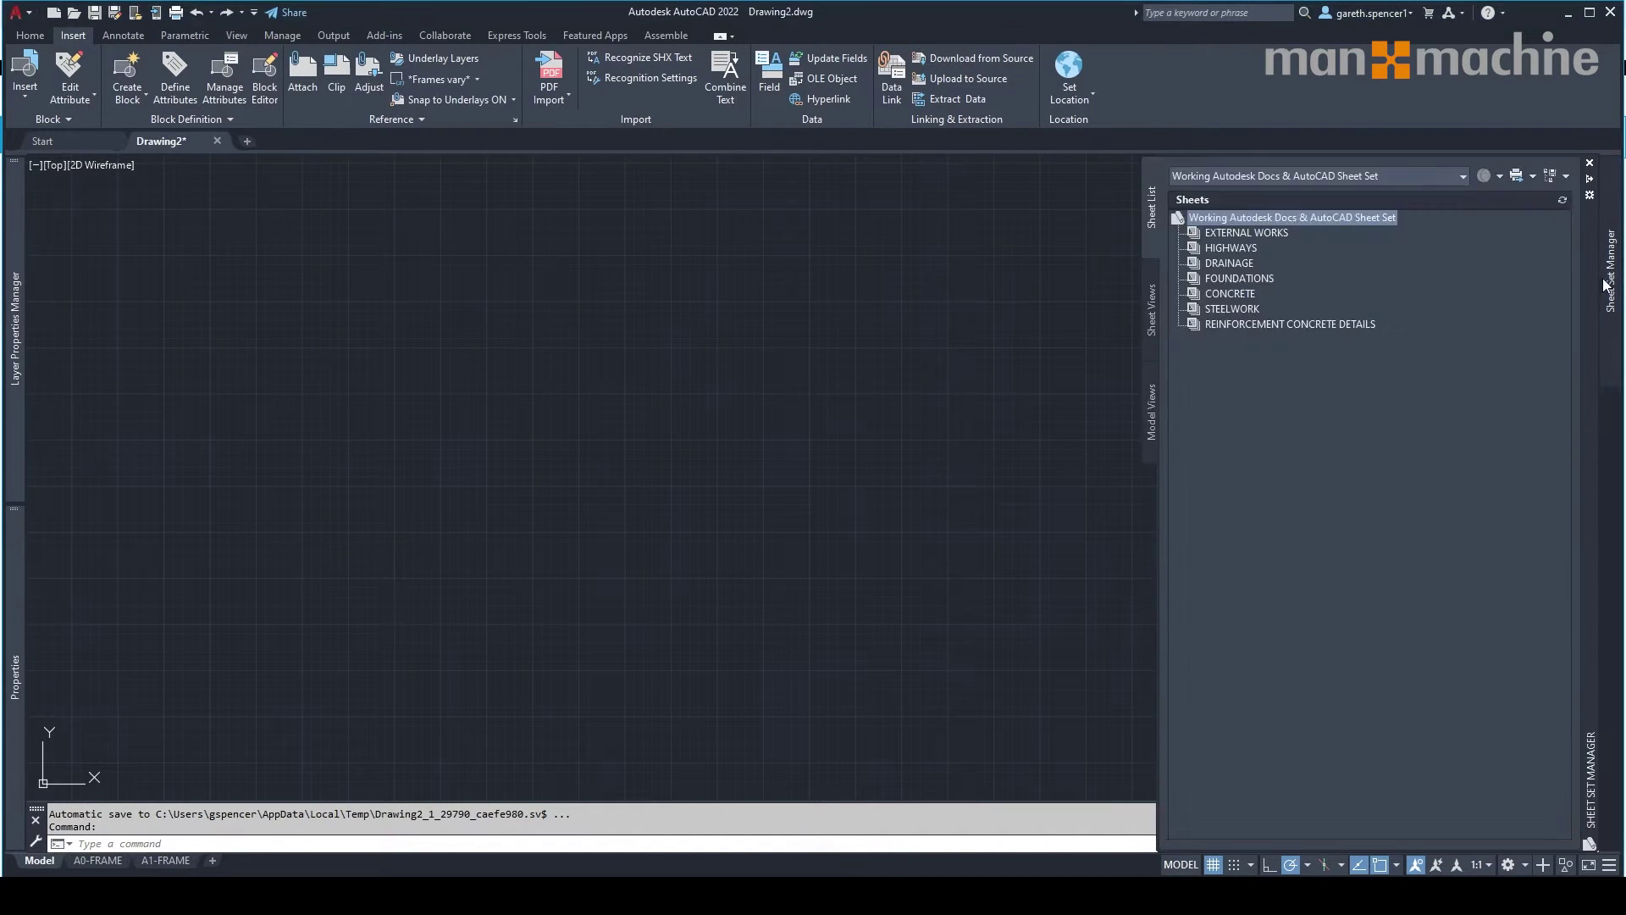
pyautogui.click(1247, 235)
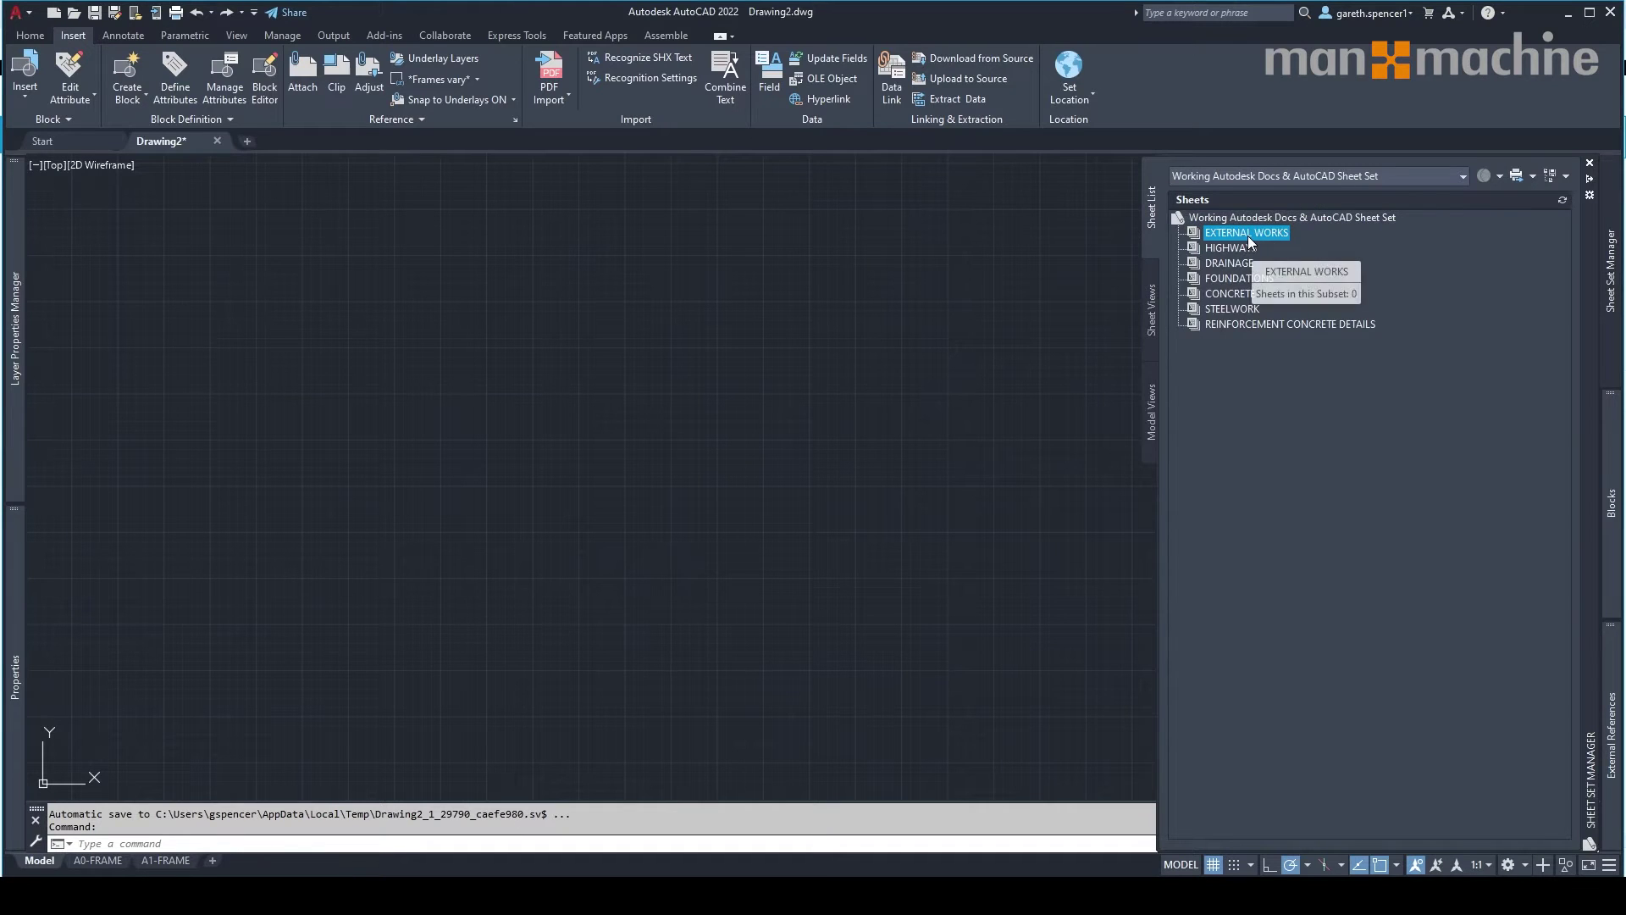
pyautogui.rightClick(1248, 235)
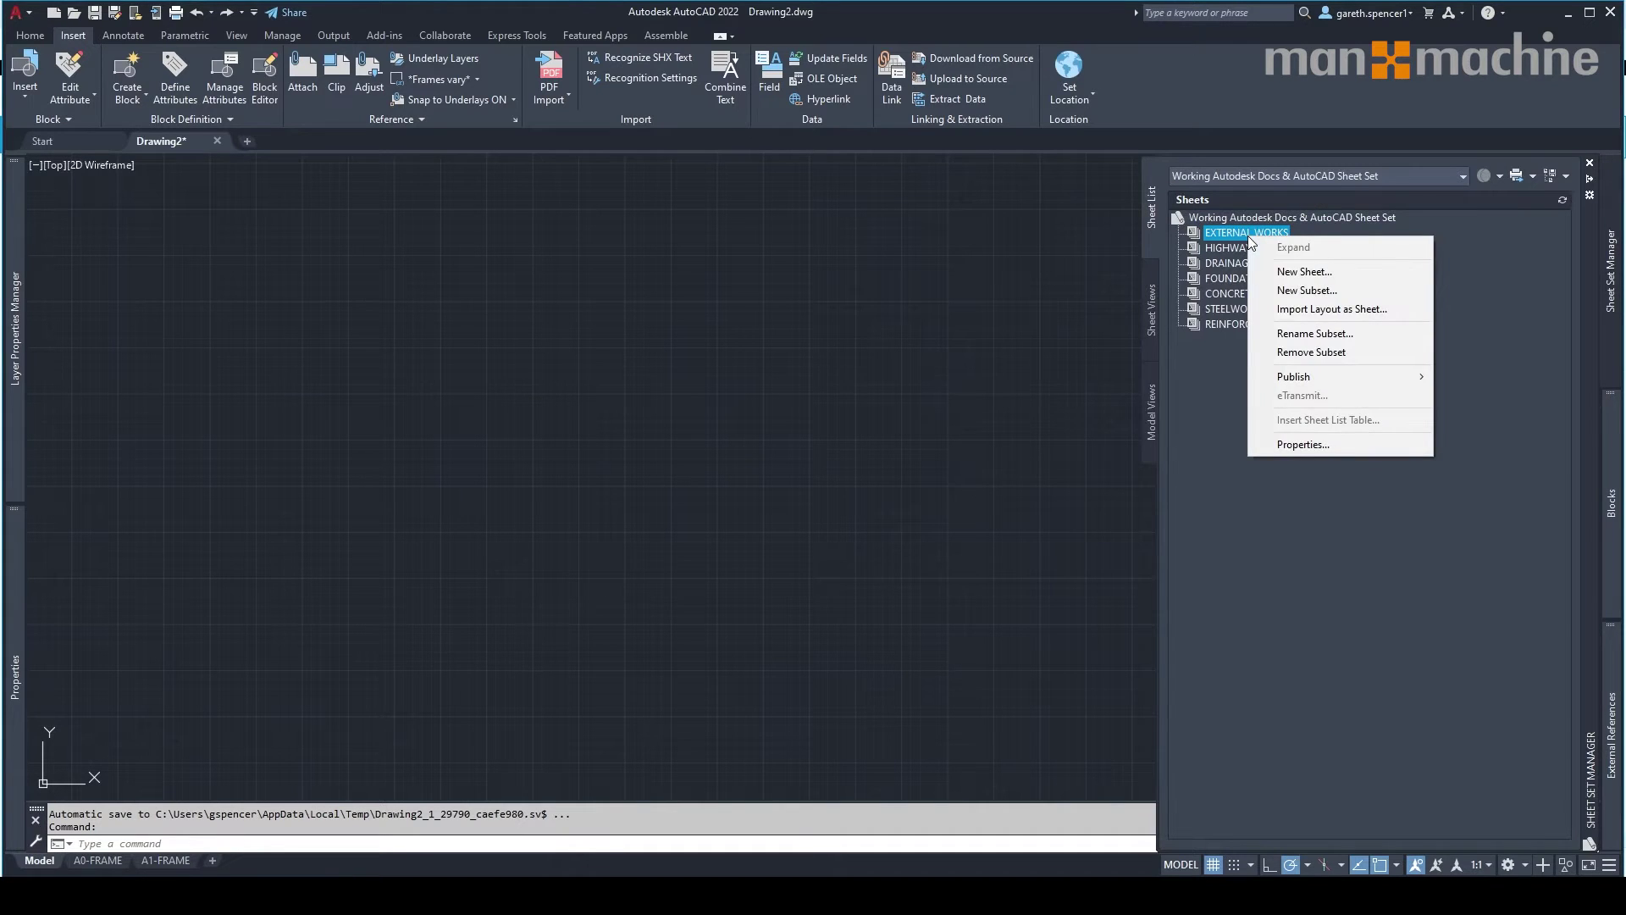
pyautogui.click(1304, 272)
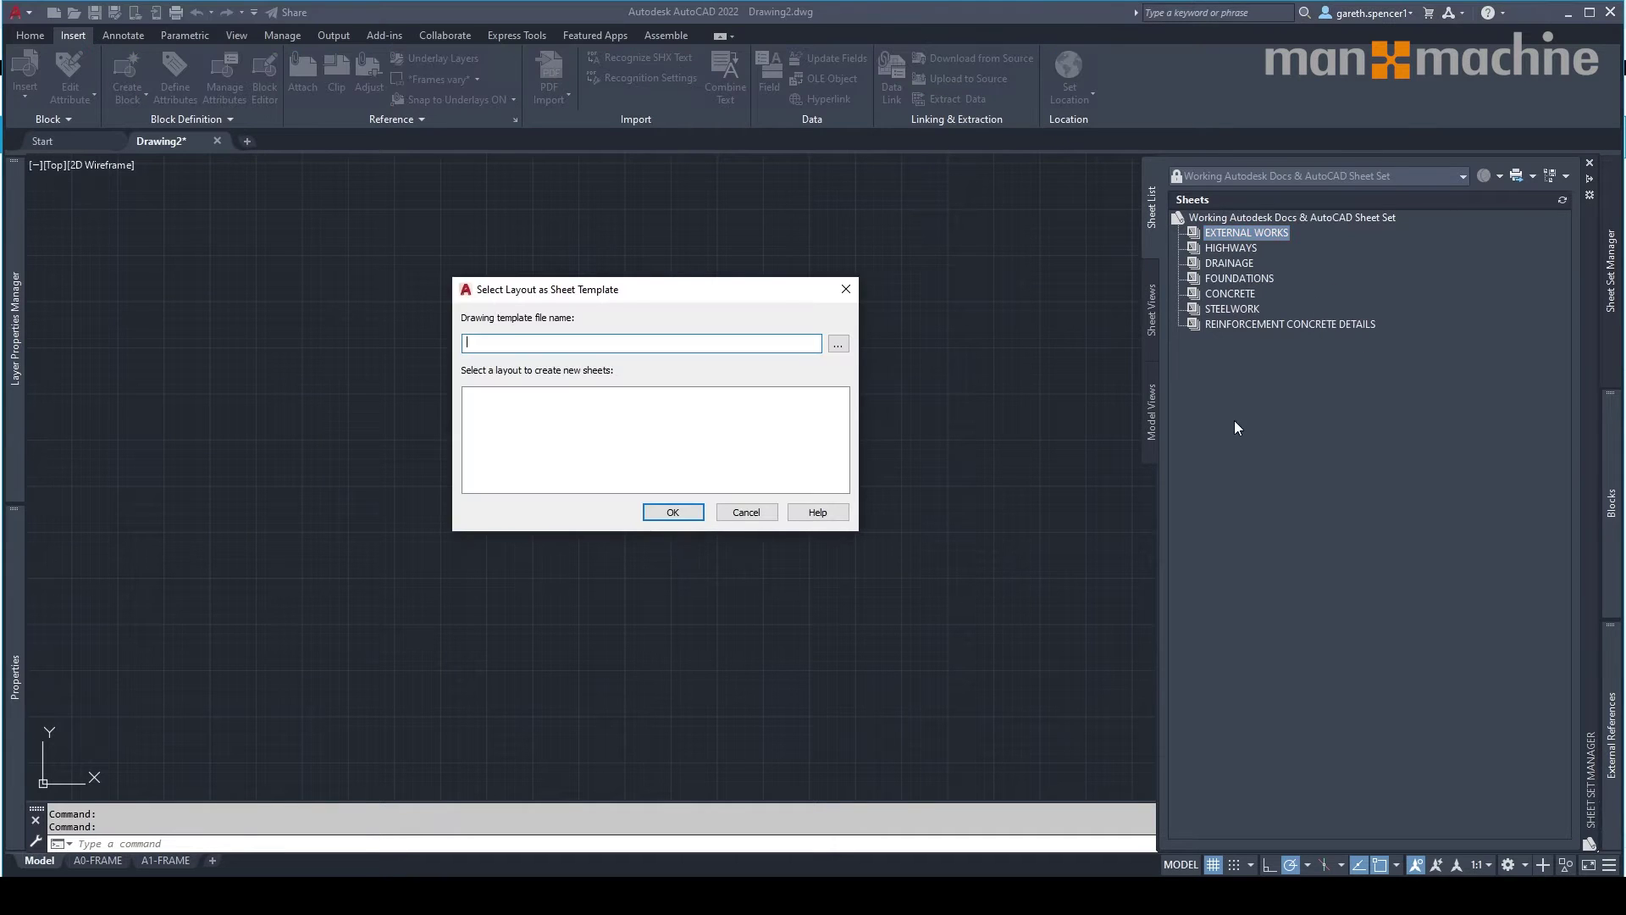
# Use the A1-FRAME layout from the M&M AutoCAD template as the sheet template.
pyautogui.click(839, 345)
pyautogui.scroll(-1, 637, 489)
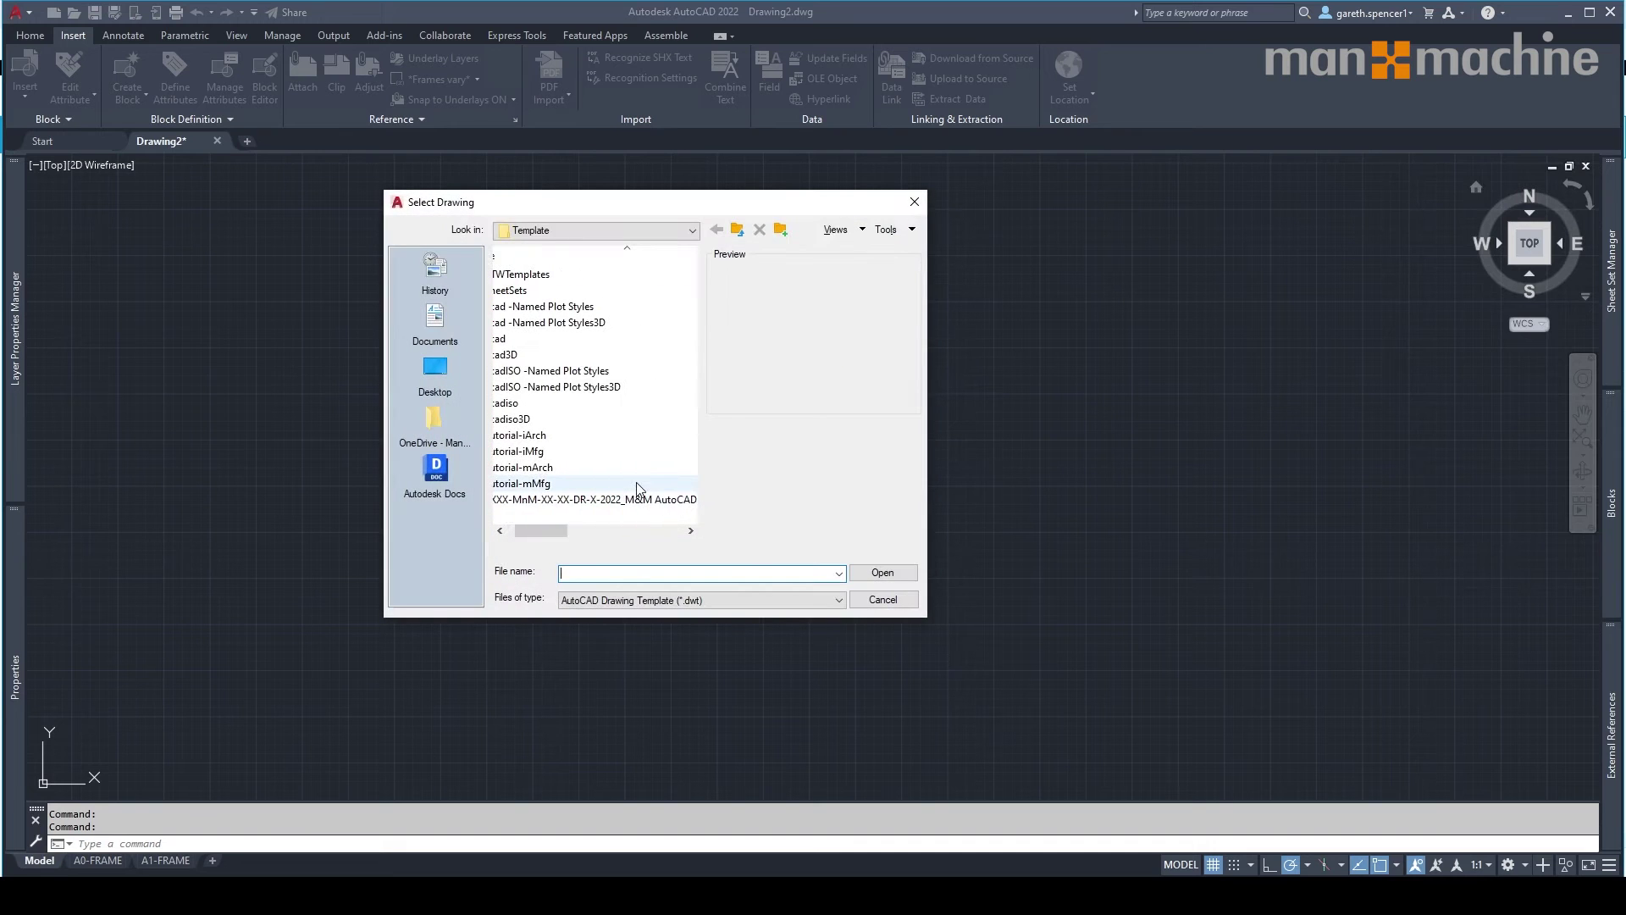
pyautogui.click(638, 499)
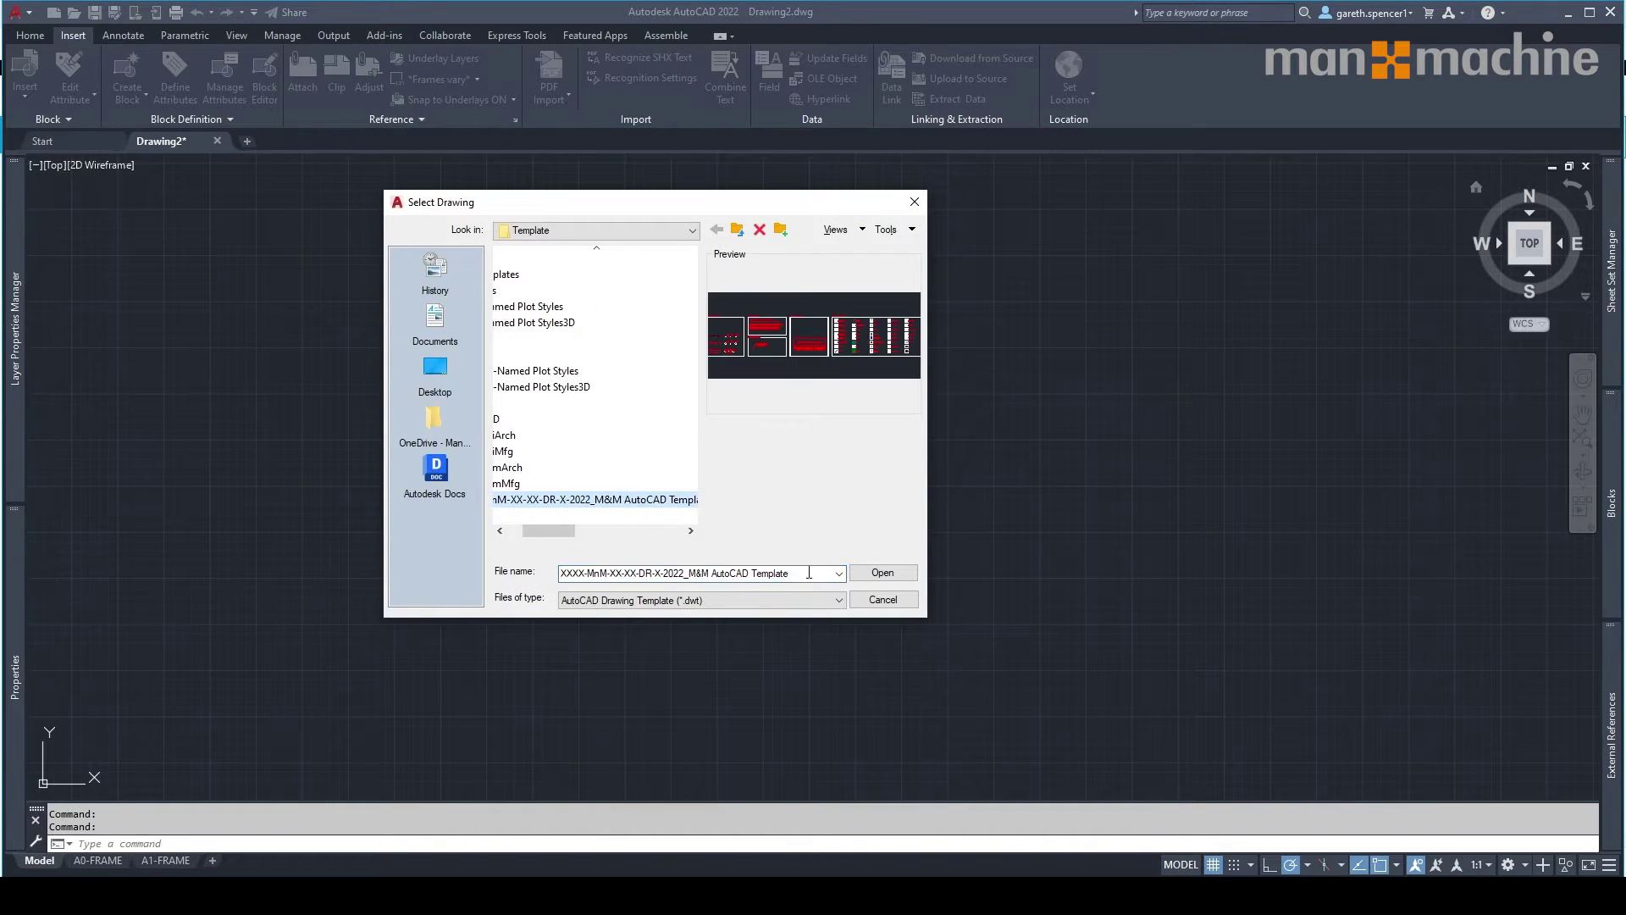
pyautogui.click(883, 573)
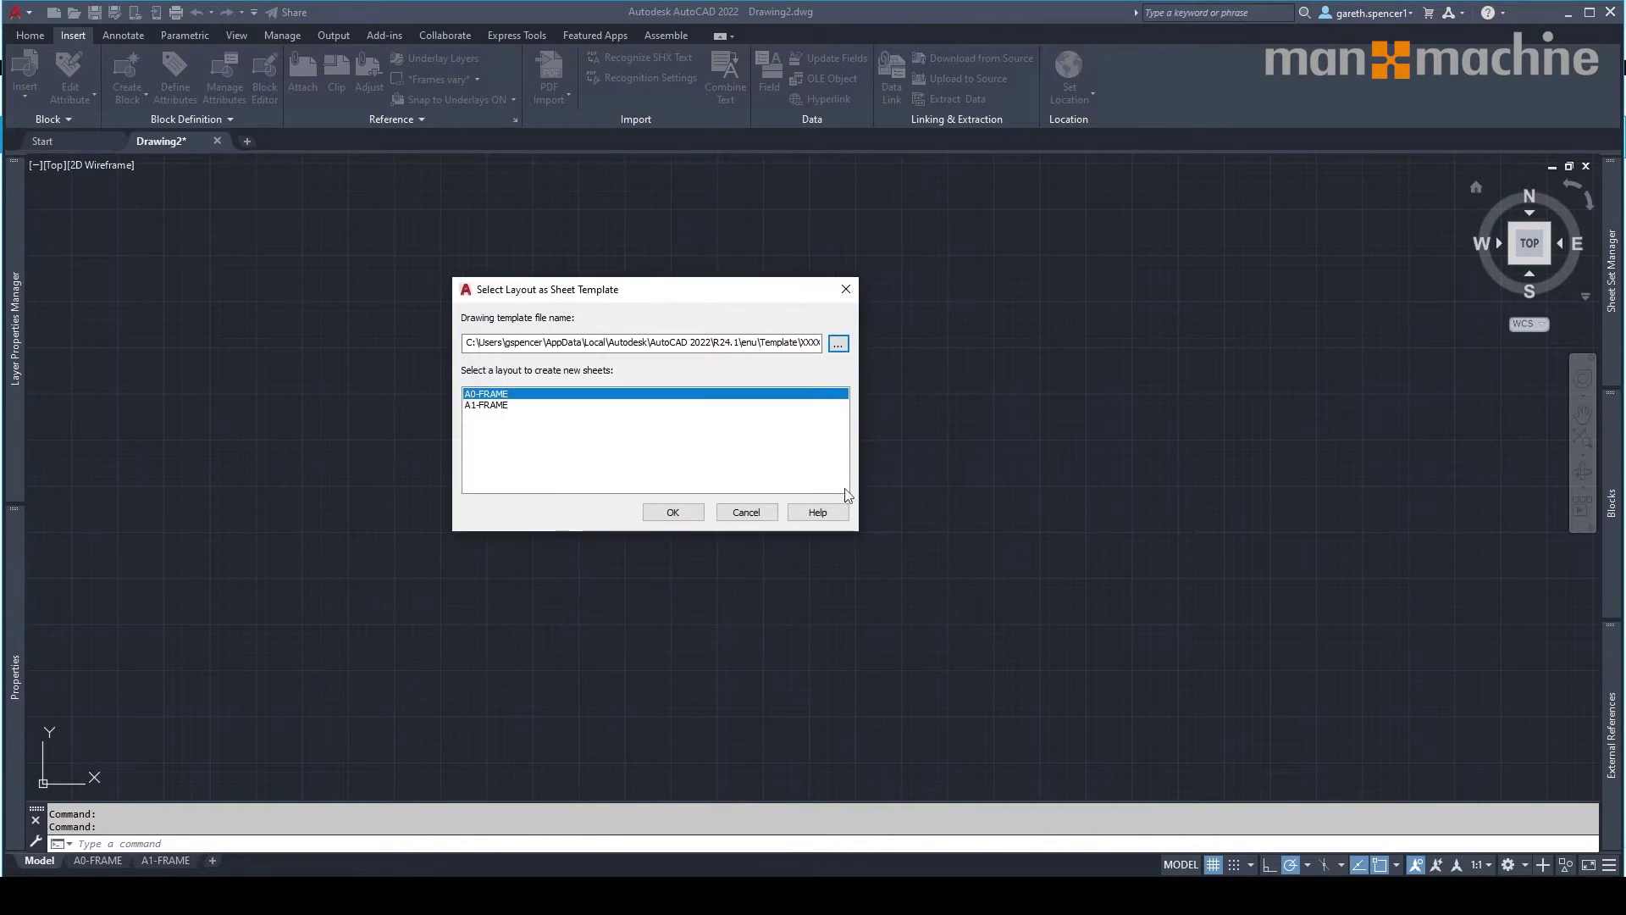
pyautogui.click(483, 406)
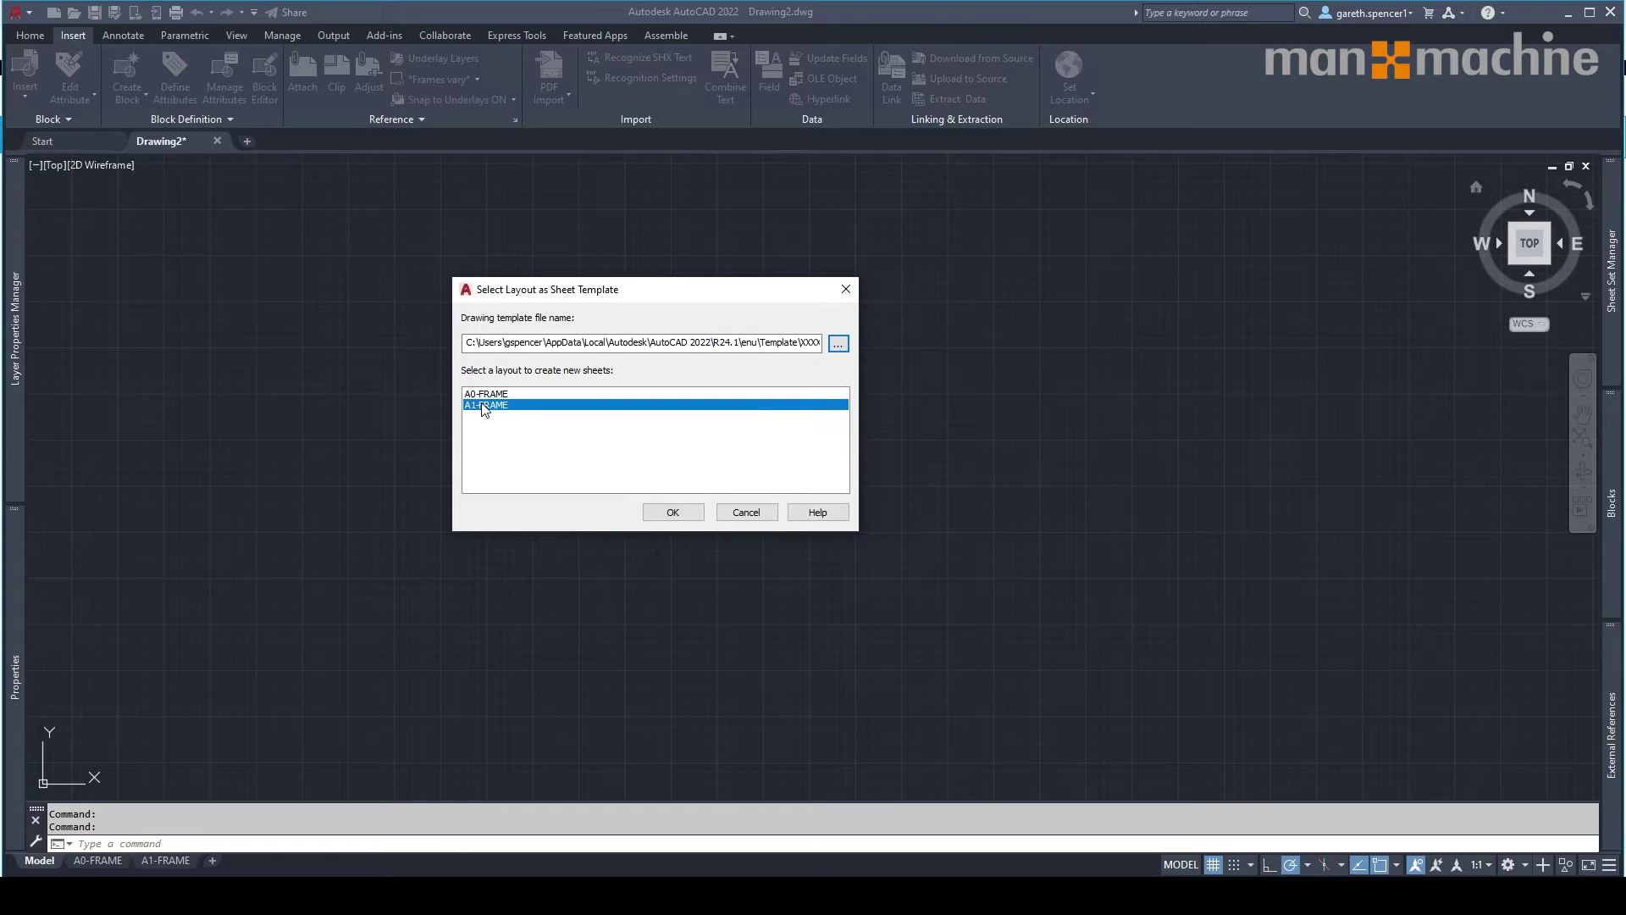
pyautogui.click(687, 515)
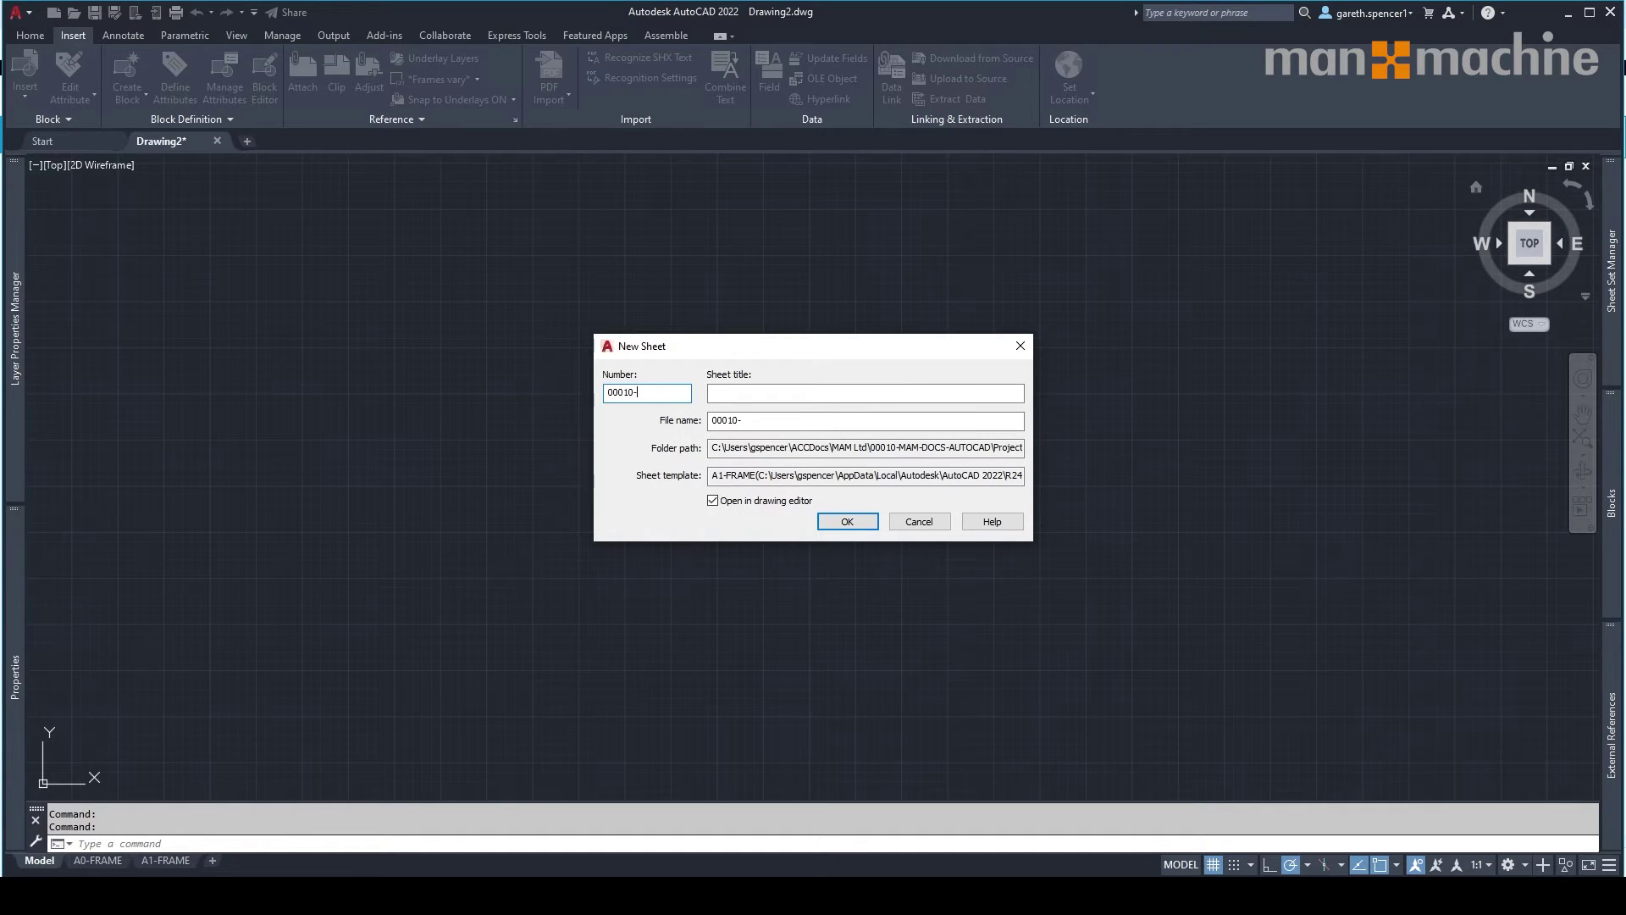
# Create sheet 00010-STR-XX-XG-DR-S-90001 titled SITE INVESTIGATION LAYOUT PLAN, removing the title from the file name.
pyautogui.write('STR-XX-XG-DR-S-90001')
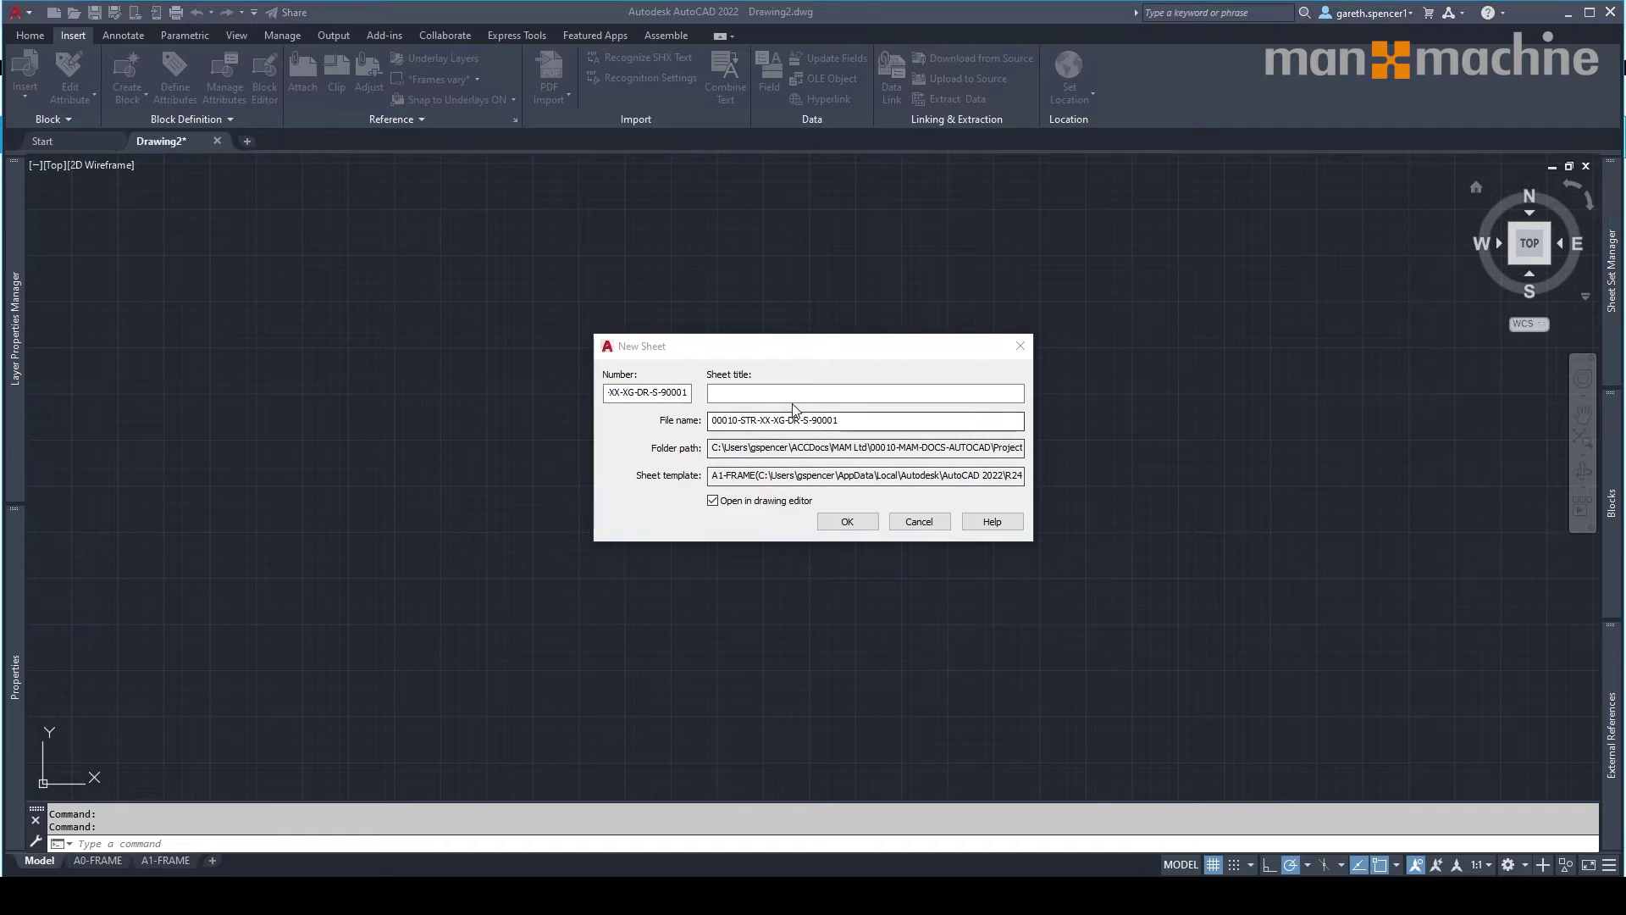
pyautogui.click(760, 390)
pyautogui.write('SITE INVESTIGATION LAYOUT PLAN')
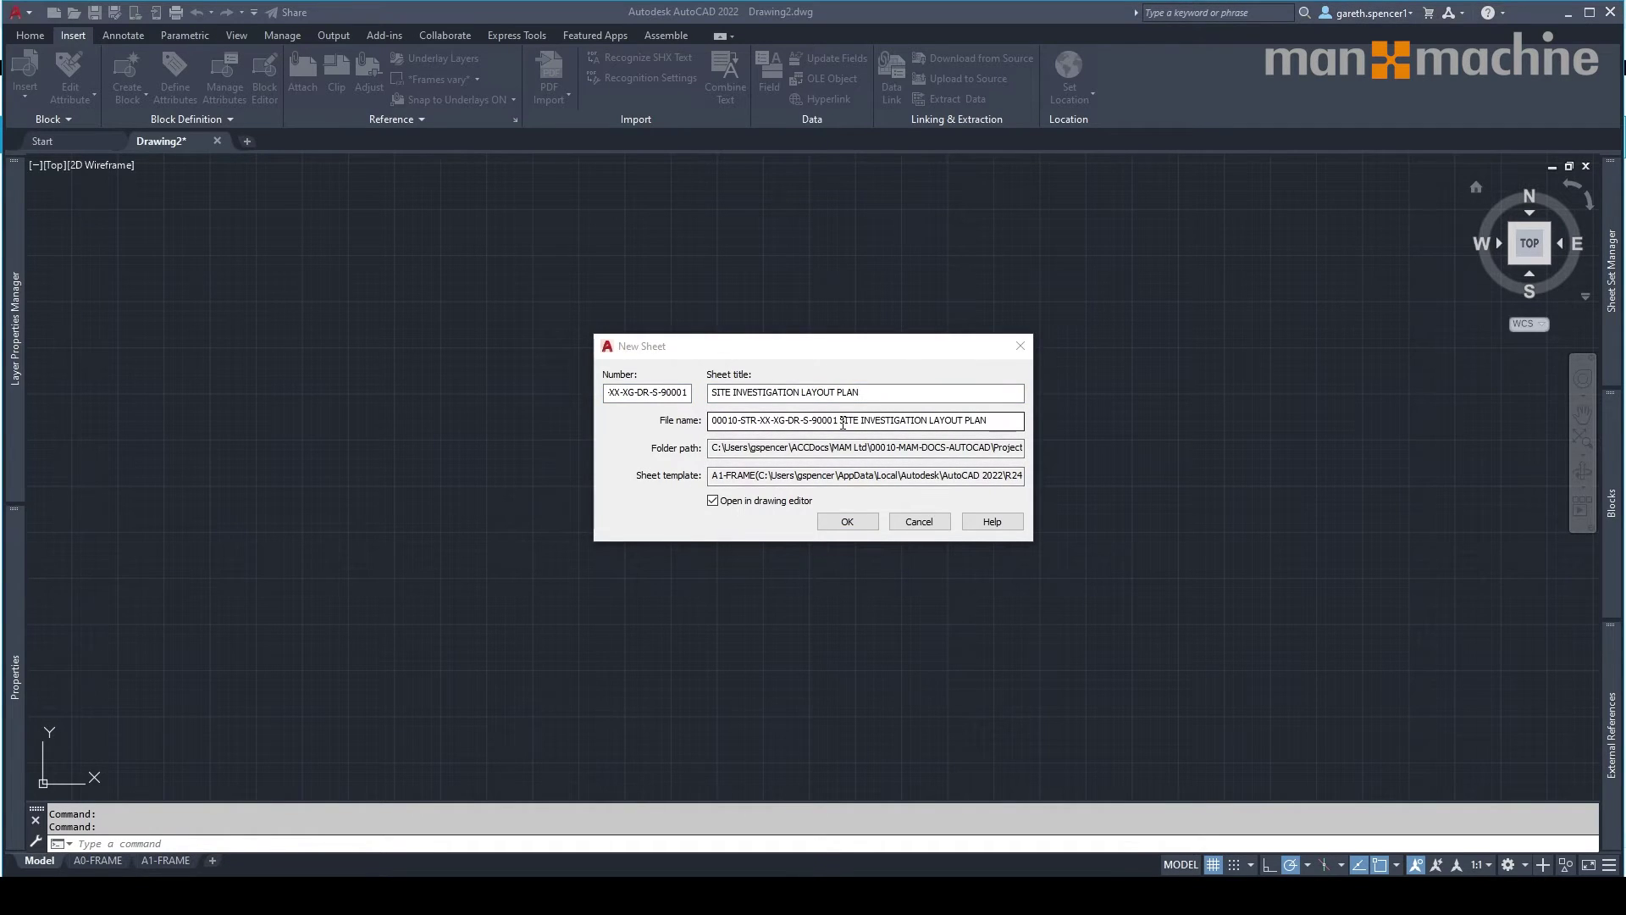
pyautogui.moveTo(841, 421); pyautogui.dragTo(989, 430)
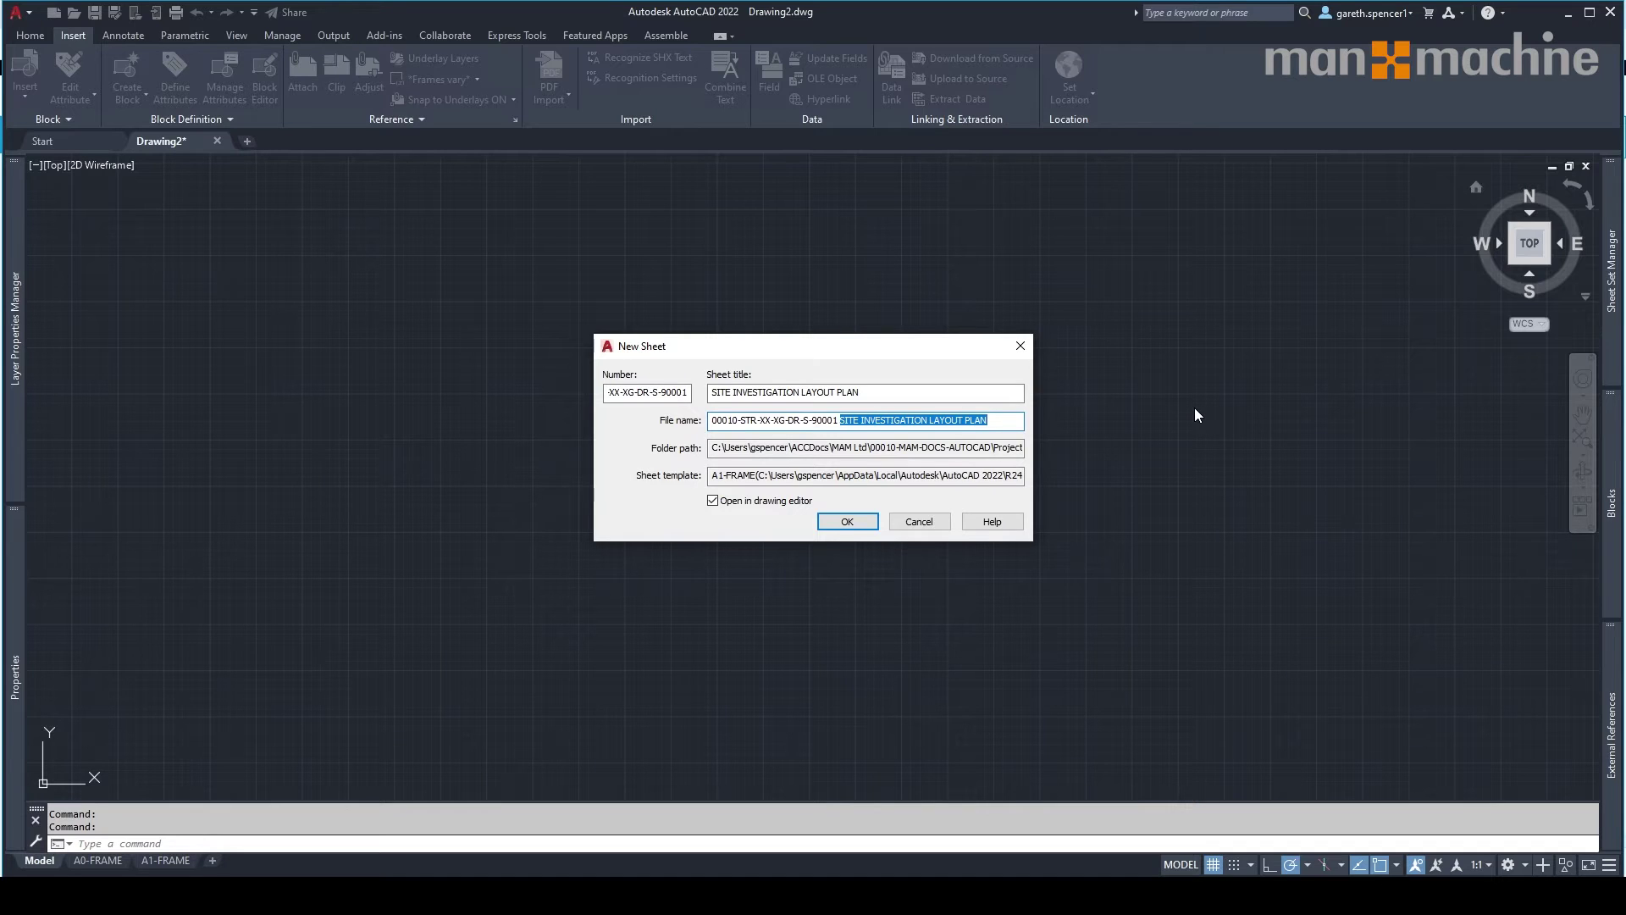
pyautogui.press('BackSpace')
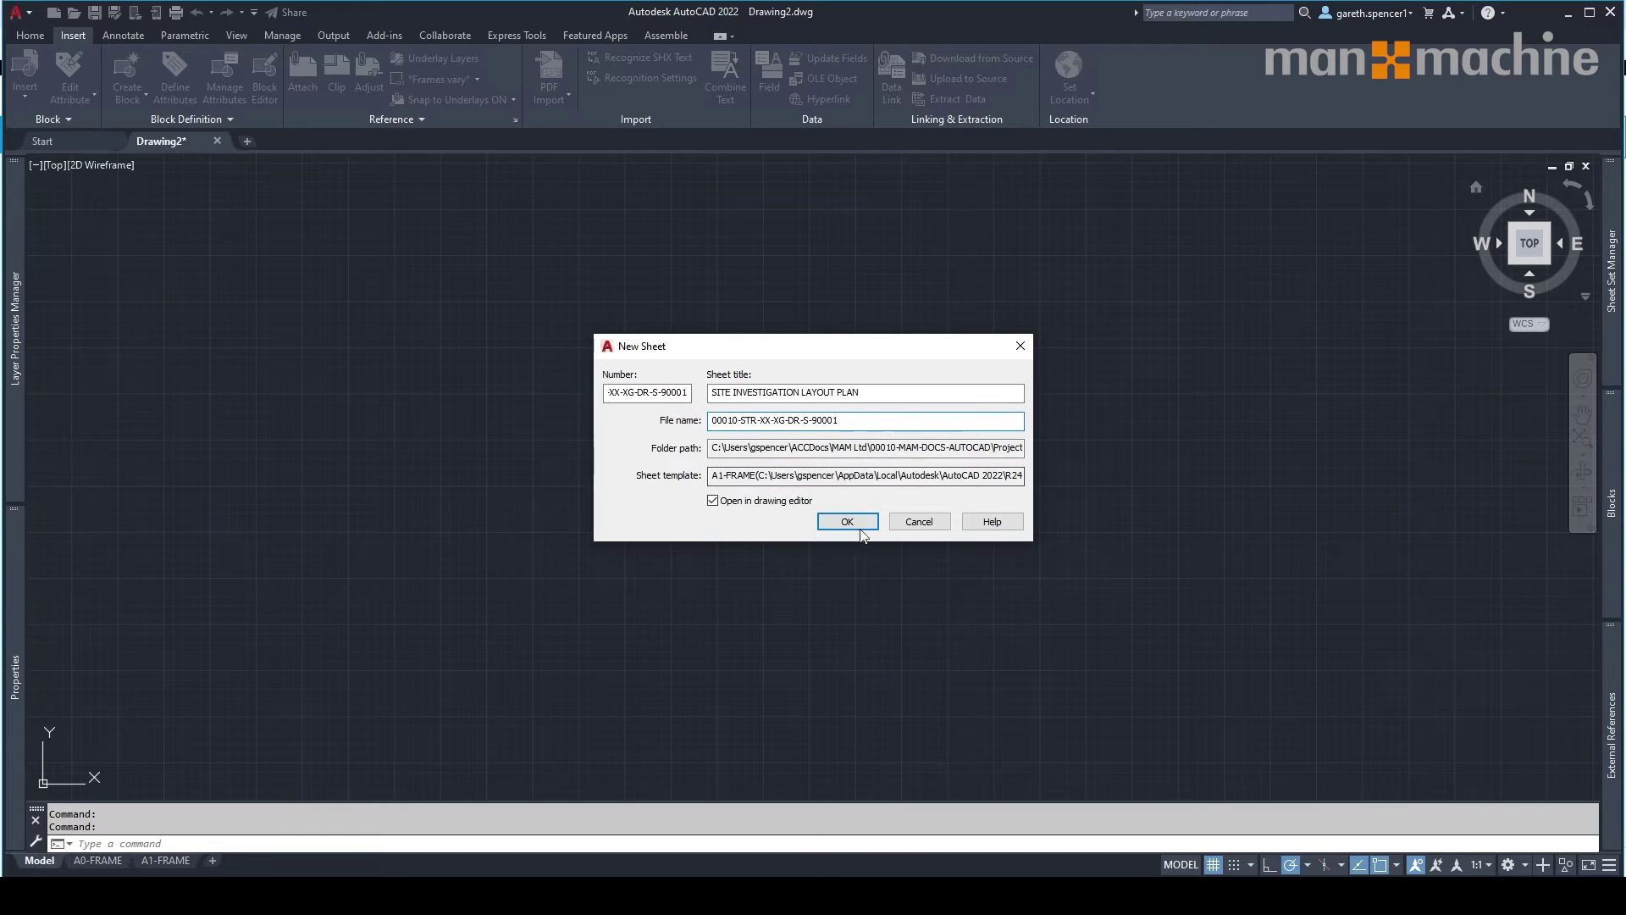
pyautogui.press('Return')
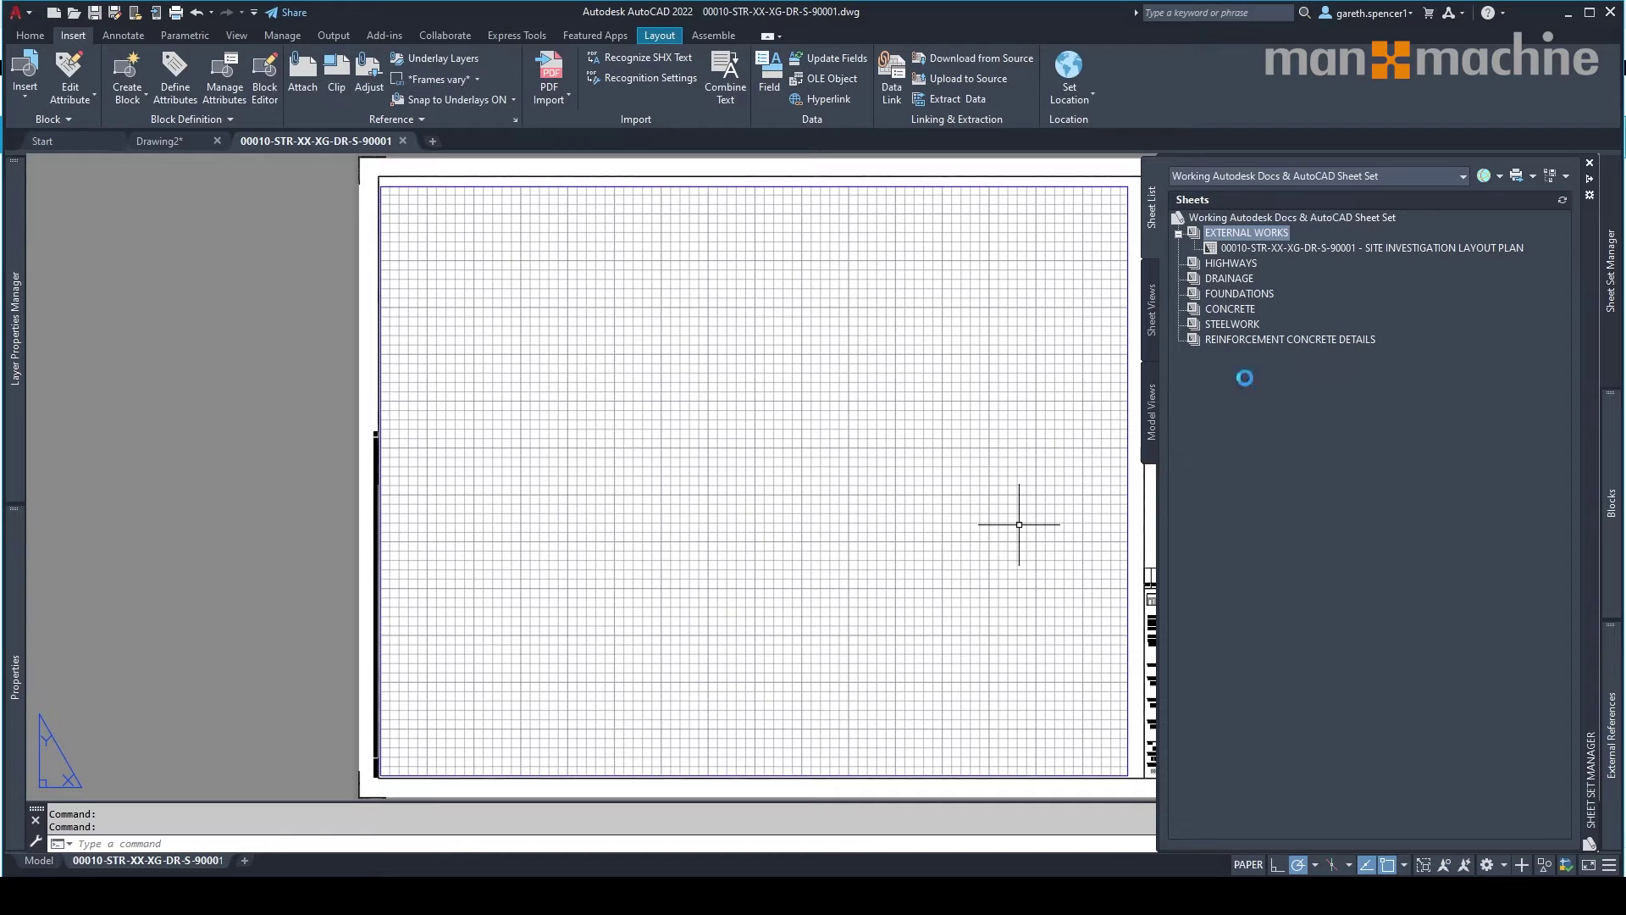
# Pan and zoom to the filled-in title block, then select the sheet set's top entry.
pyautogui.moveTo(1069, 622); pyautogui.dragTo(744, 539, button='middle')
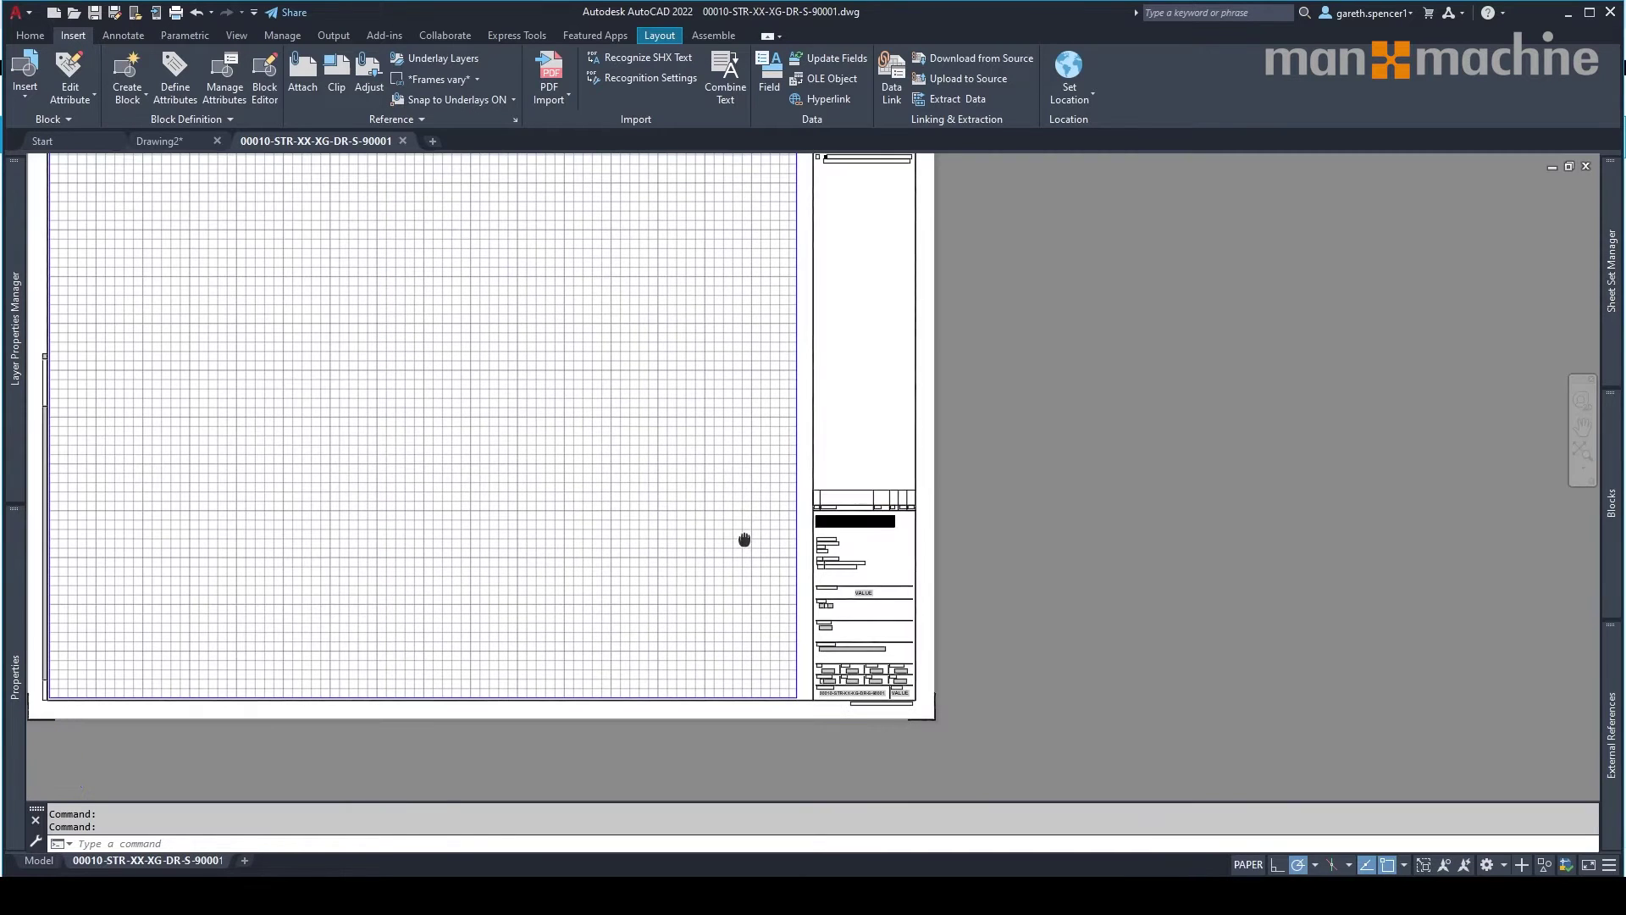
pyautogui.scroll(5, 908, 691)
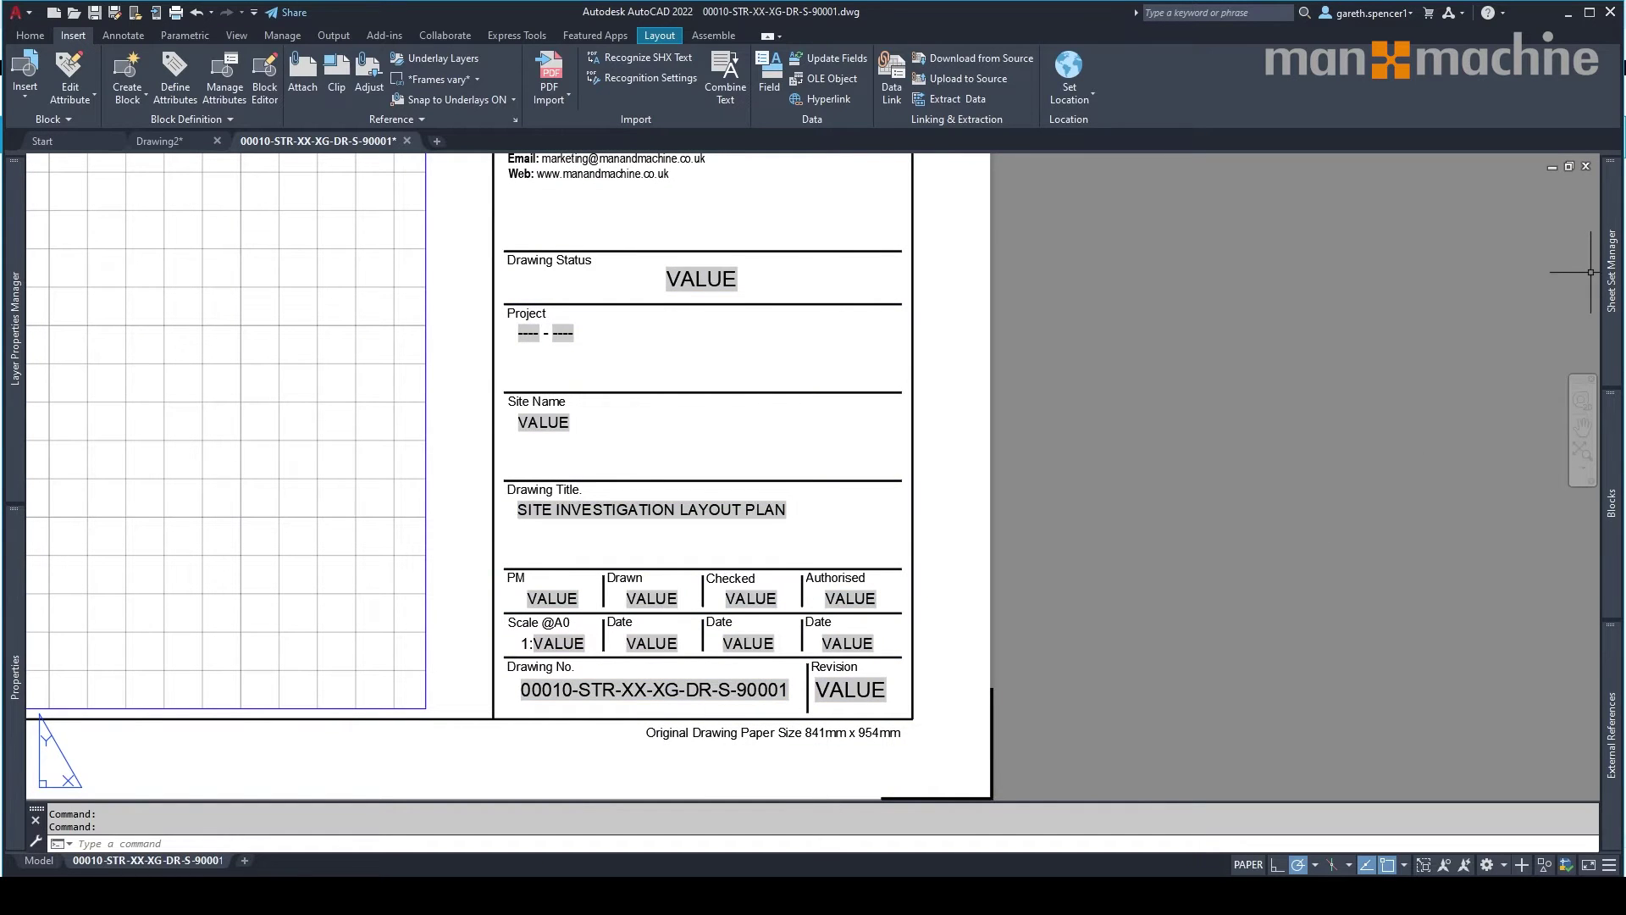
pyautogui.moveTo(1609, 275)
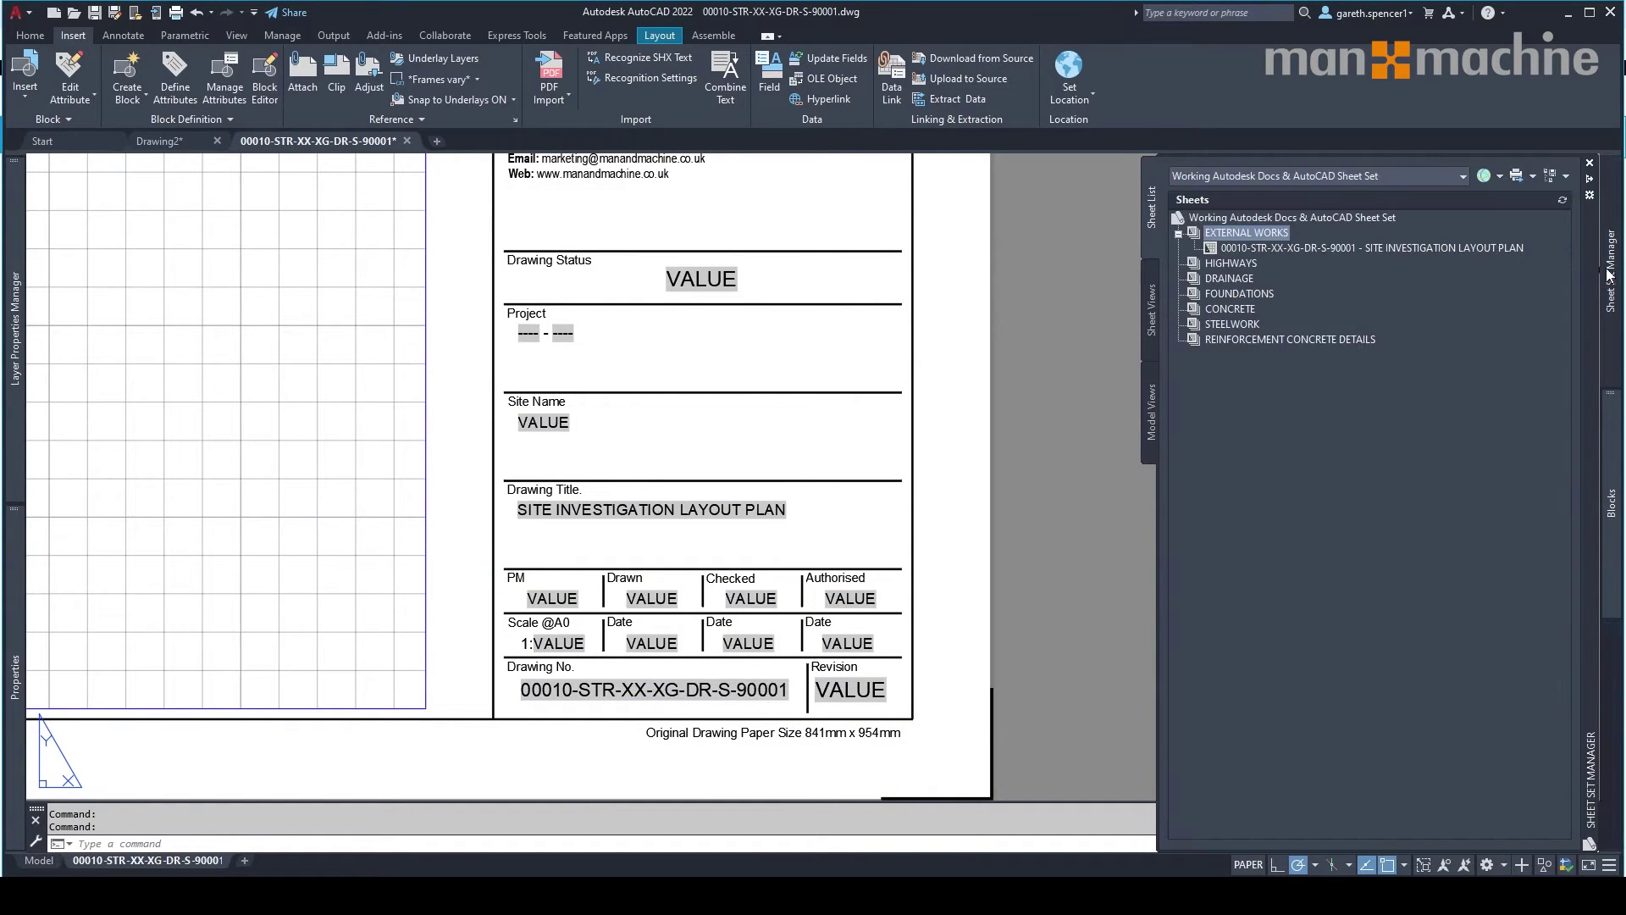
pyautogui.click(1280, 220)
# In Sheet Set Properties, set project number 00010 and project name THE RIVER DEVELOPMENT.
pyautogui.rightClick(1280, 221)
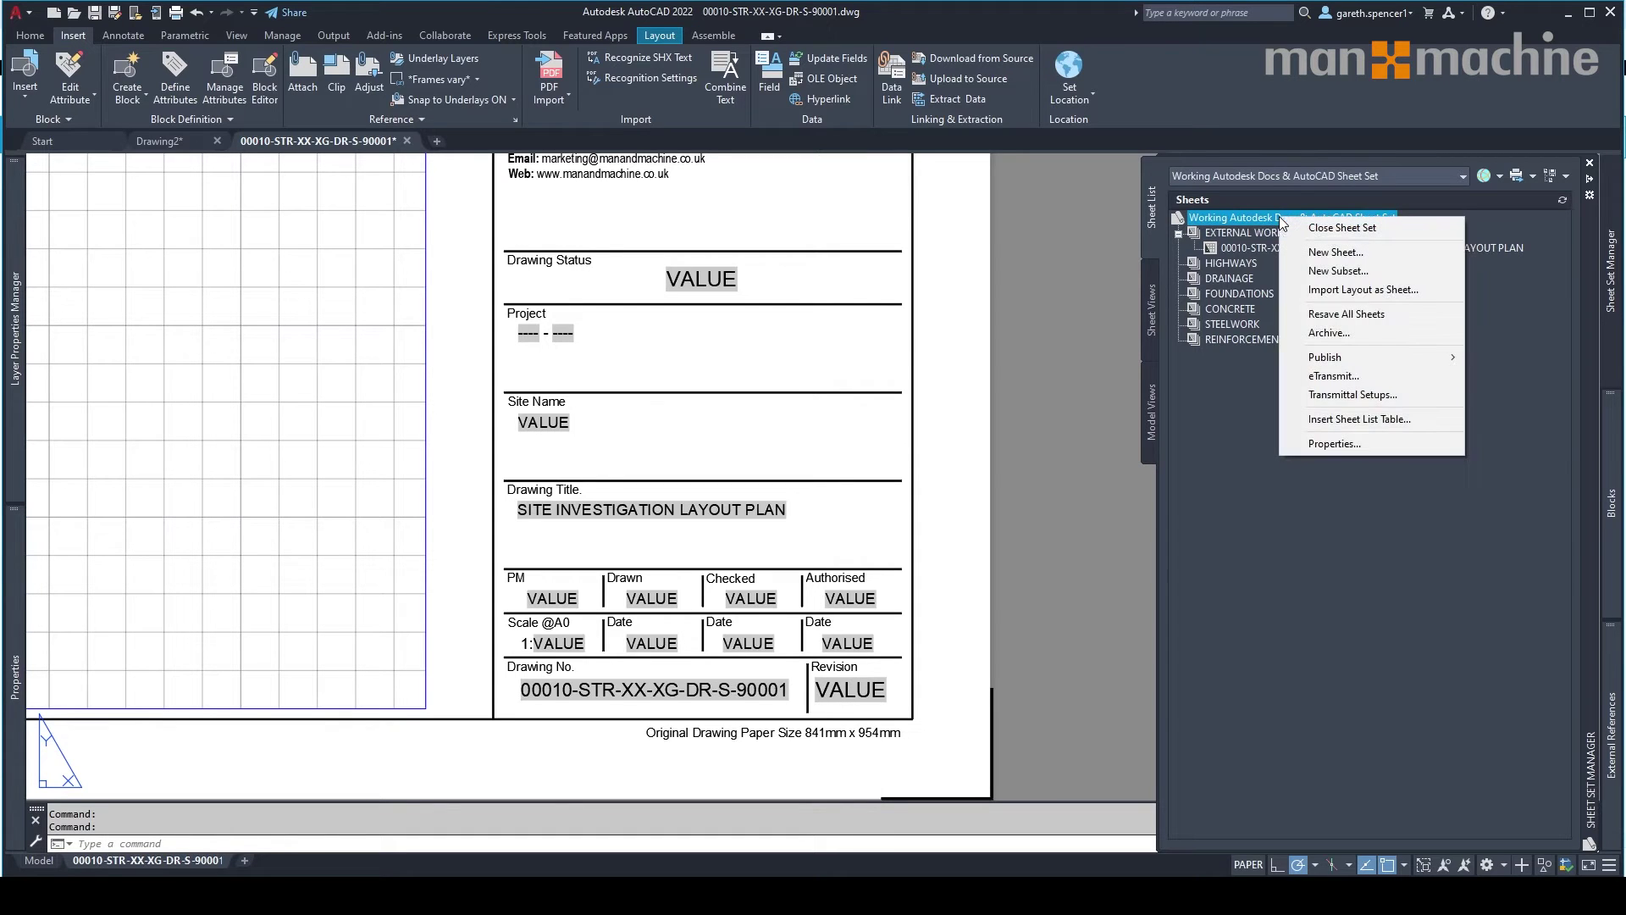
pyautogui.click(1334, 443)
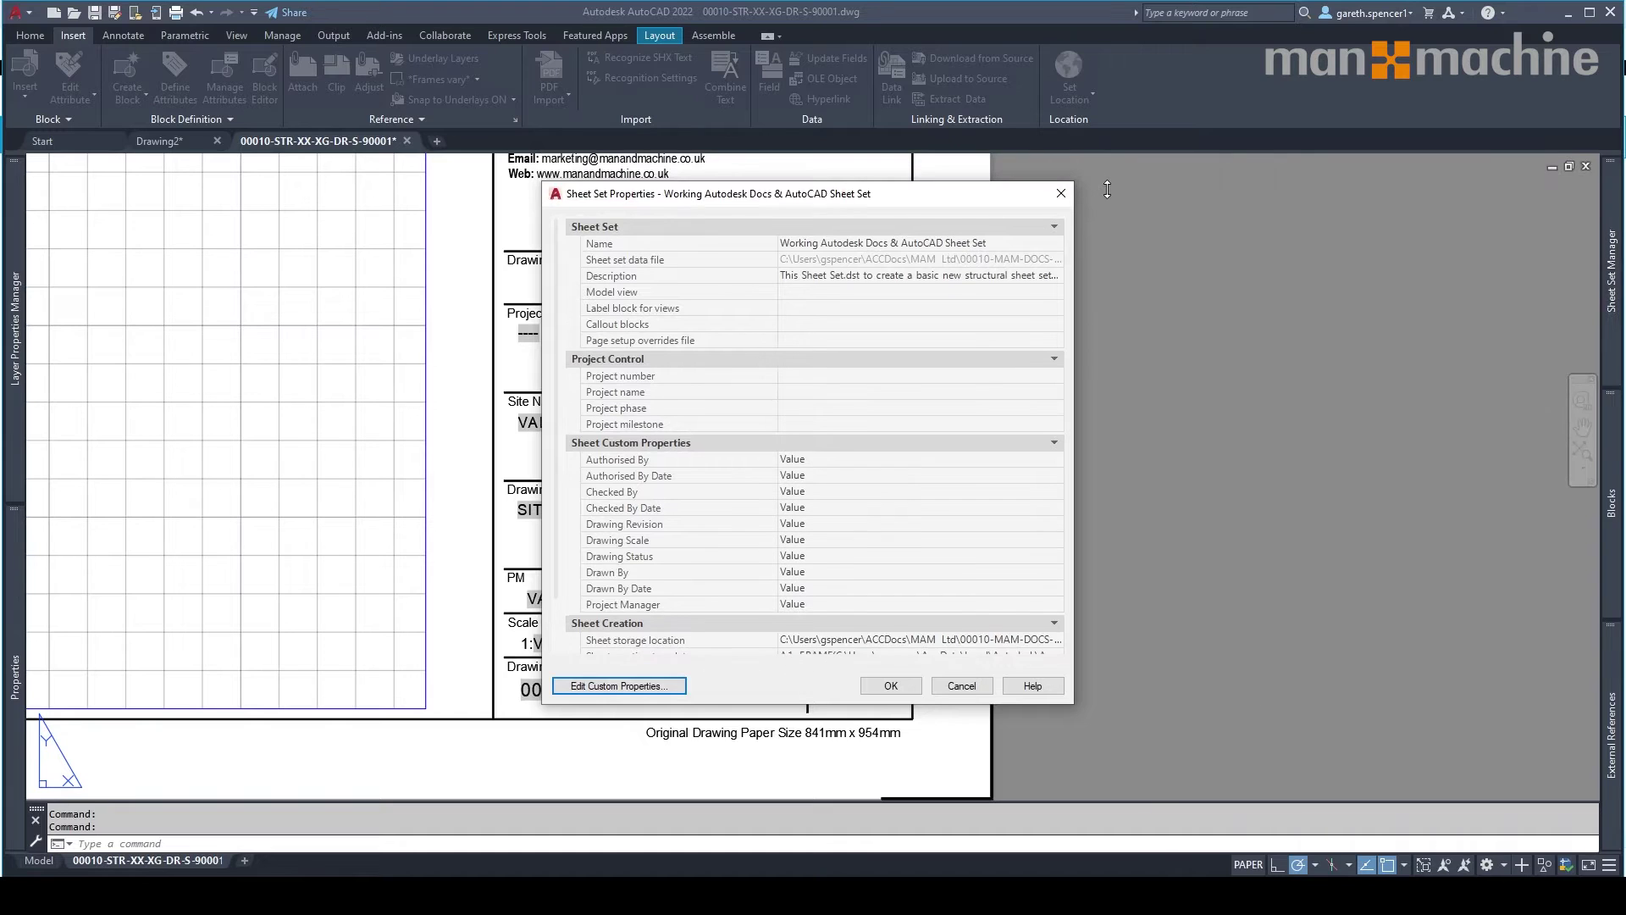
pyautogui.moveTo(1107, 190); pyautogui.dragTo(1105, 138)
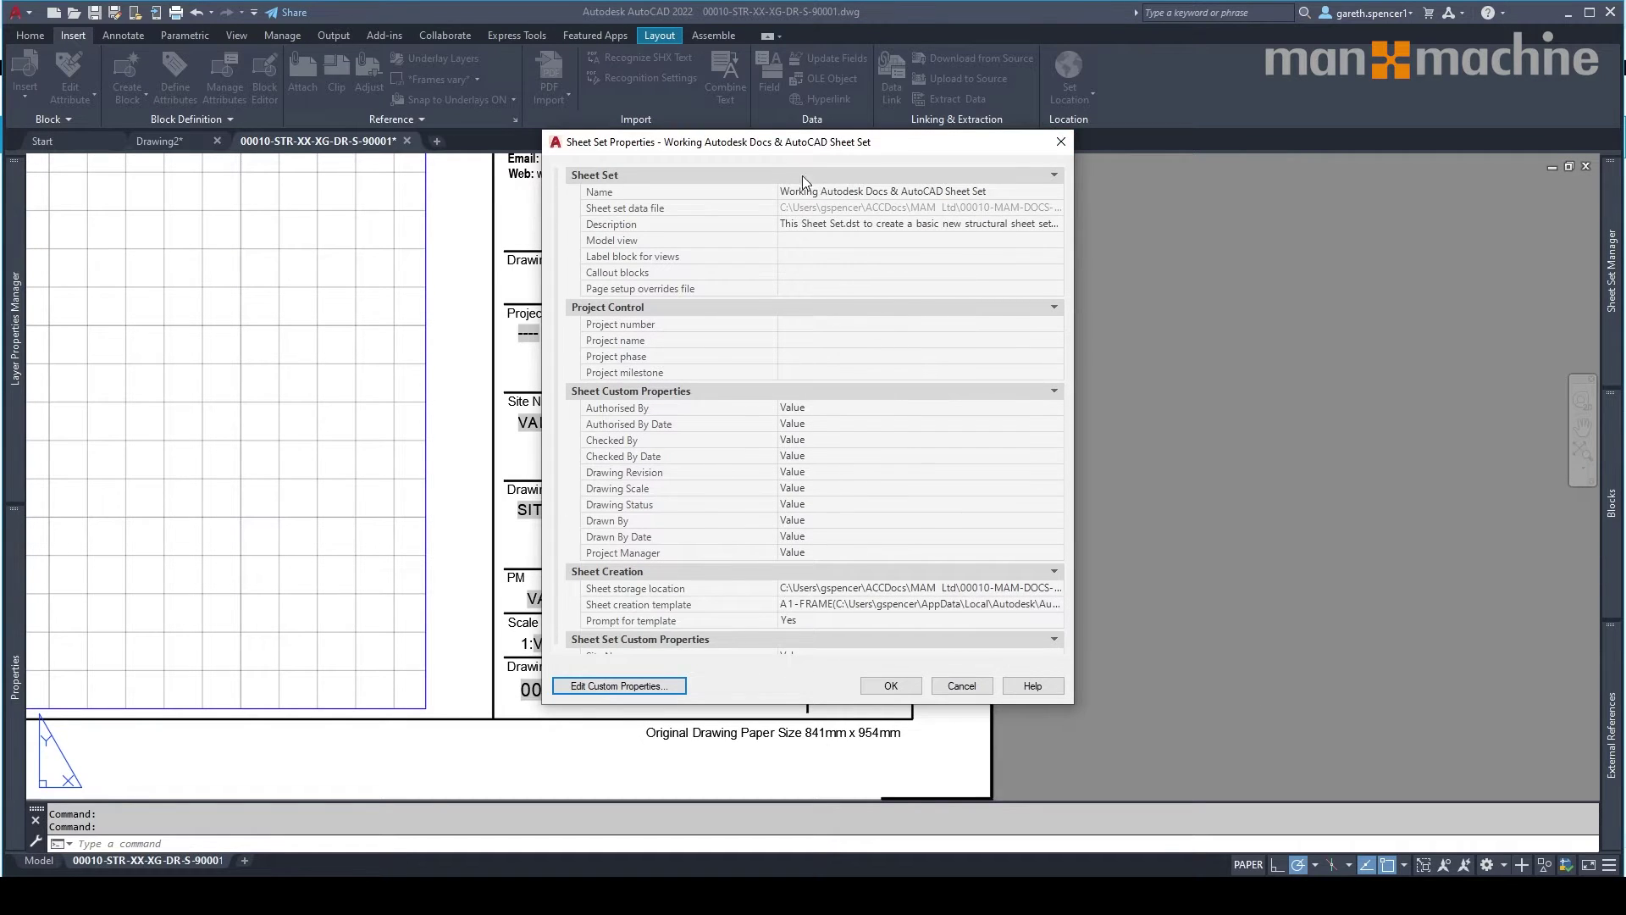
pyautogui.moveTo(737, 144); pyautogui.dragTo(924, 142)
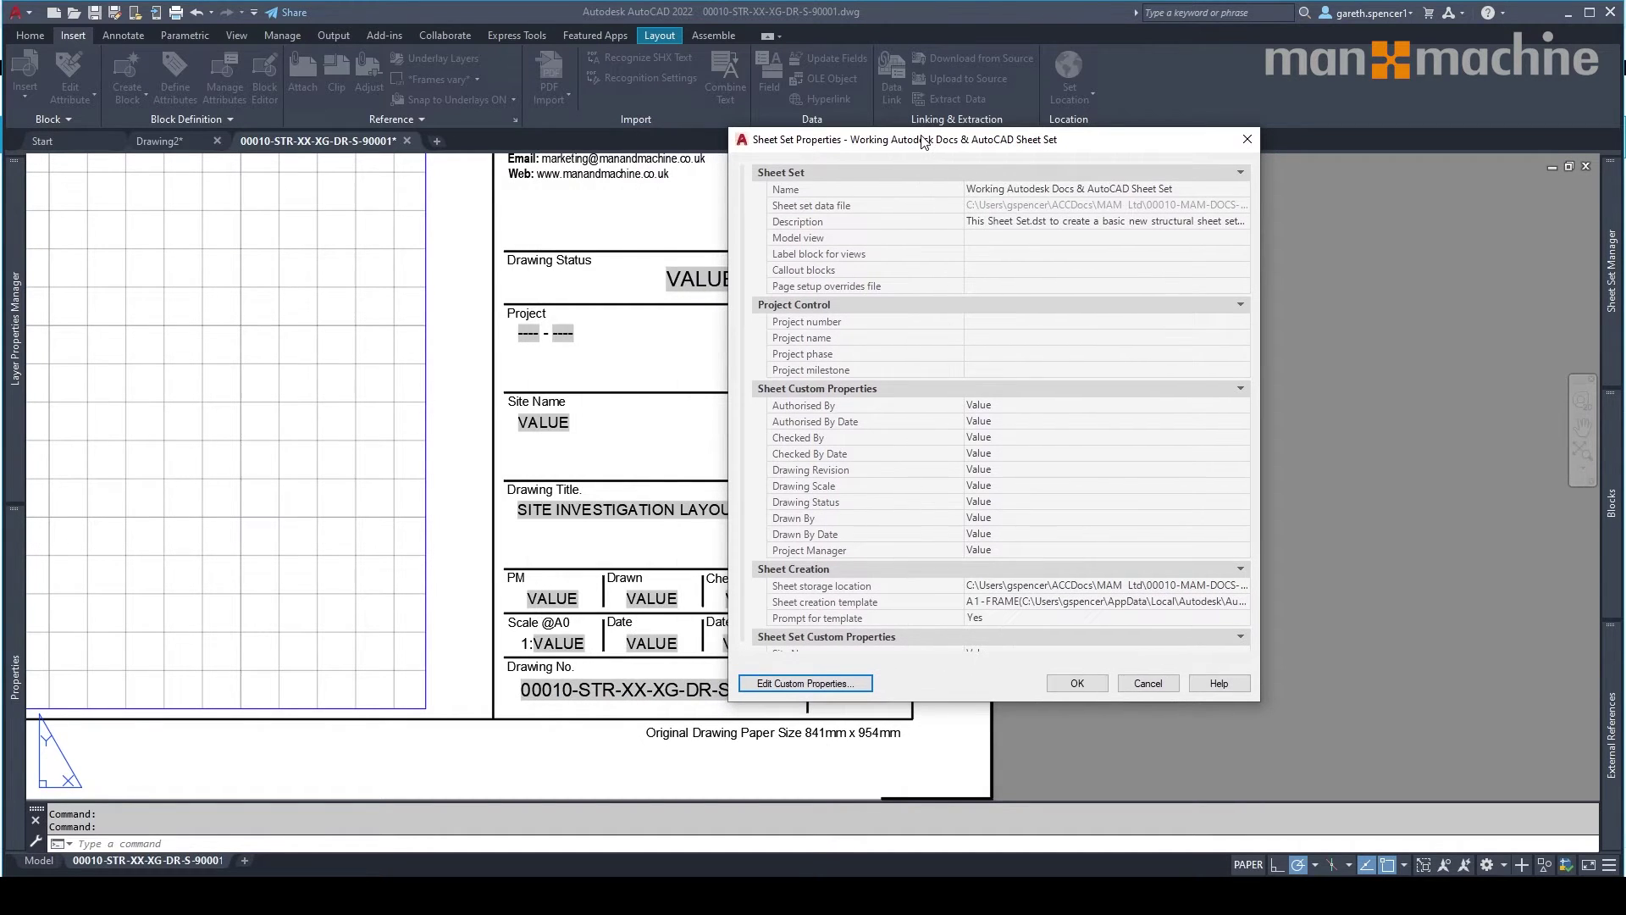
pyautogui.click(1005, 323)
pyautogui.write('000')
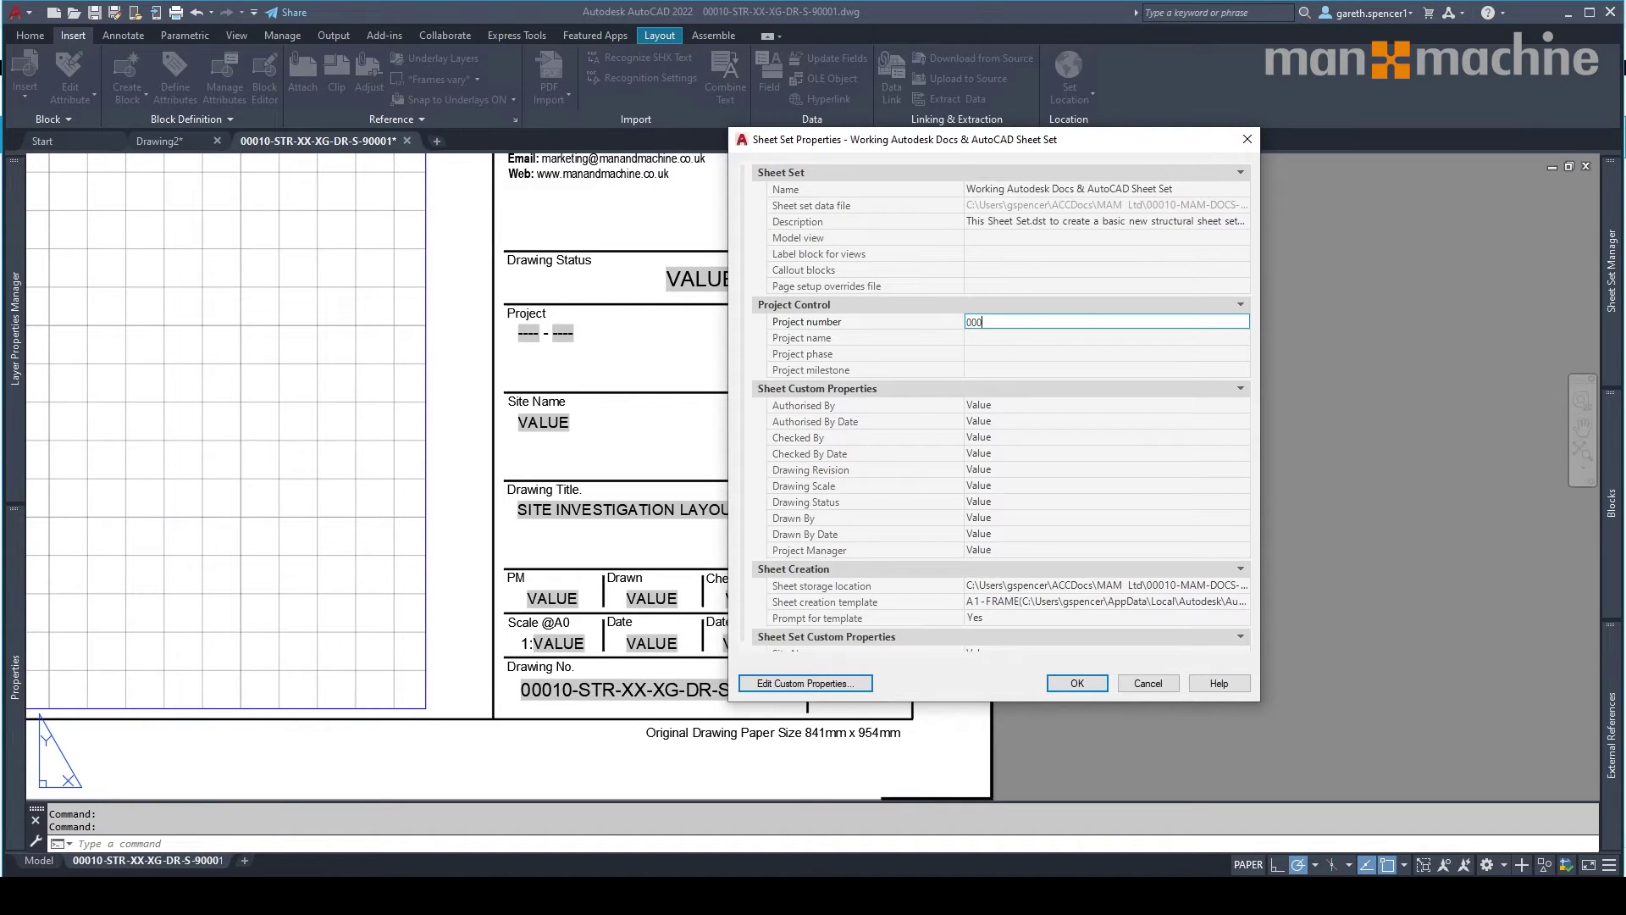
pyautogui.write('10')
pyautogui.click(998, 337)
pyautogui.write('THE RIVER DEVELOPMENT')
pyautogui.press('Tab')
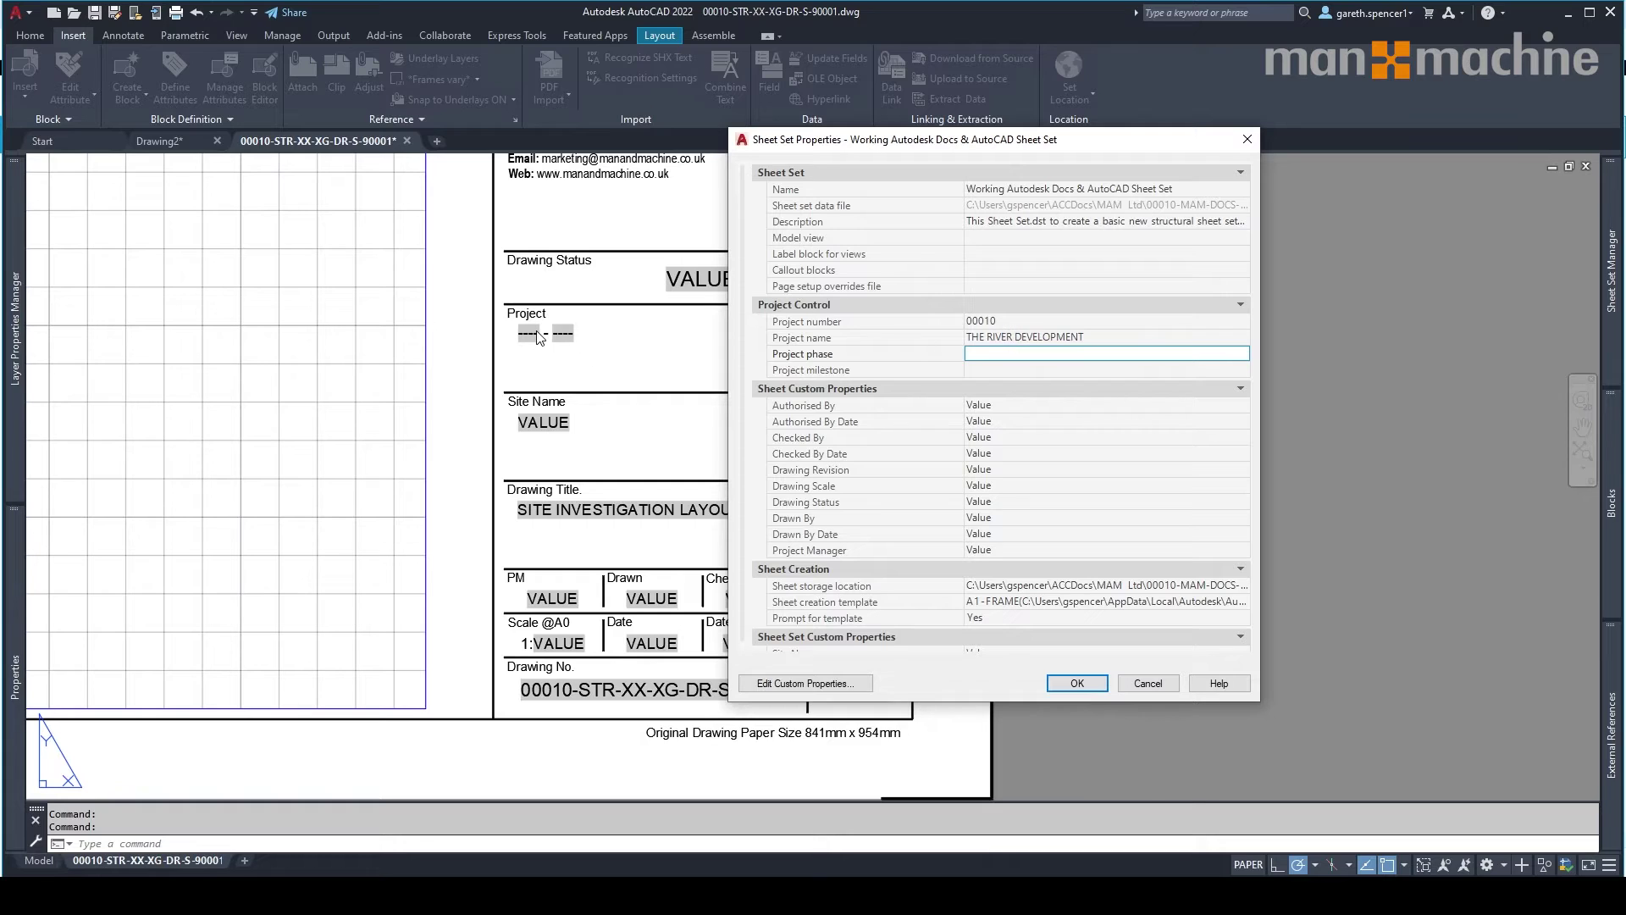
# Enter the site's address as the Site Name custom property.
pyautogui.moveTo(851, 141); pyautogui.dragTo(1084, 187)
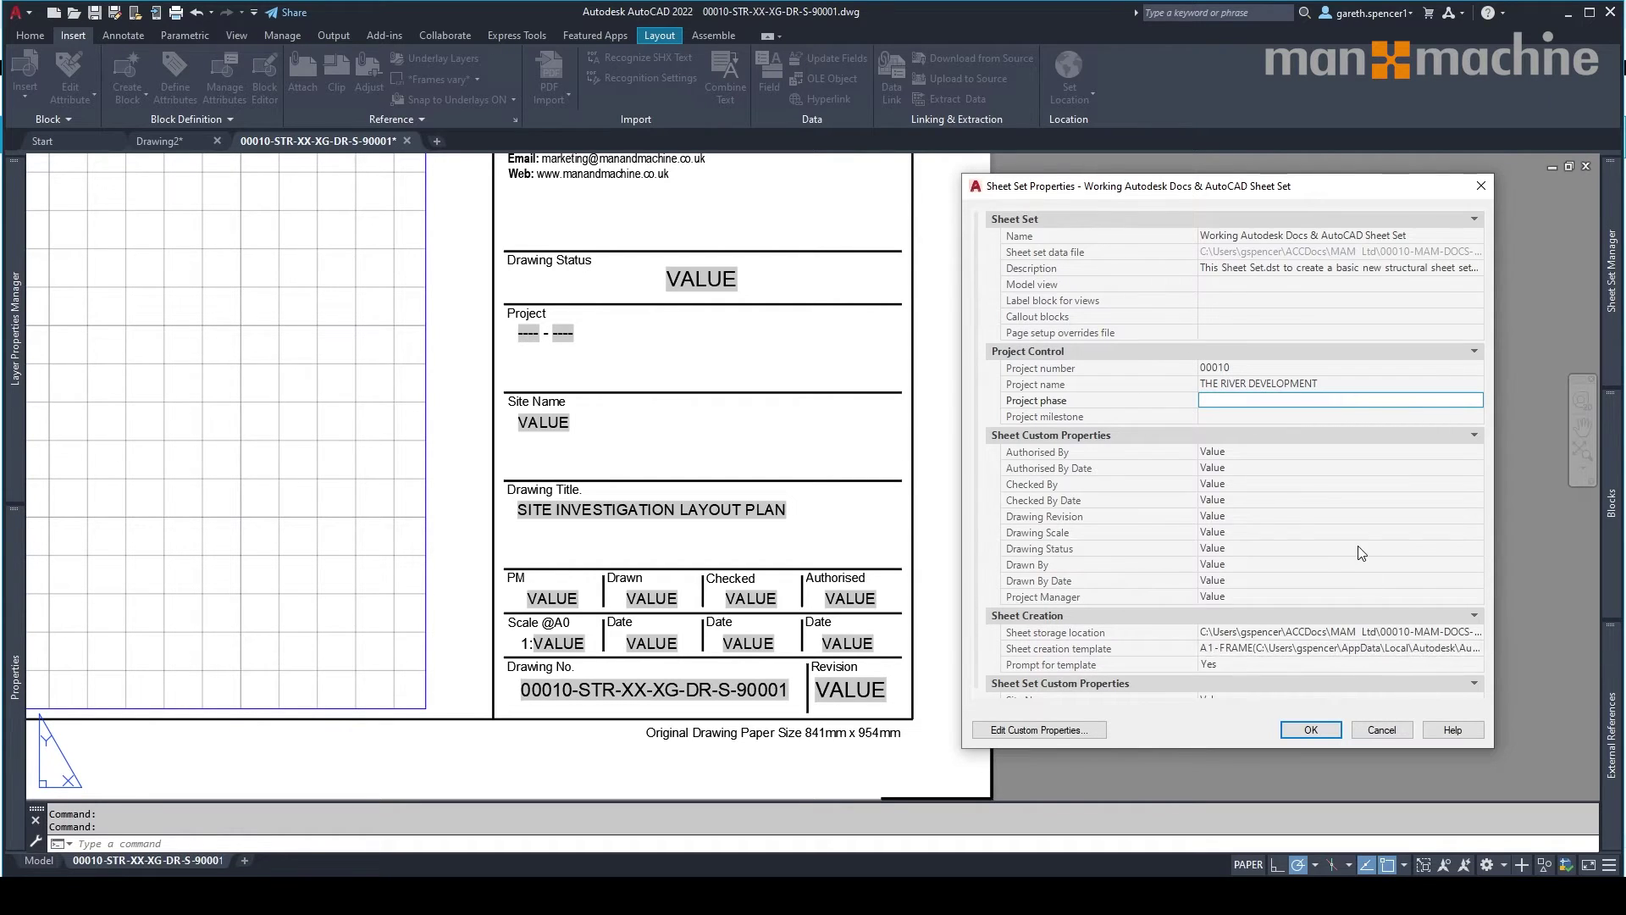
pyautogui.scroll(-1, 1361, 552)
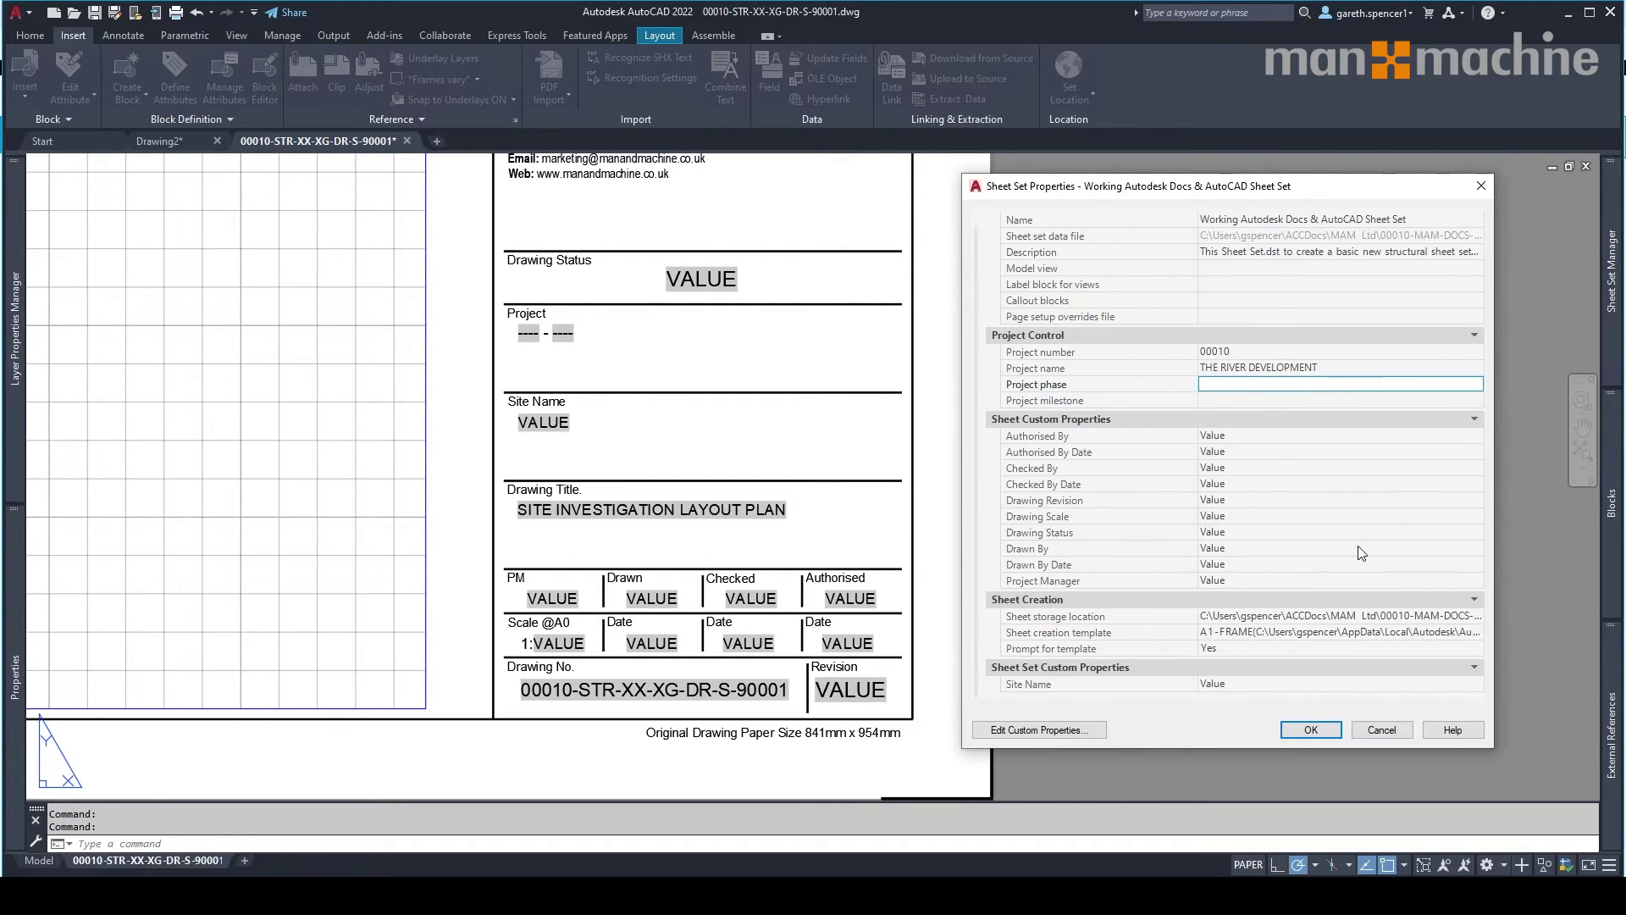
pyautogui.click(1261, 684)
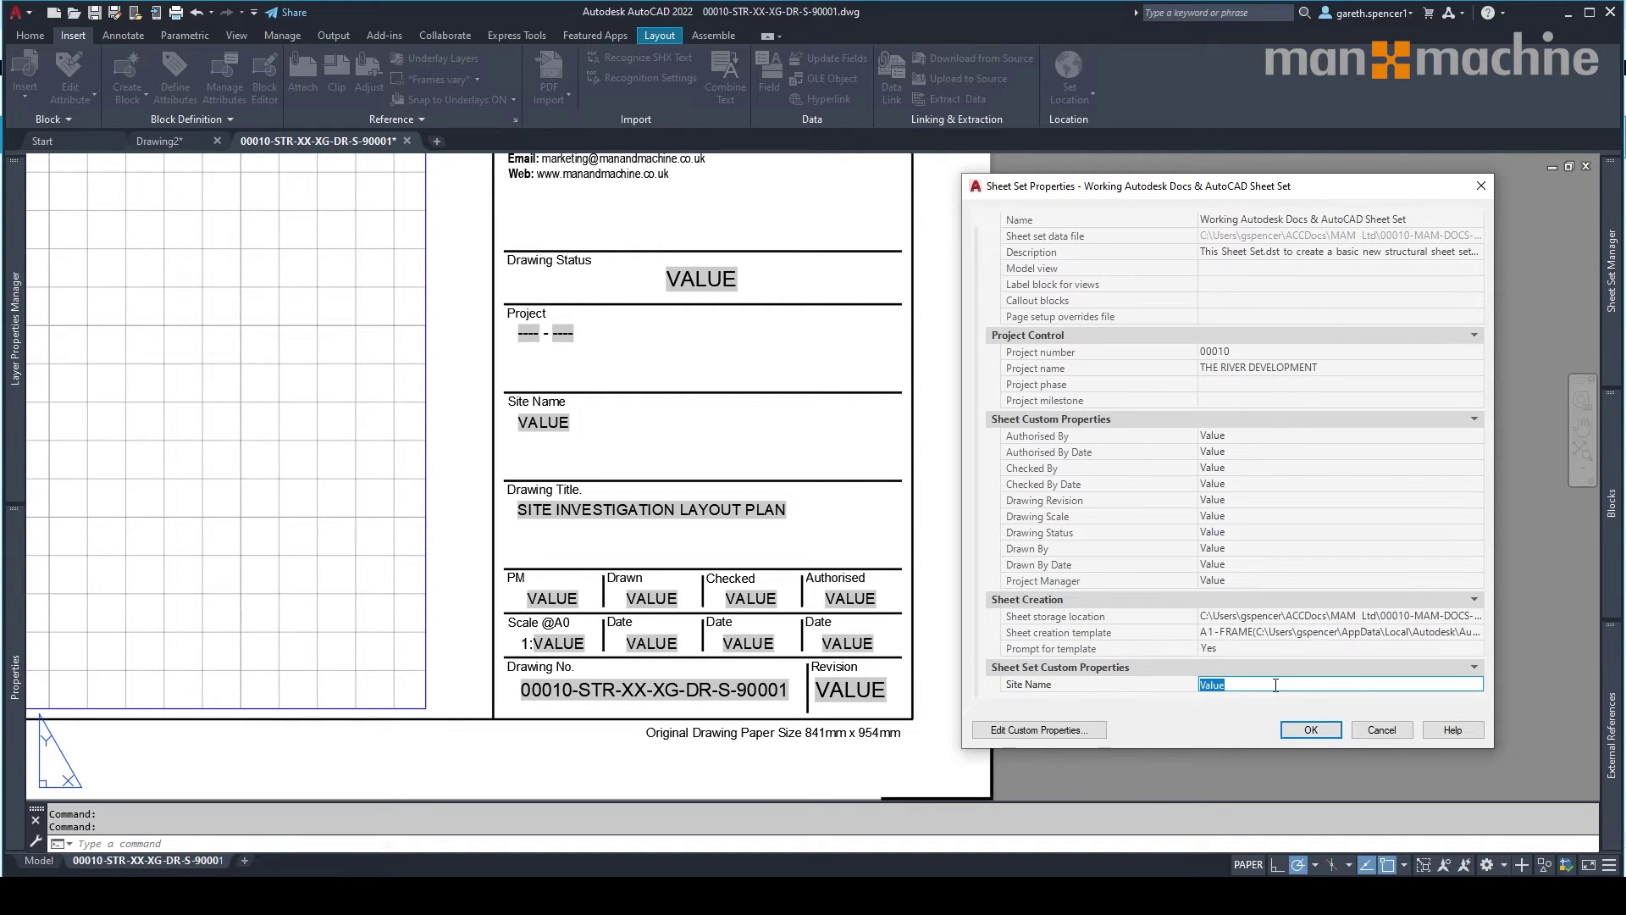
# Apply the sheet set properties, then open the new sheet's properties.
pyautogui.click(1311, 730)
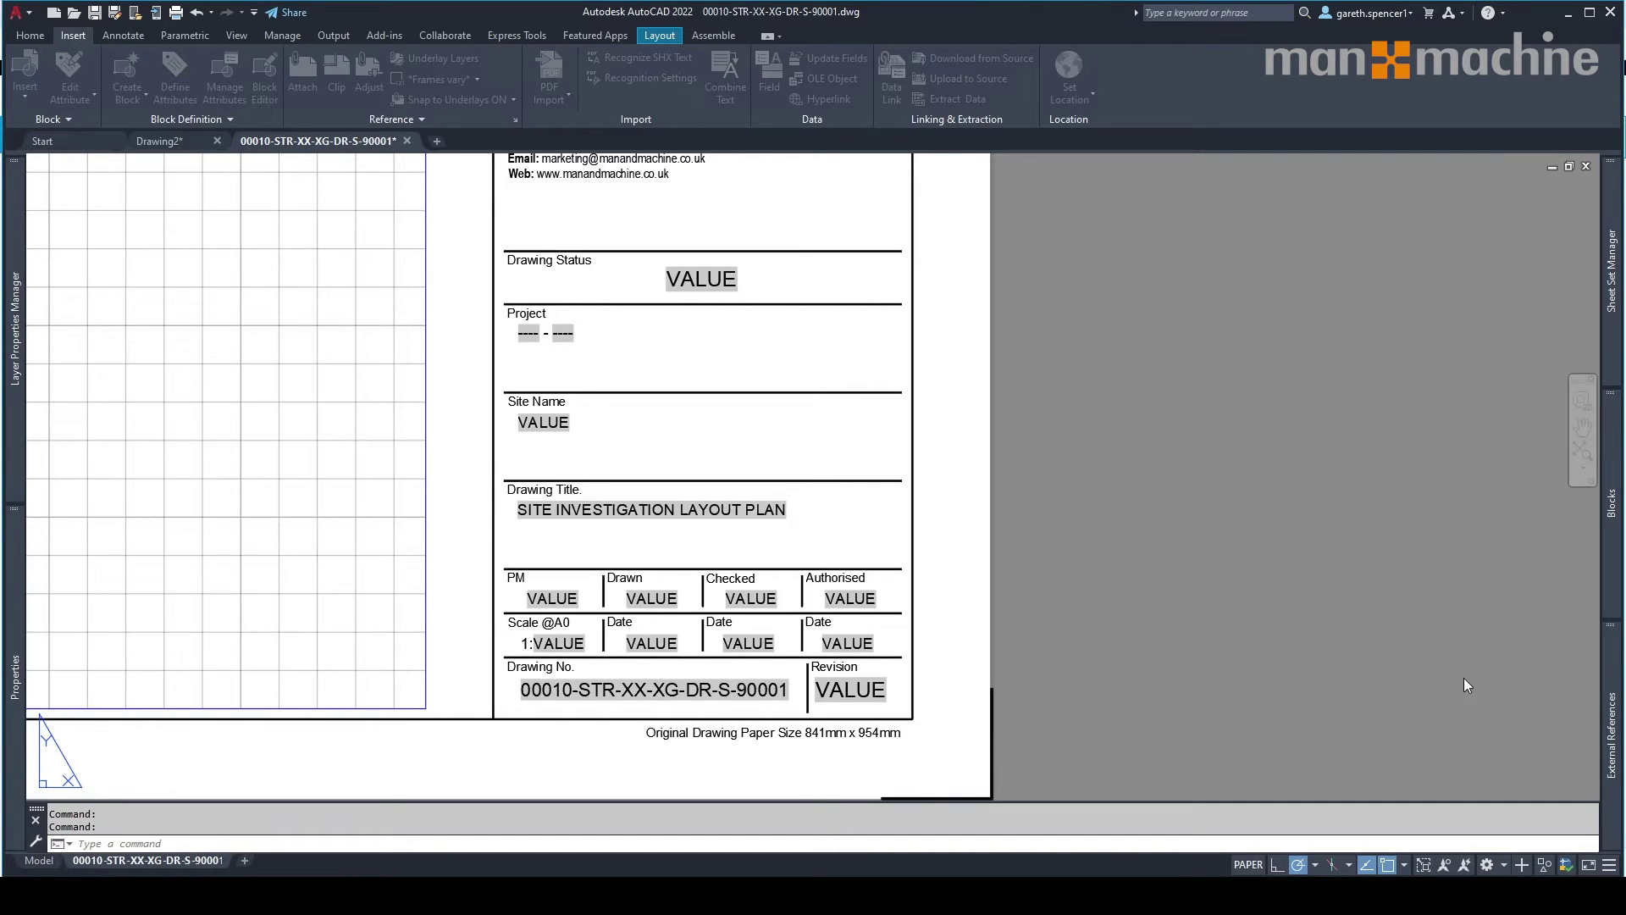
pyautogui.moveTo(1607, 279)
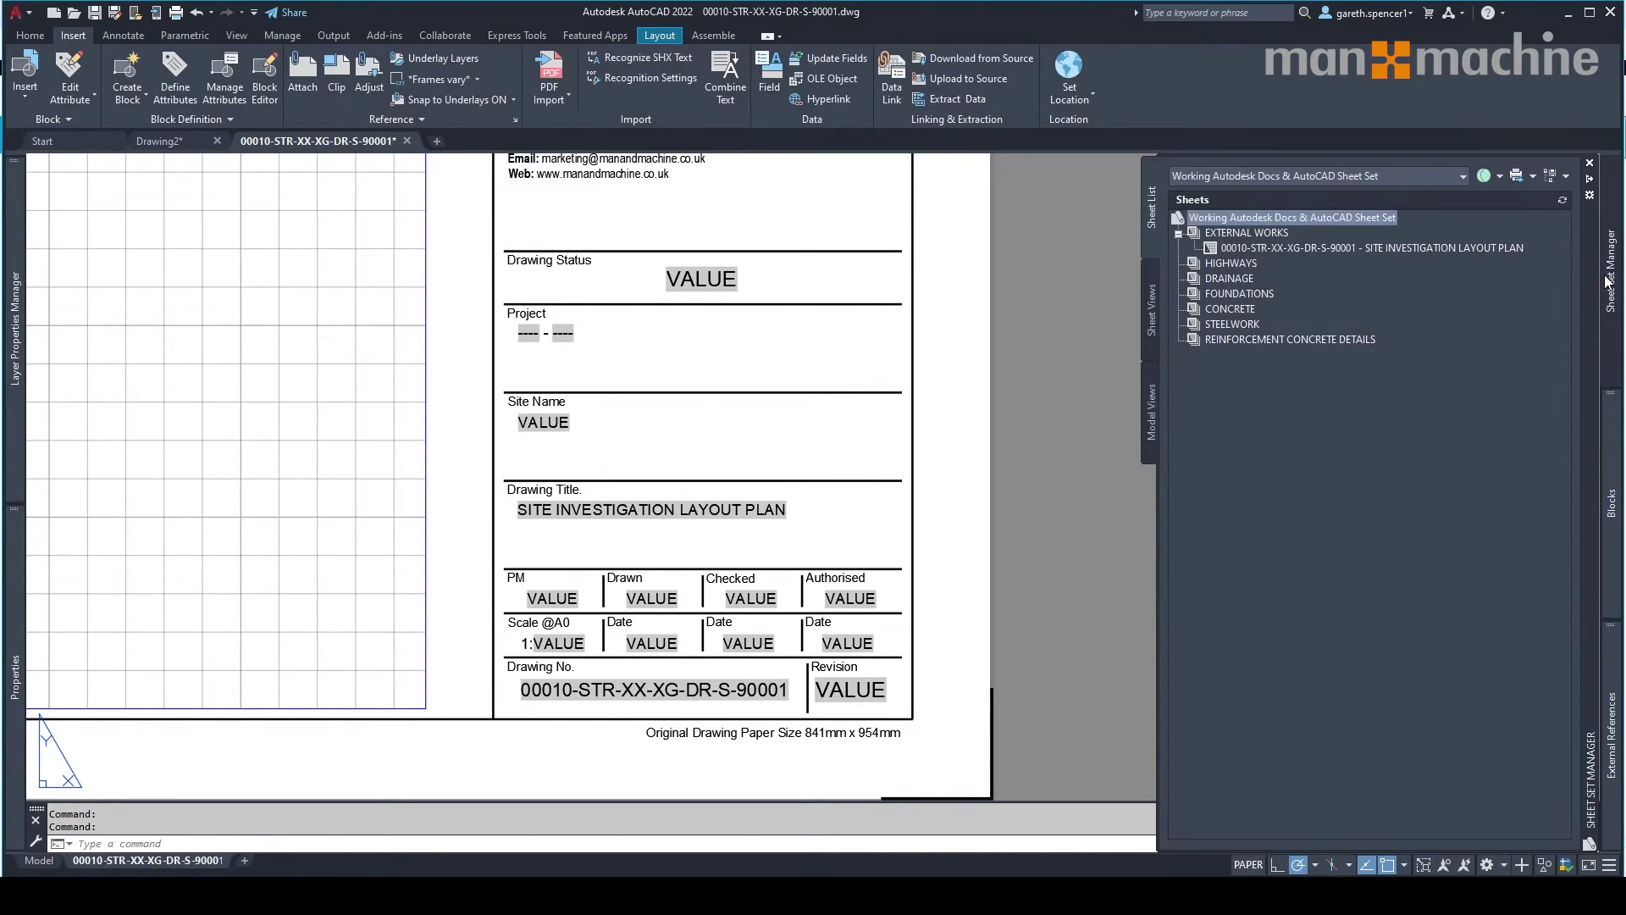
pyautogui.click(1282, 249)
pyautogui.rightClick(1282, 249)
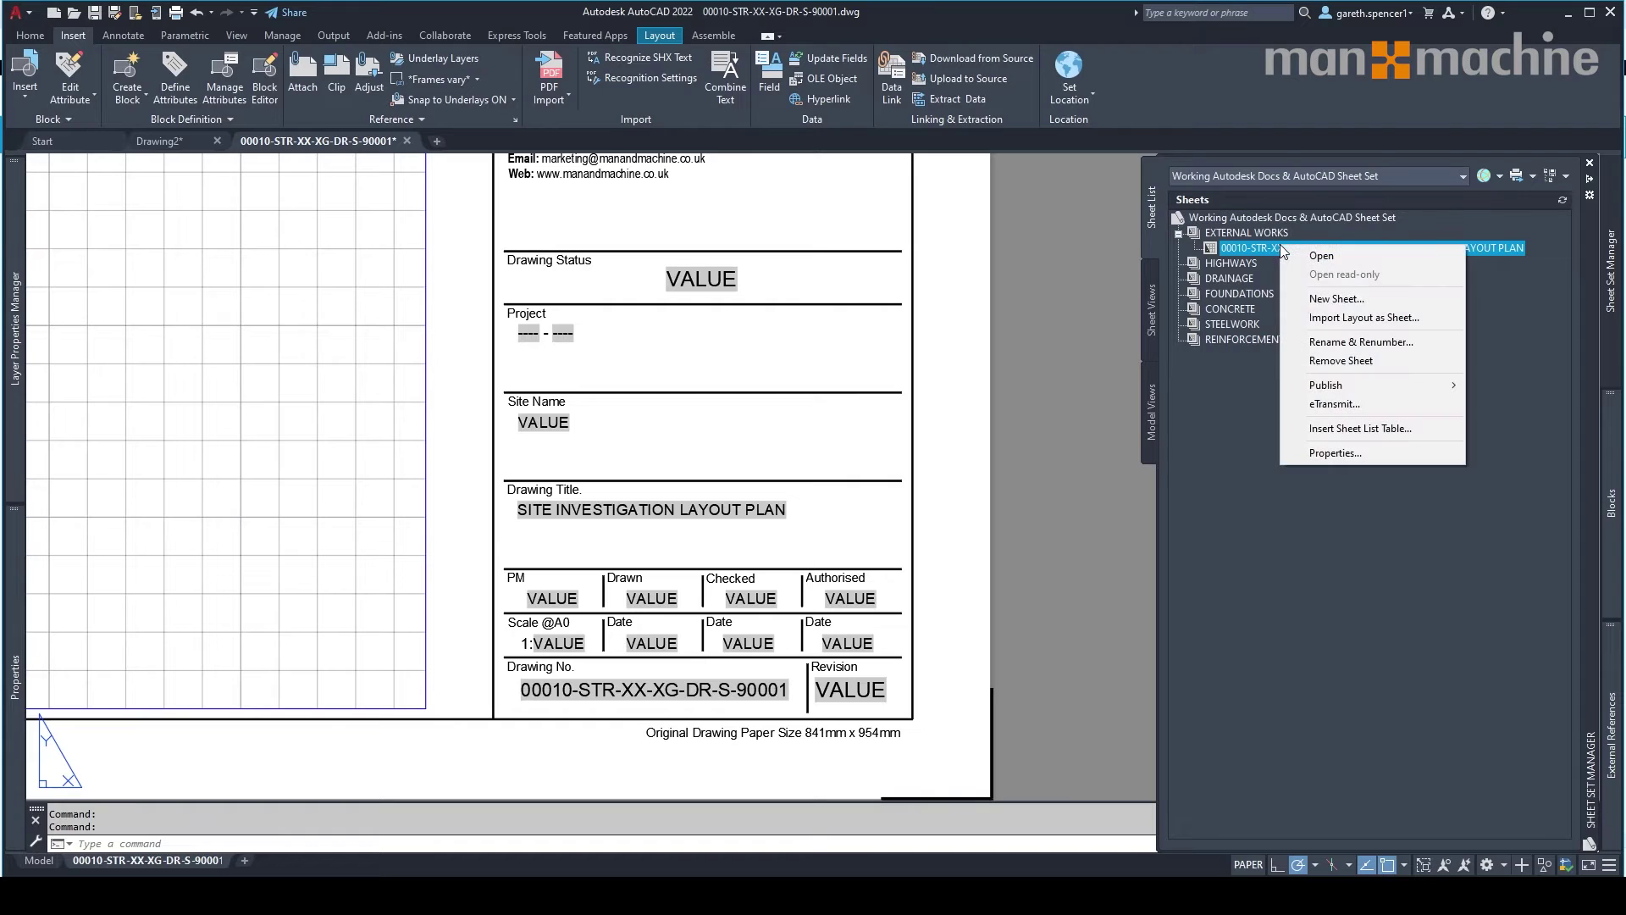
pyautogui.click(1323, 454)
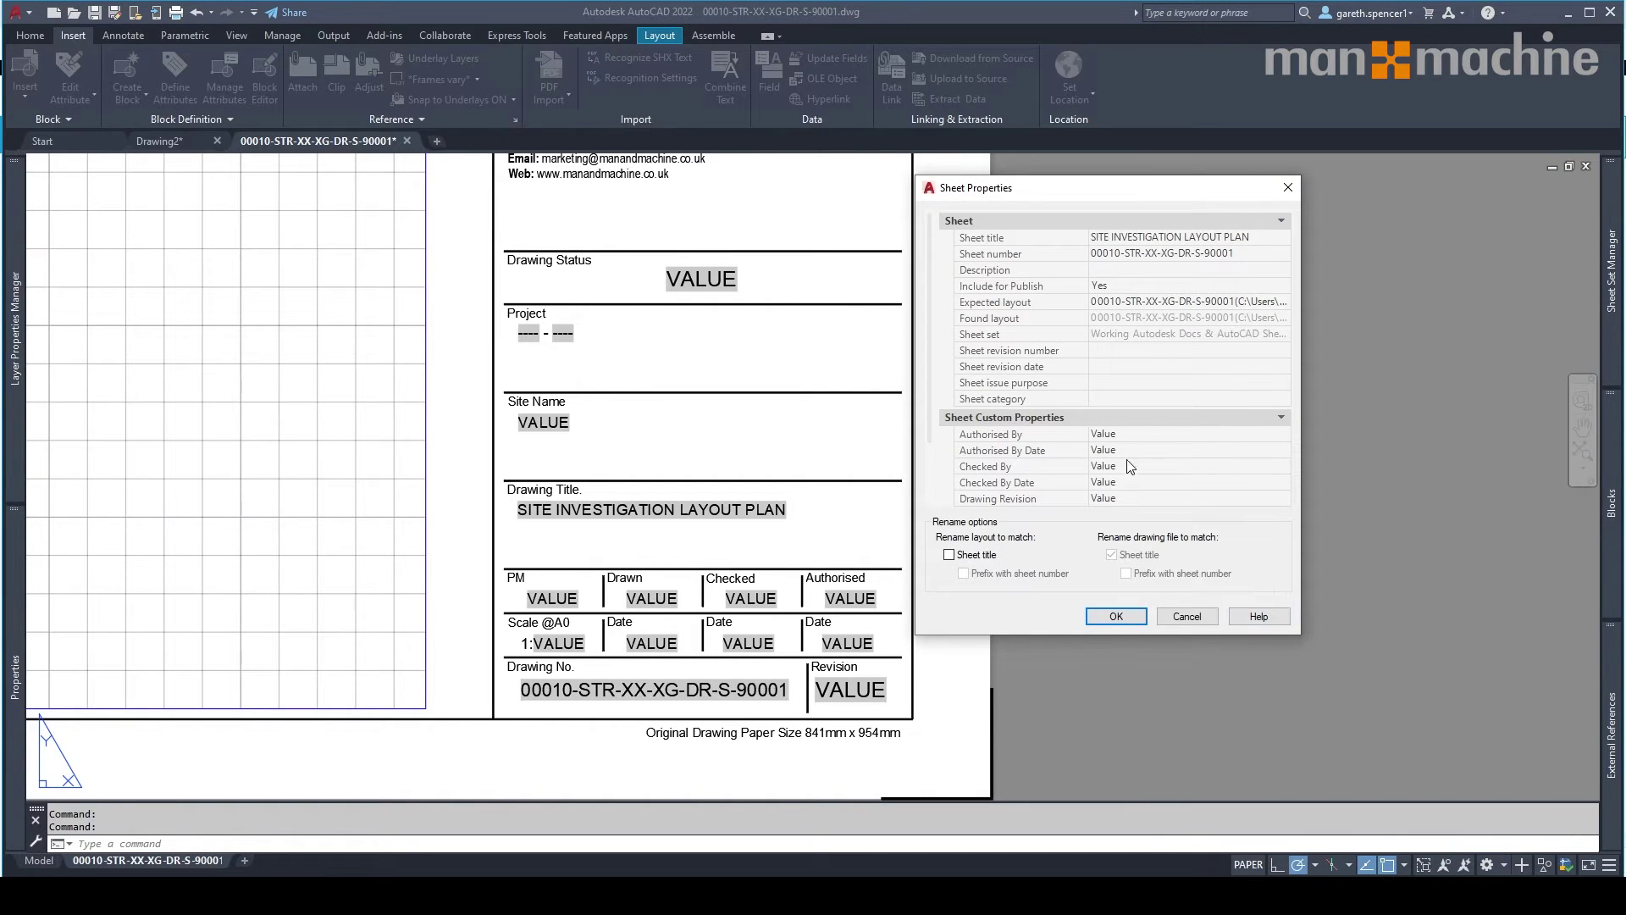
# Fill in the sheet's drawing scale and revision P01, edit the status, and apply the changes.
pyautogui.click(1139, 435)
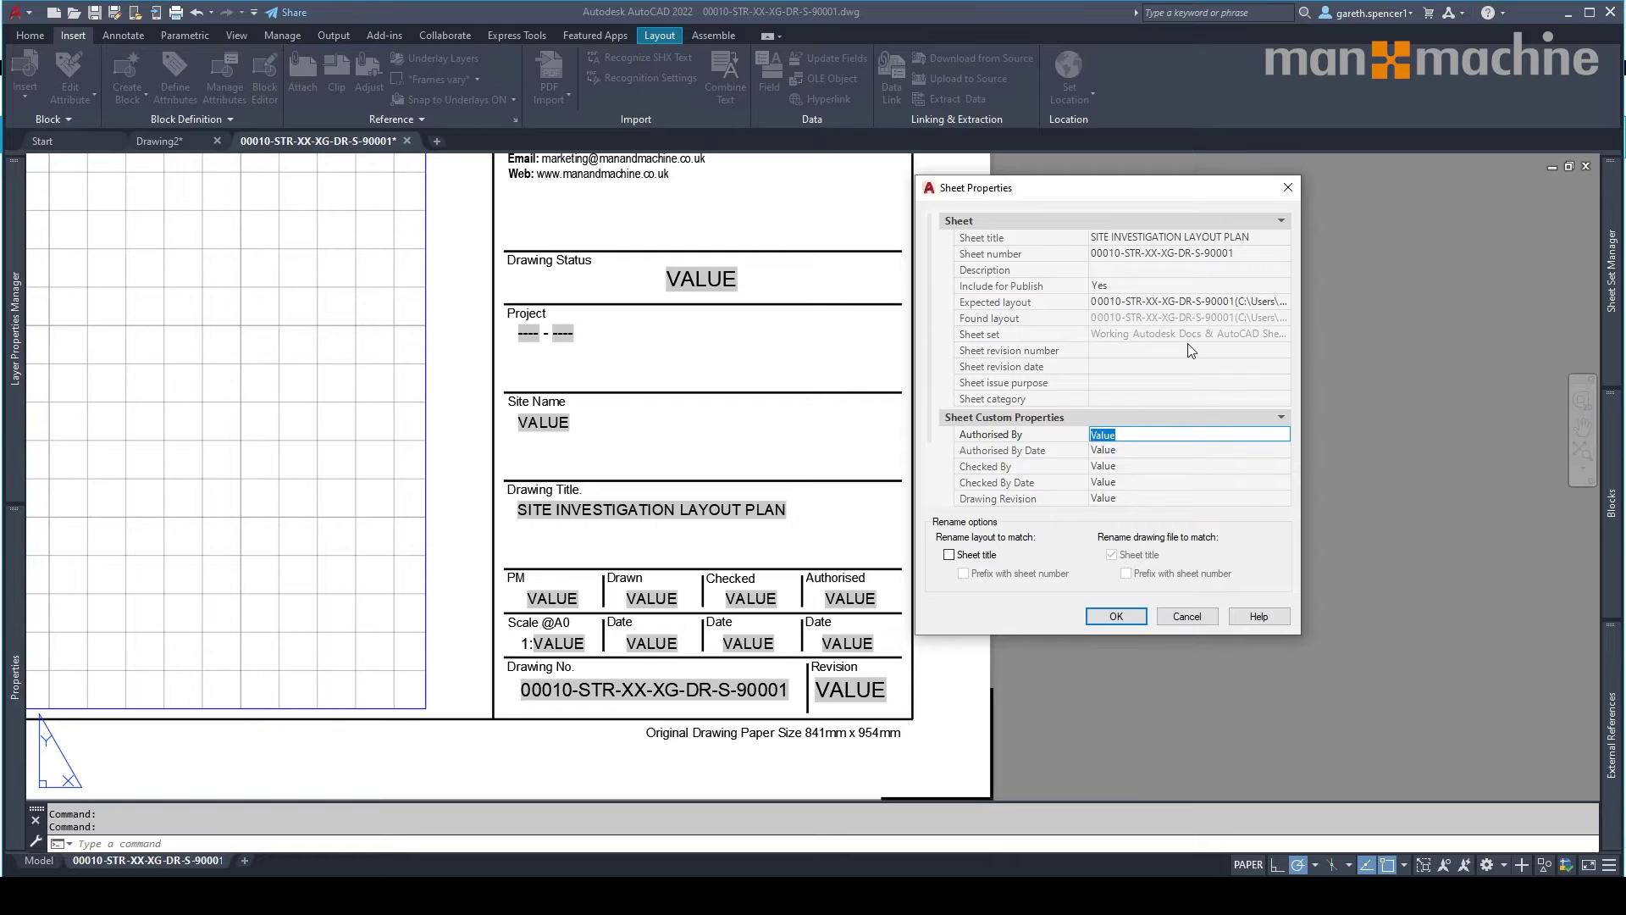
pyautogui.scroll(-2, 1191, 349)
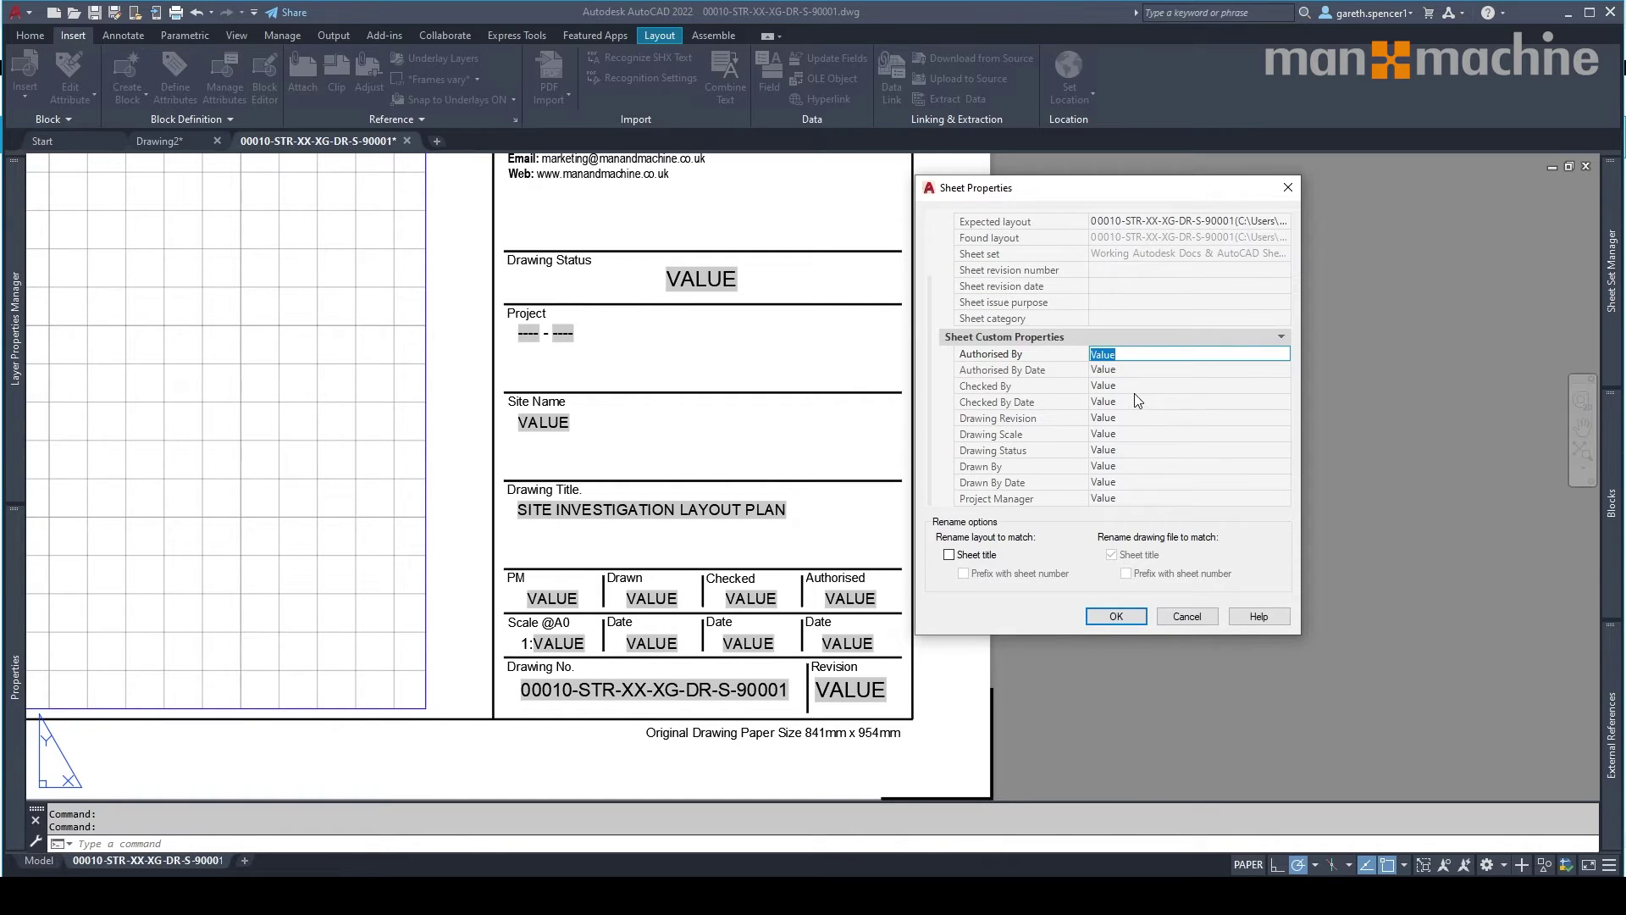
pyautogui.click(1131, 436)
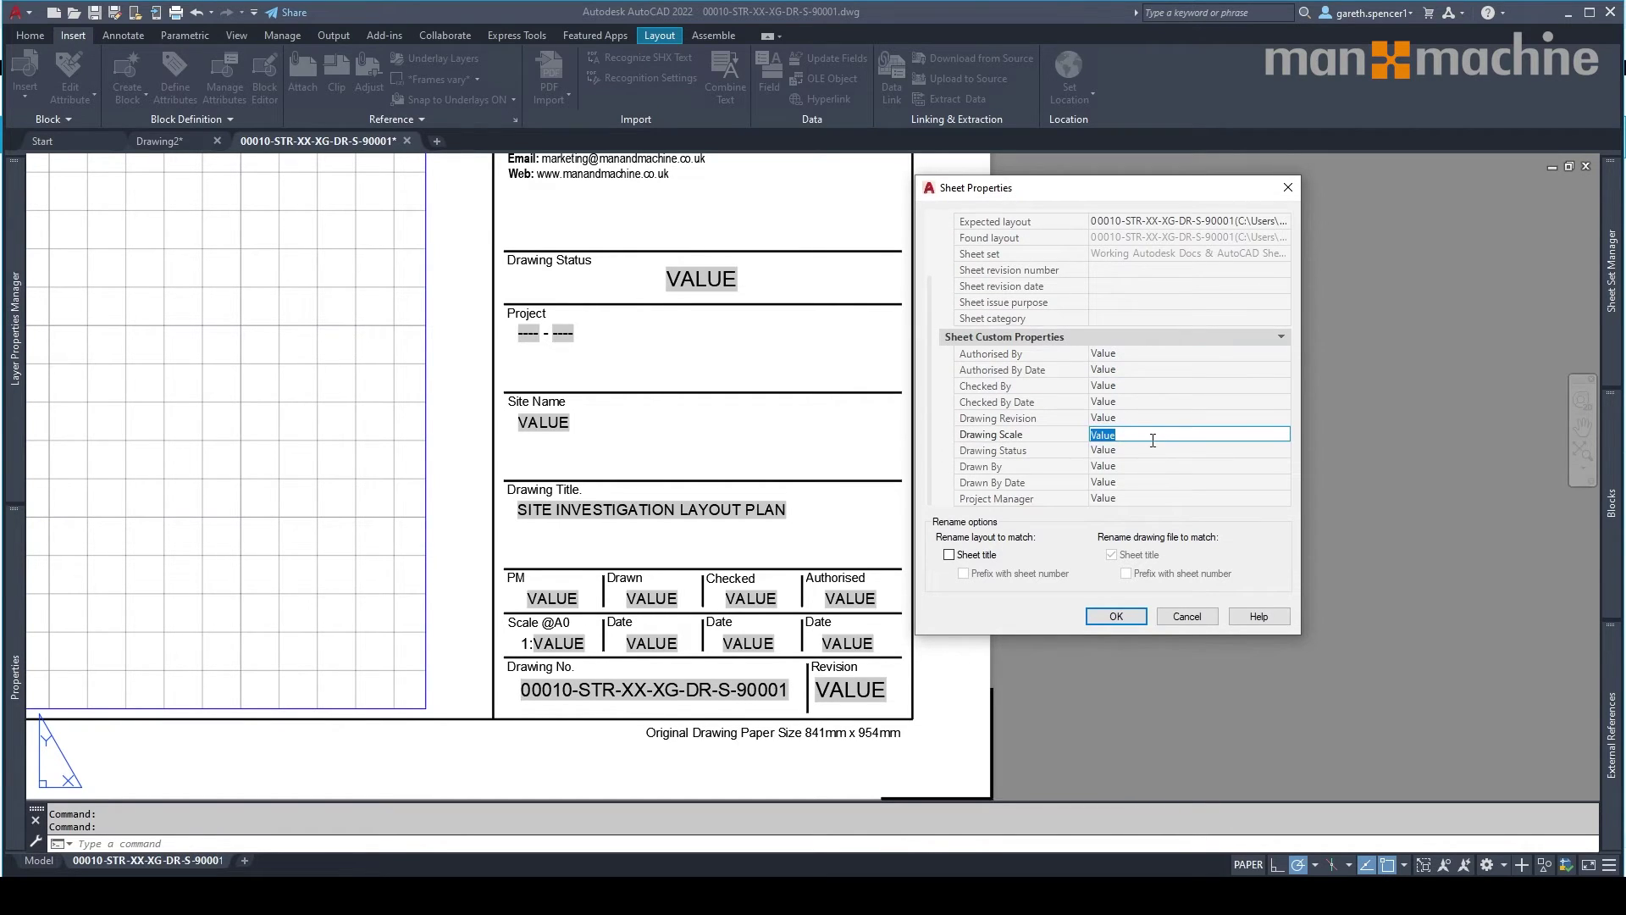
pyautogui.write('100')
pyautogui.click(1166, 418)
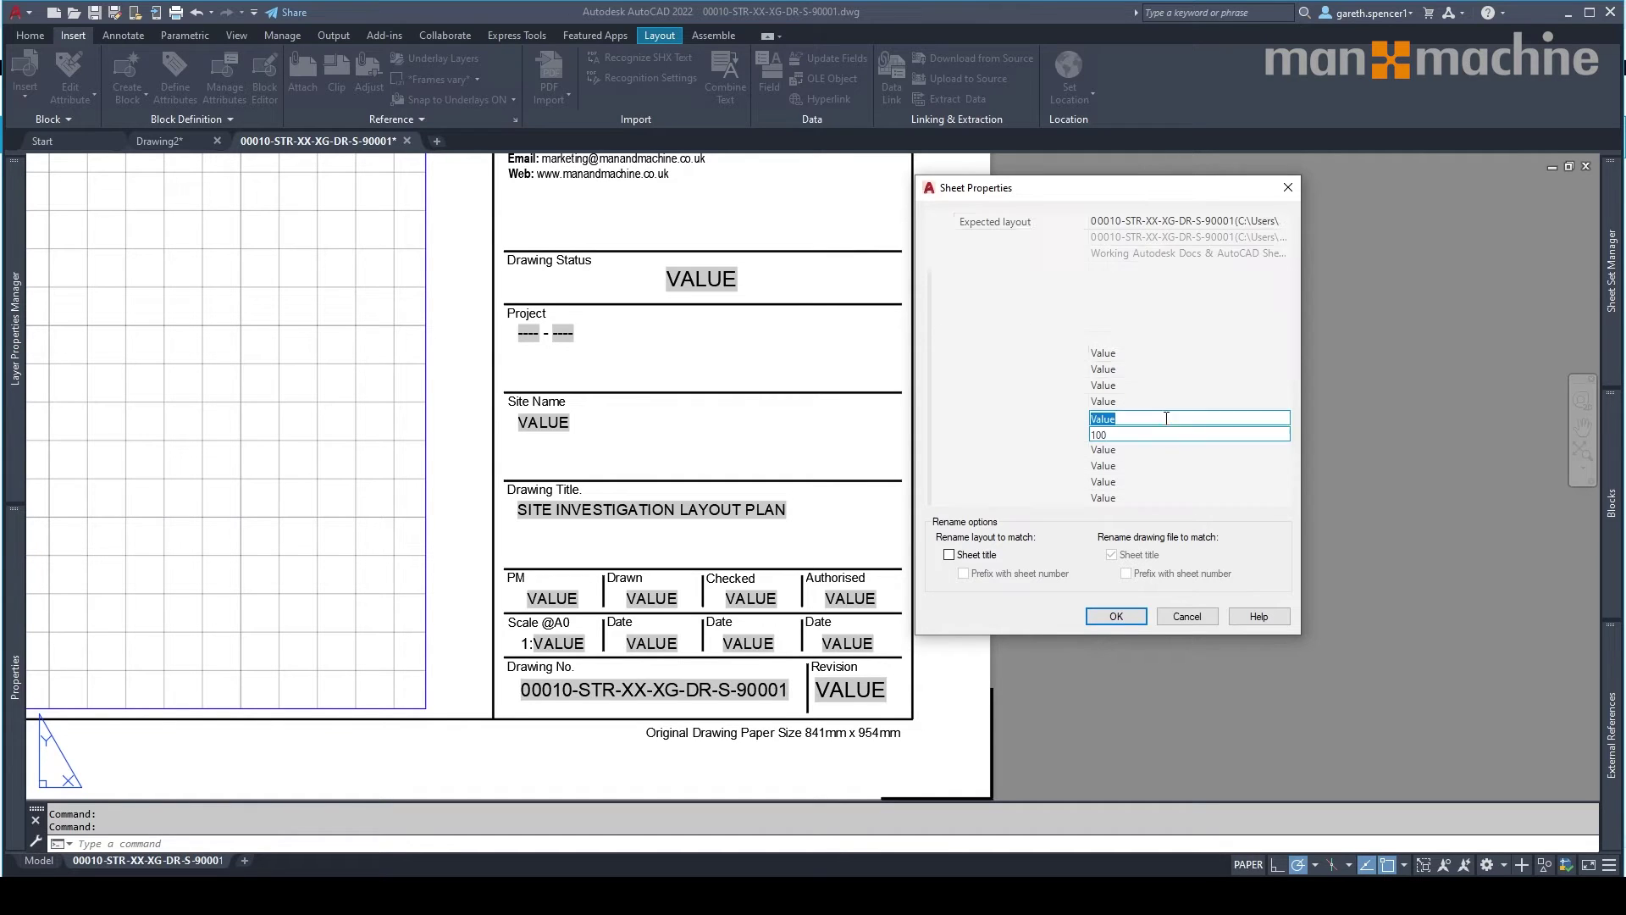
pyautogui.write('P01')
pyautogui.click(1141, 450)
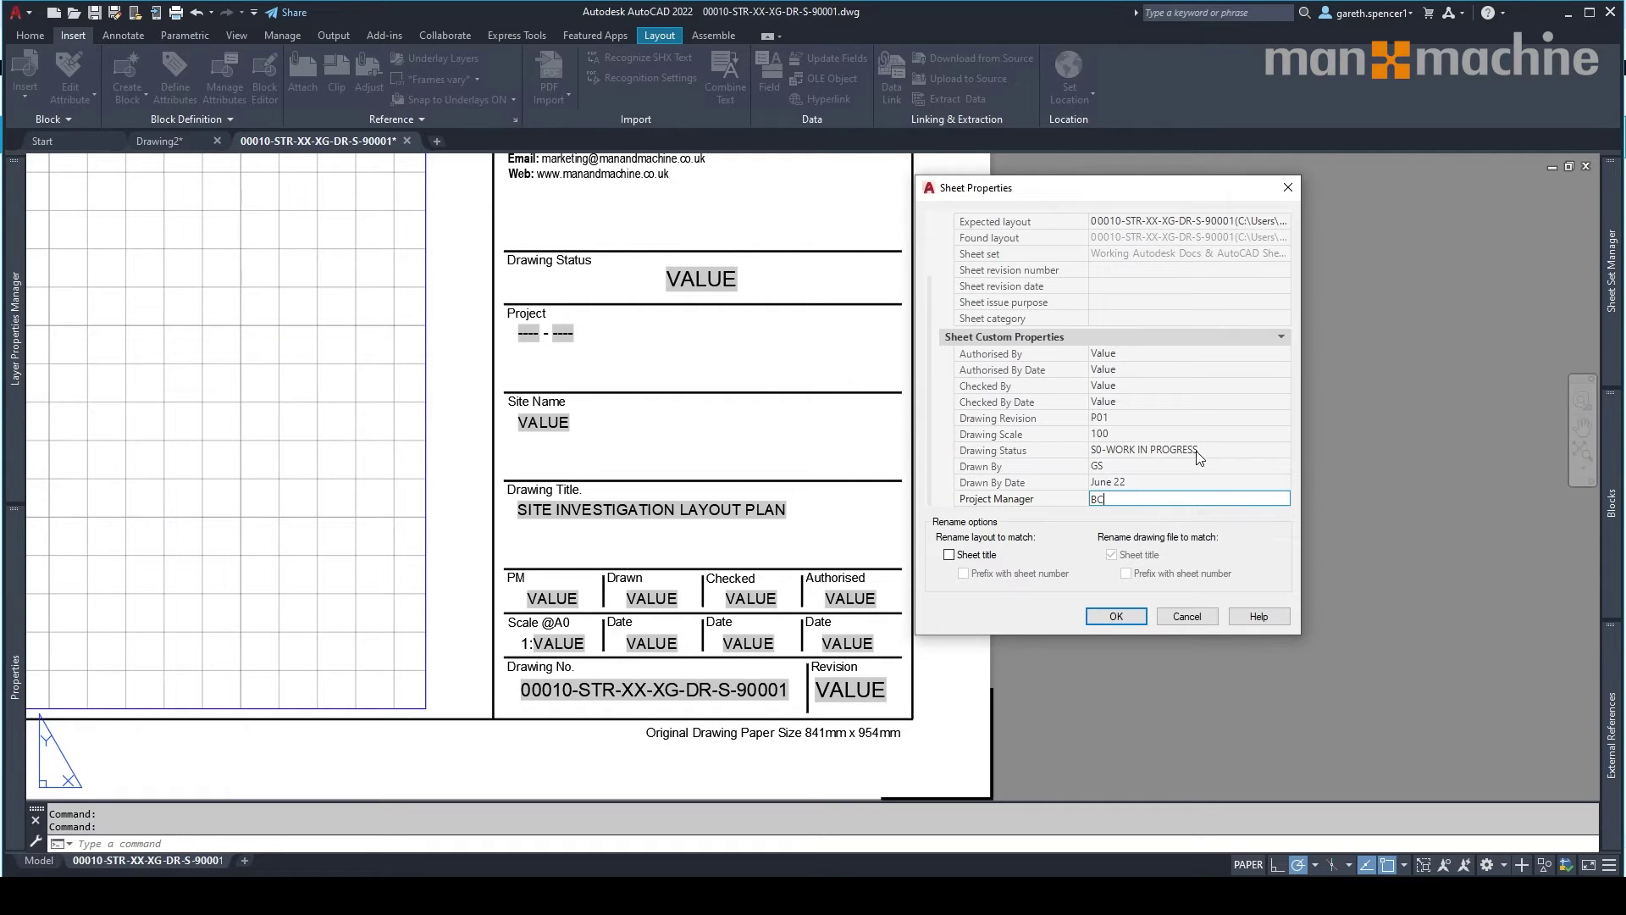
pyautogui.scroll(2, 1197, 450)
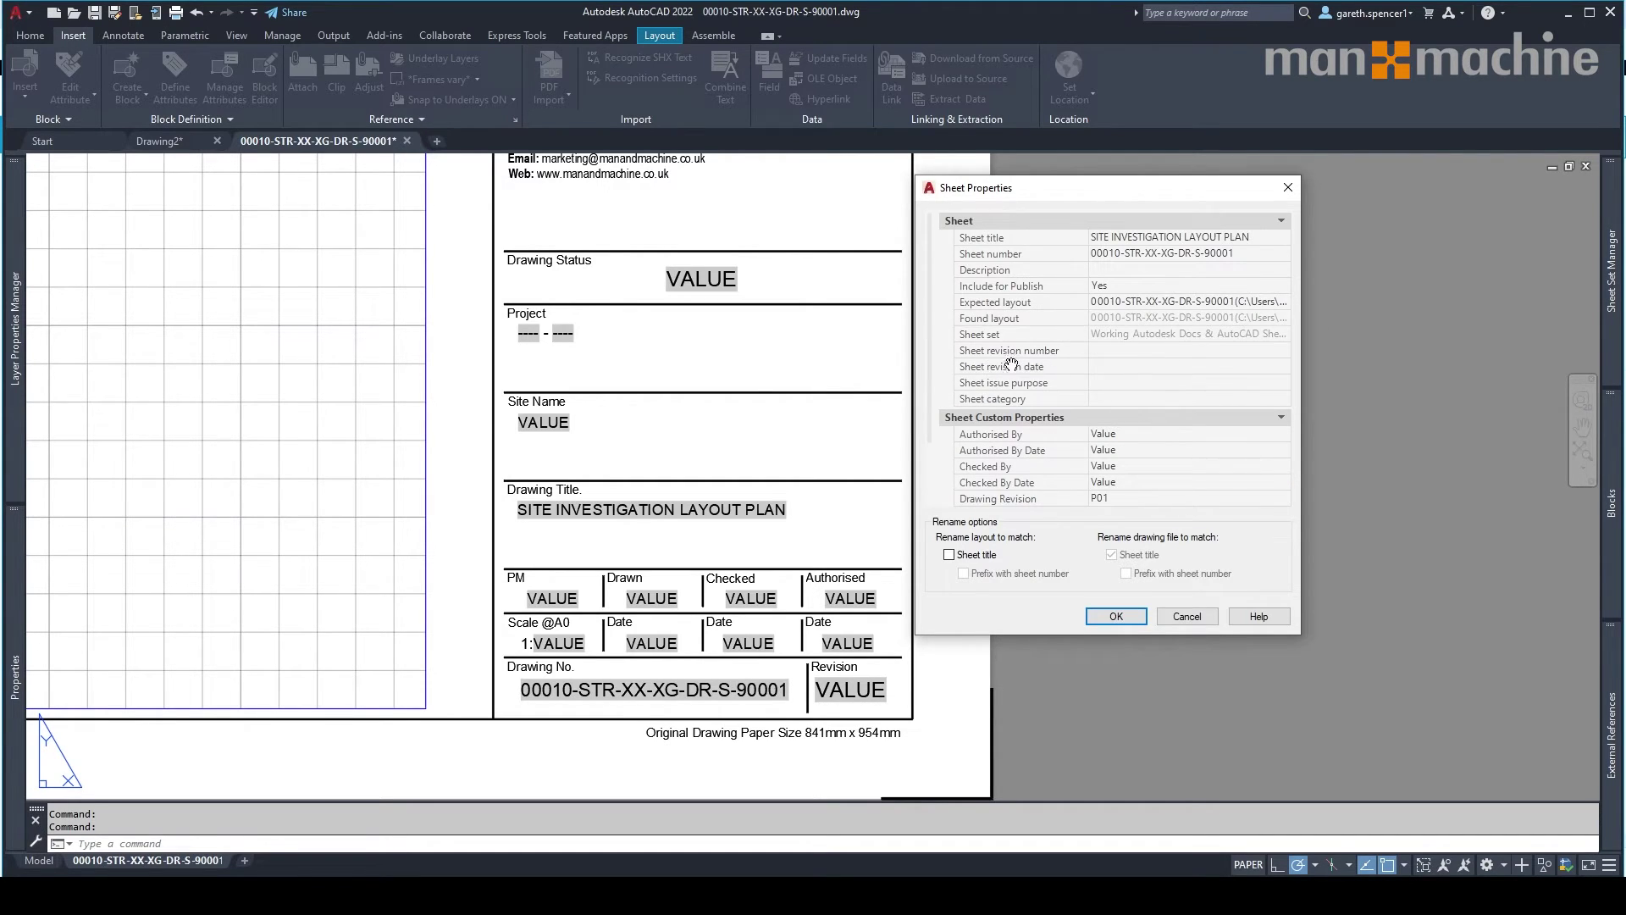
pyautogui.scroll(-2, 1169, 370)
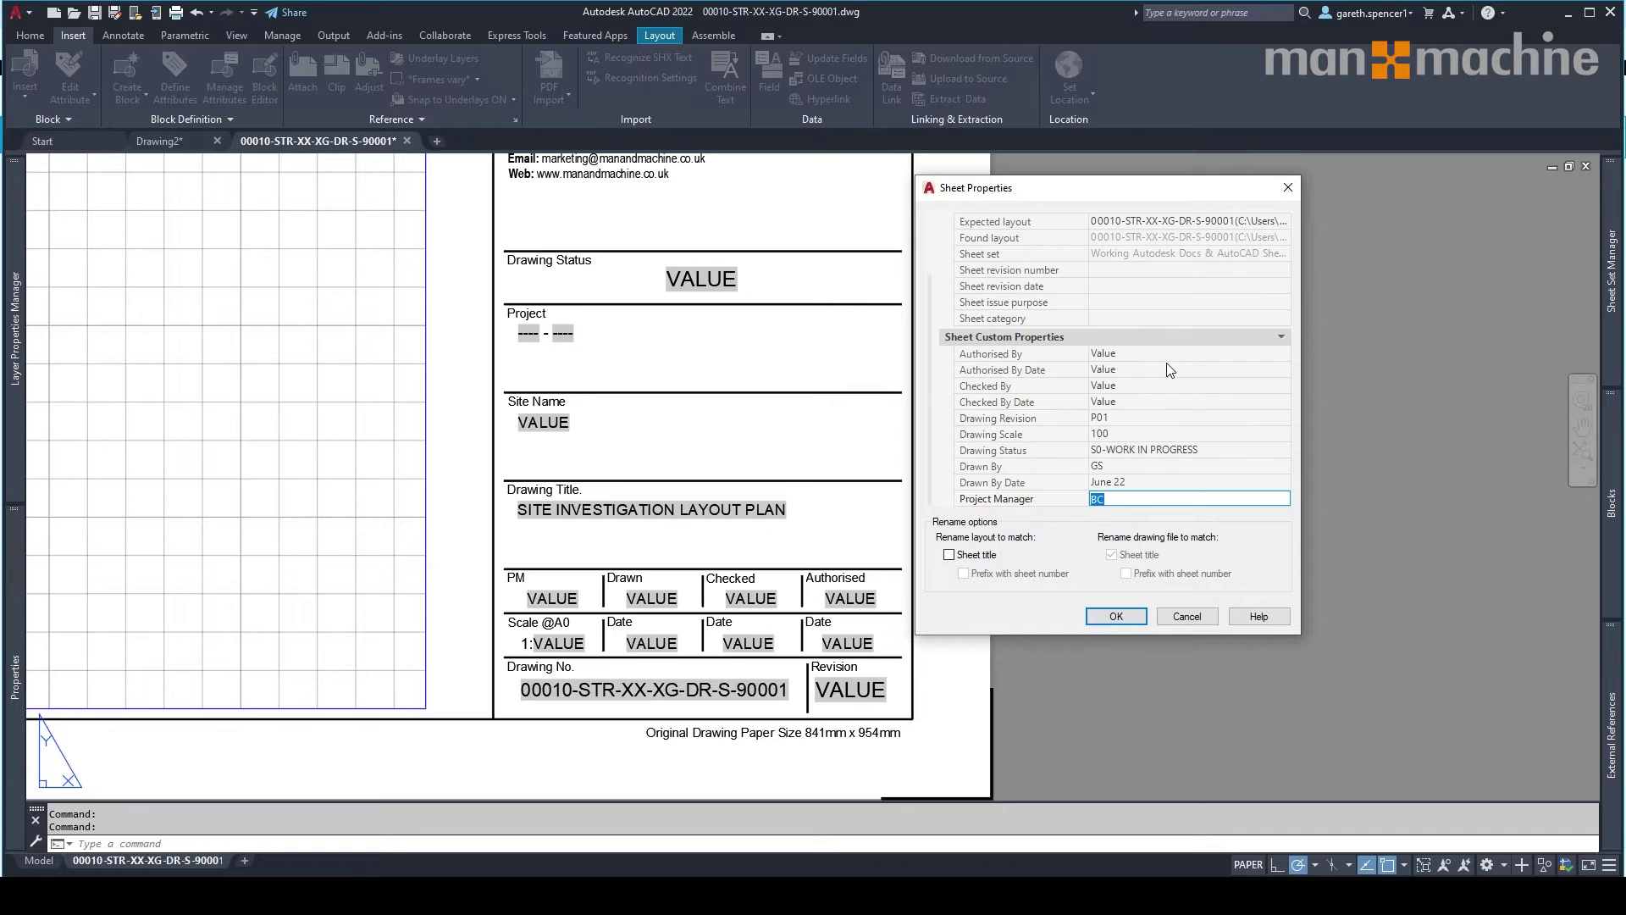
pyautogui.scroll(2, 1169, 370)
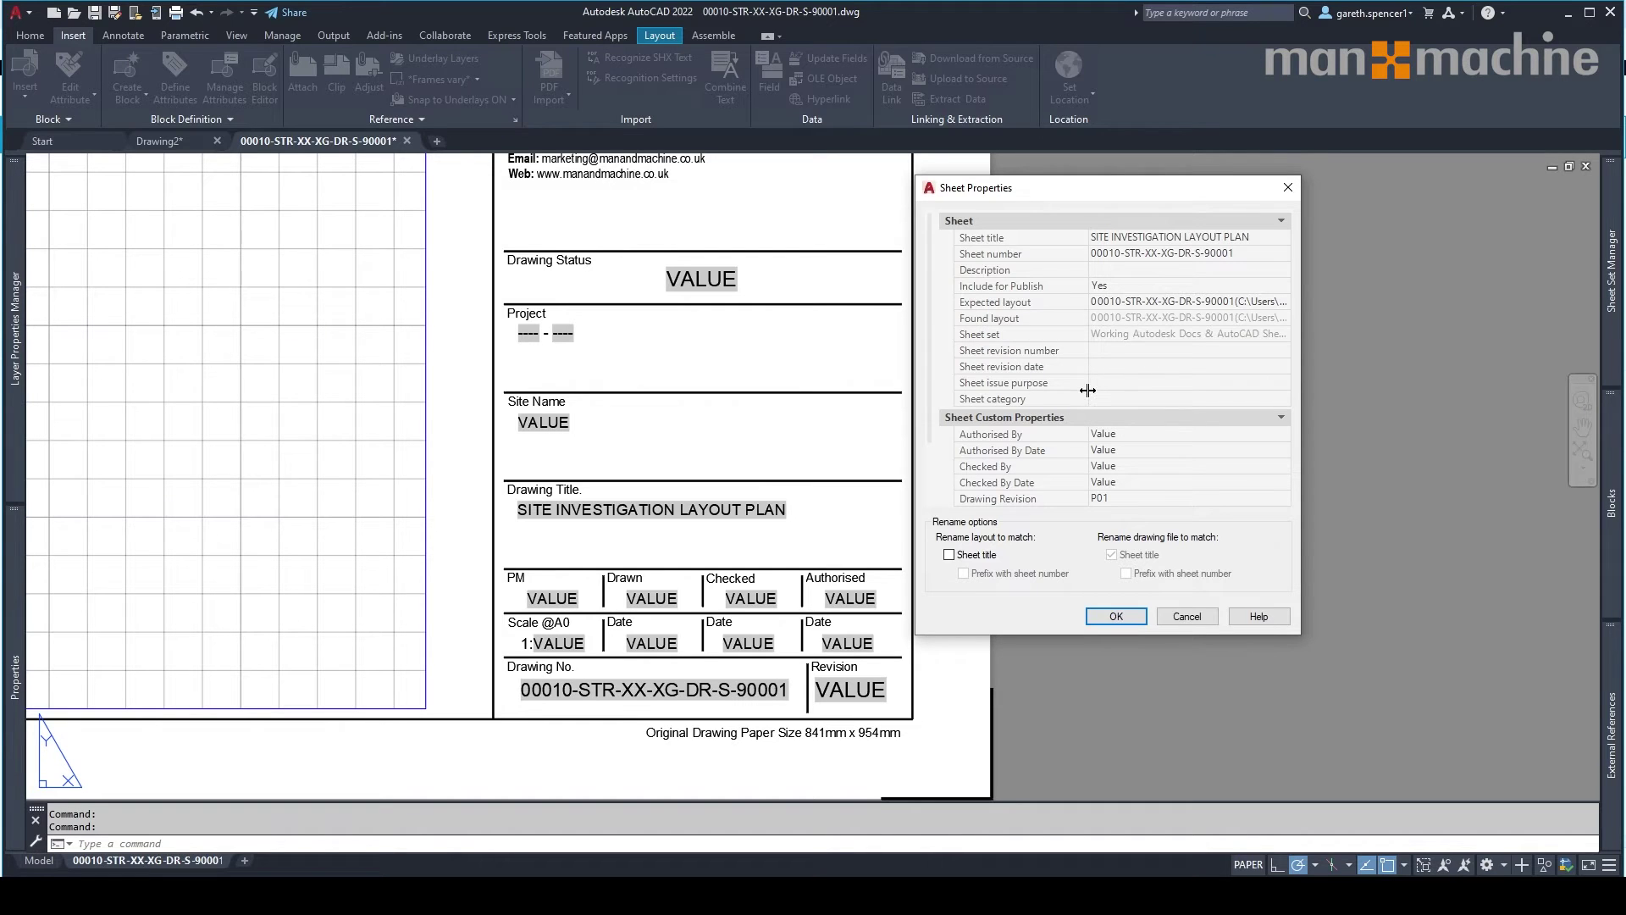
pyautogui.click(1125, 617)
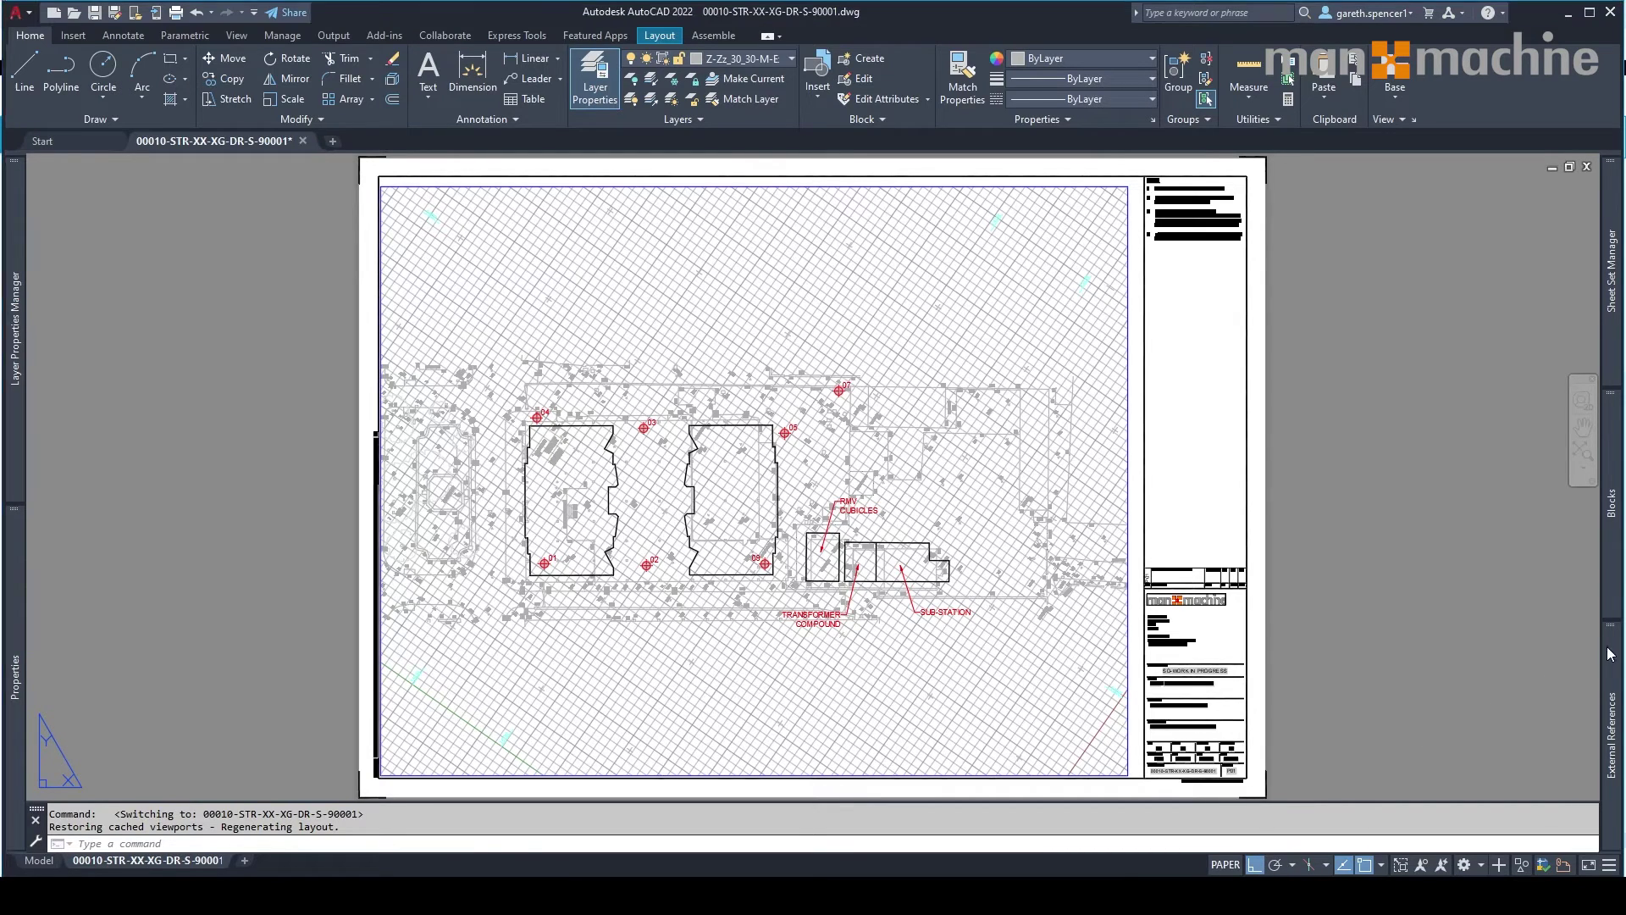
# Select the survey reference in External References to view its details.
pyautogui.moveTo(1608, 654)
pyautogui.click(1457, 260)
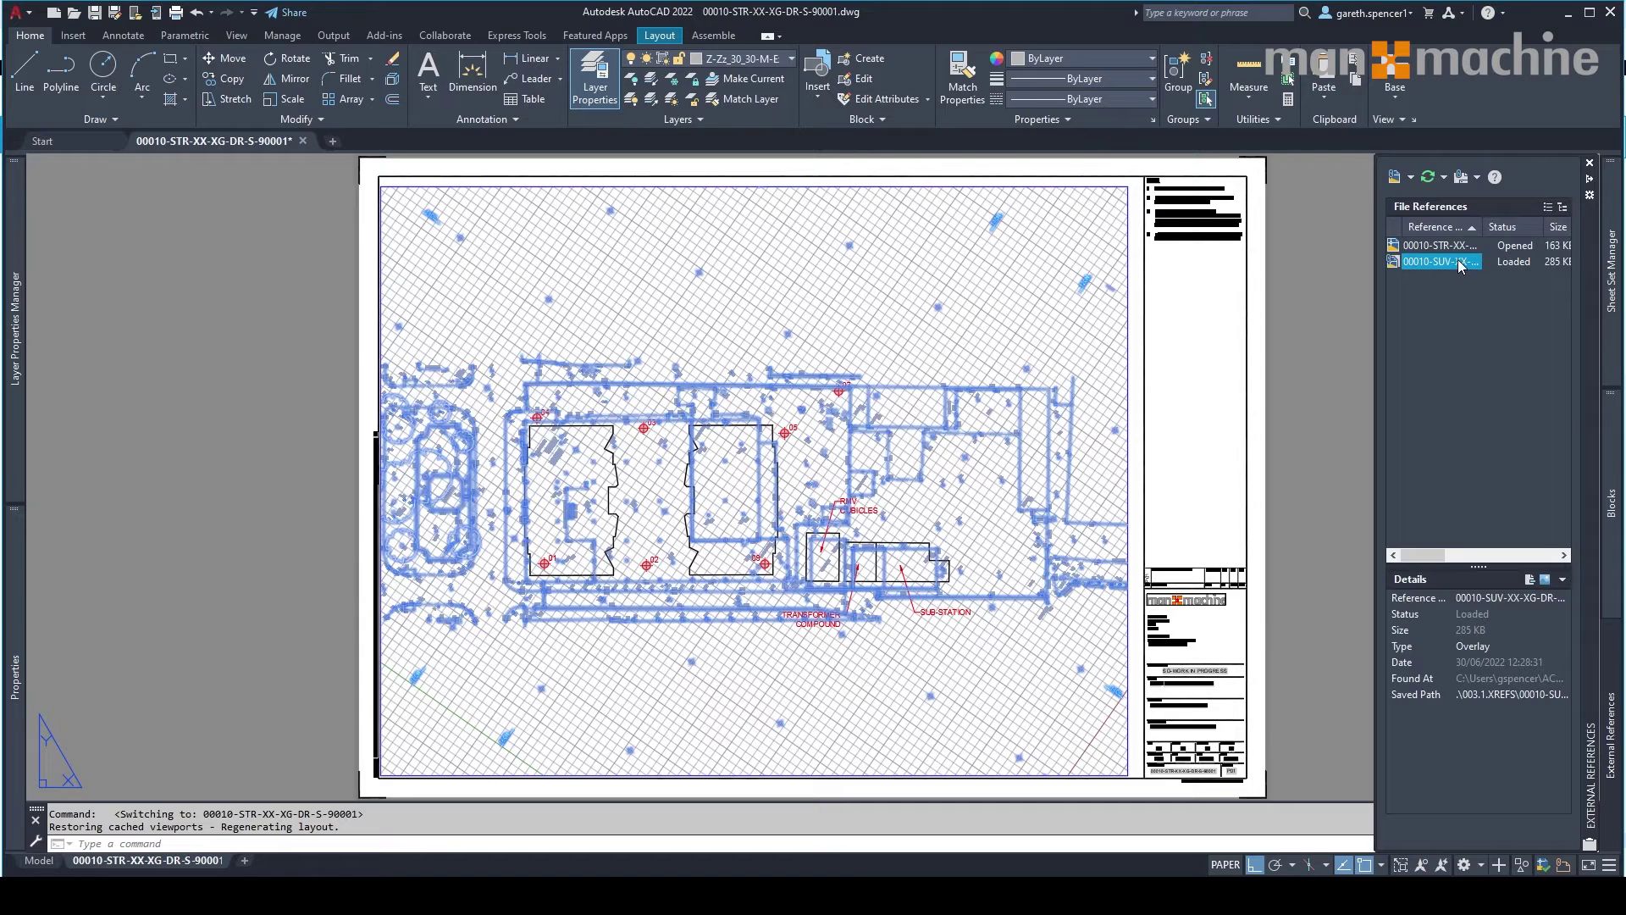
pyautogui.rightClick(1455, 314)
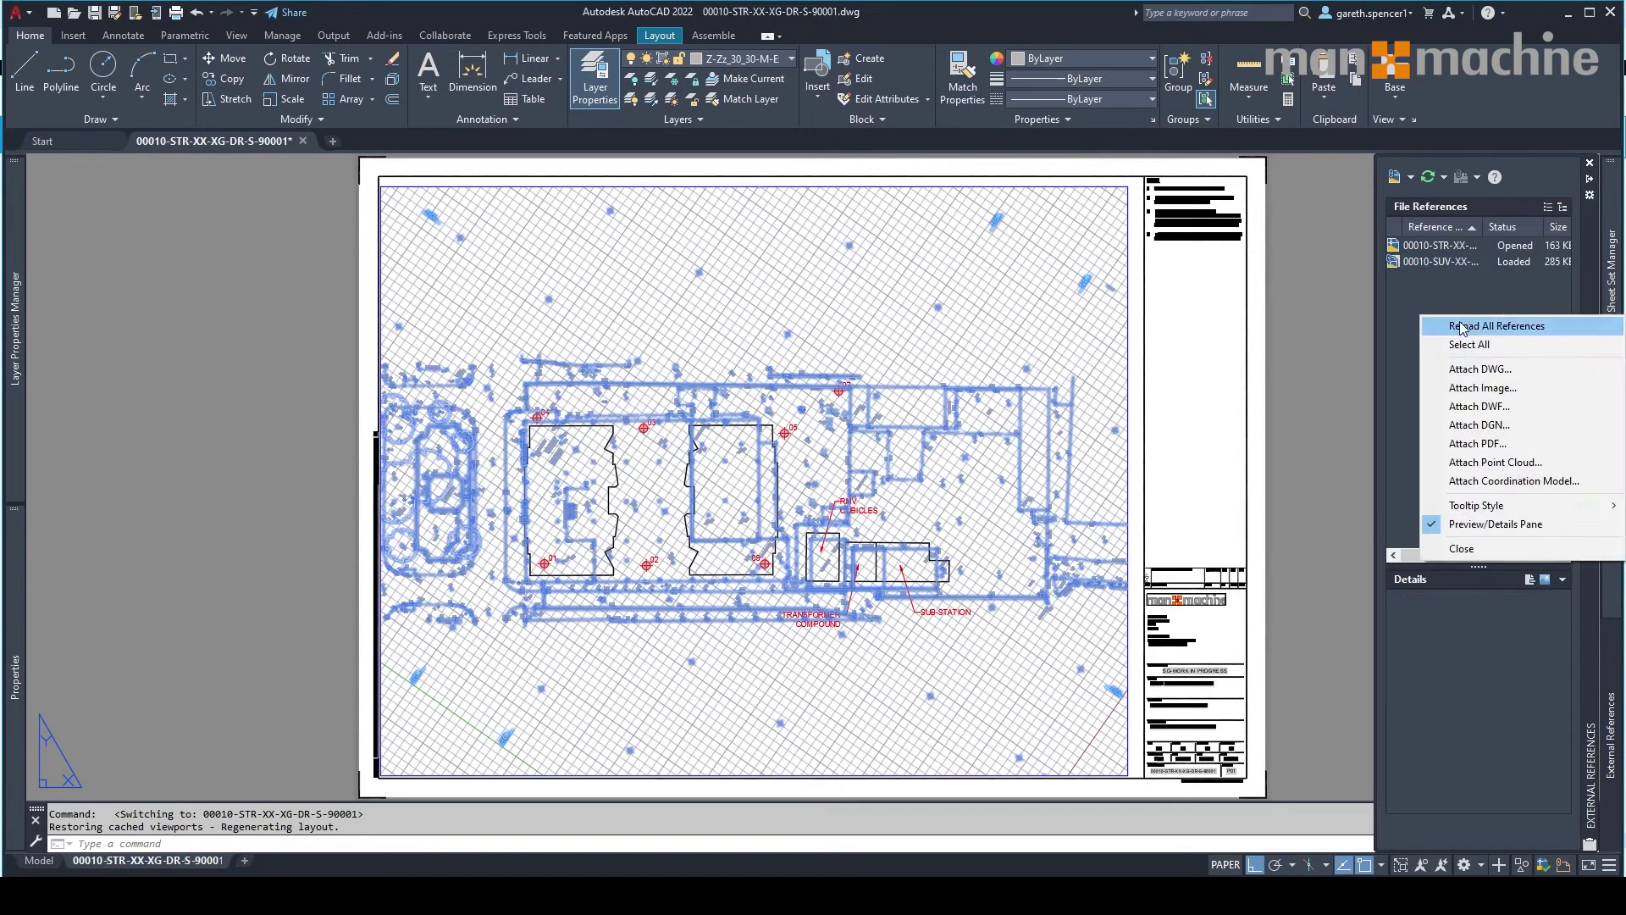
# Browse to the 003.1.XREFS folder via Attach DWG, cancel, and go to the Start screen.
pyautogui.click(1480, 370)
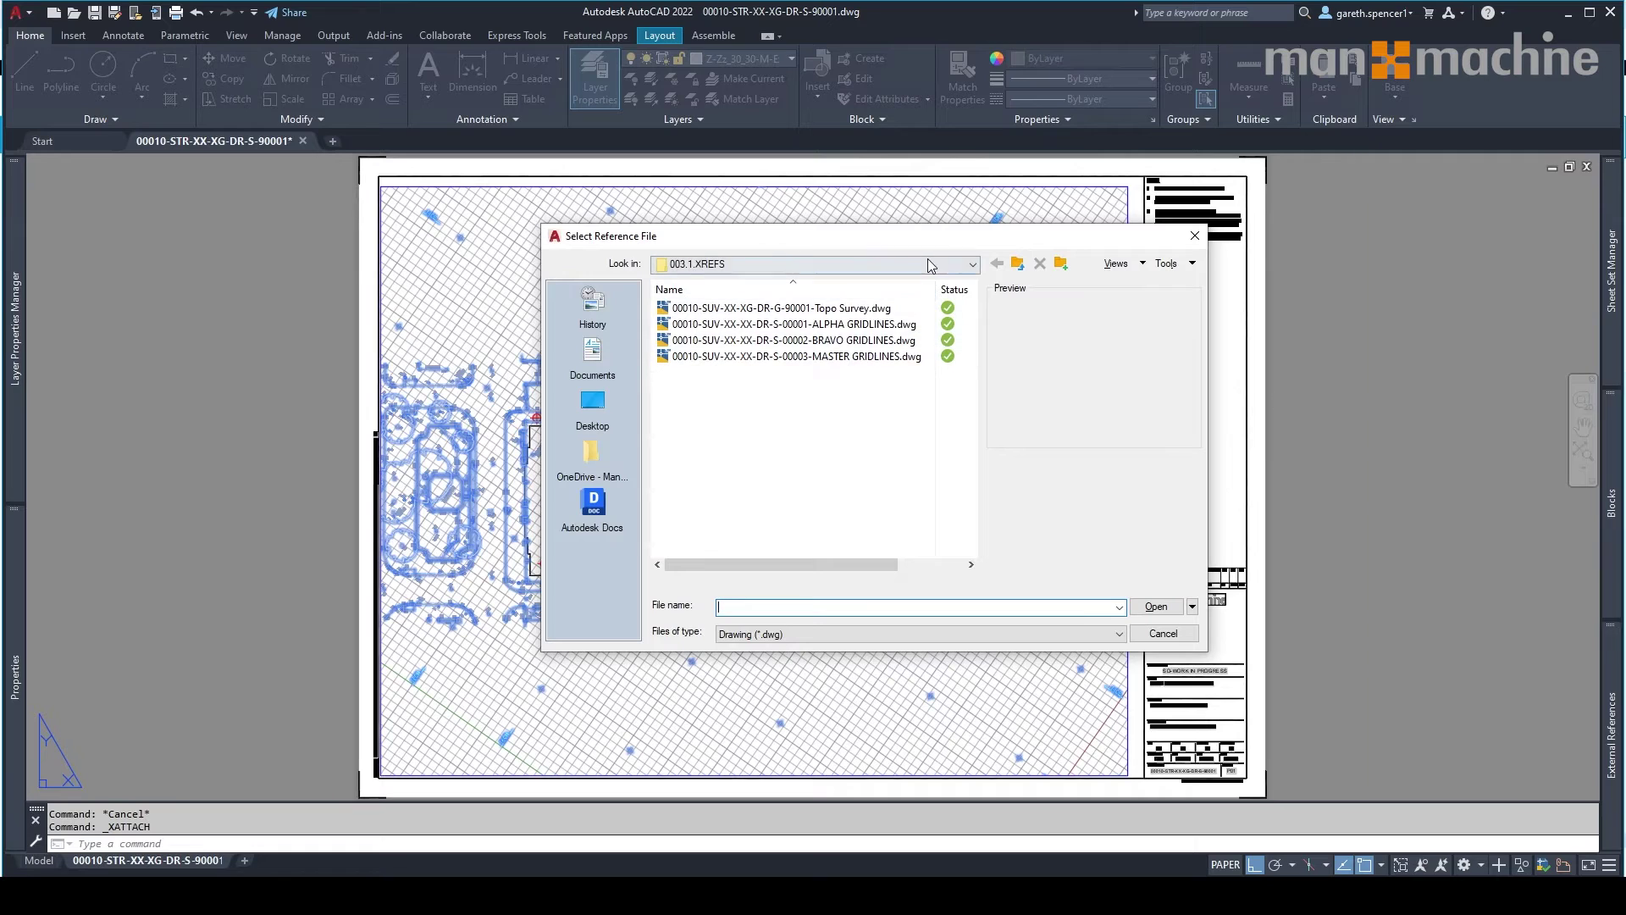
pyautogui.click(937, 264)
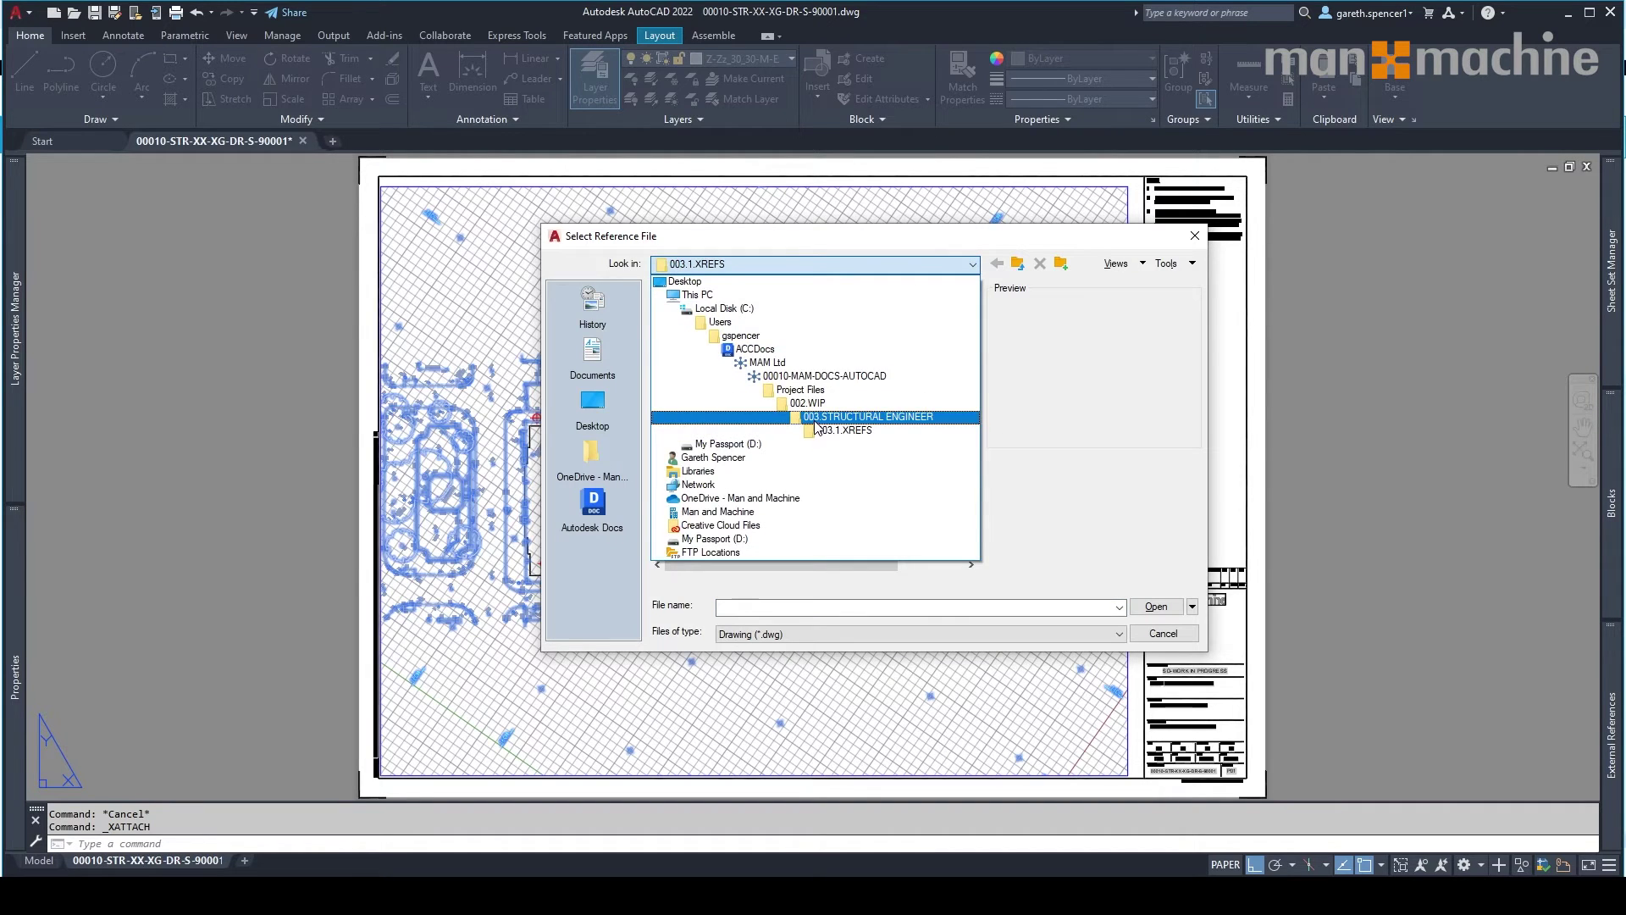
pyautogui.click(855, 417)
pyautogui.doubleClick(847, 309)
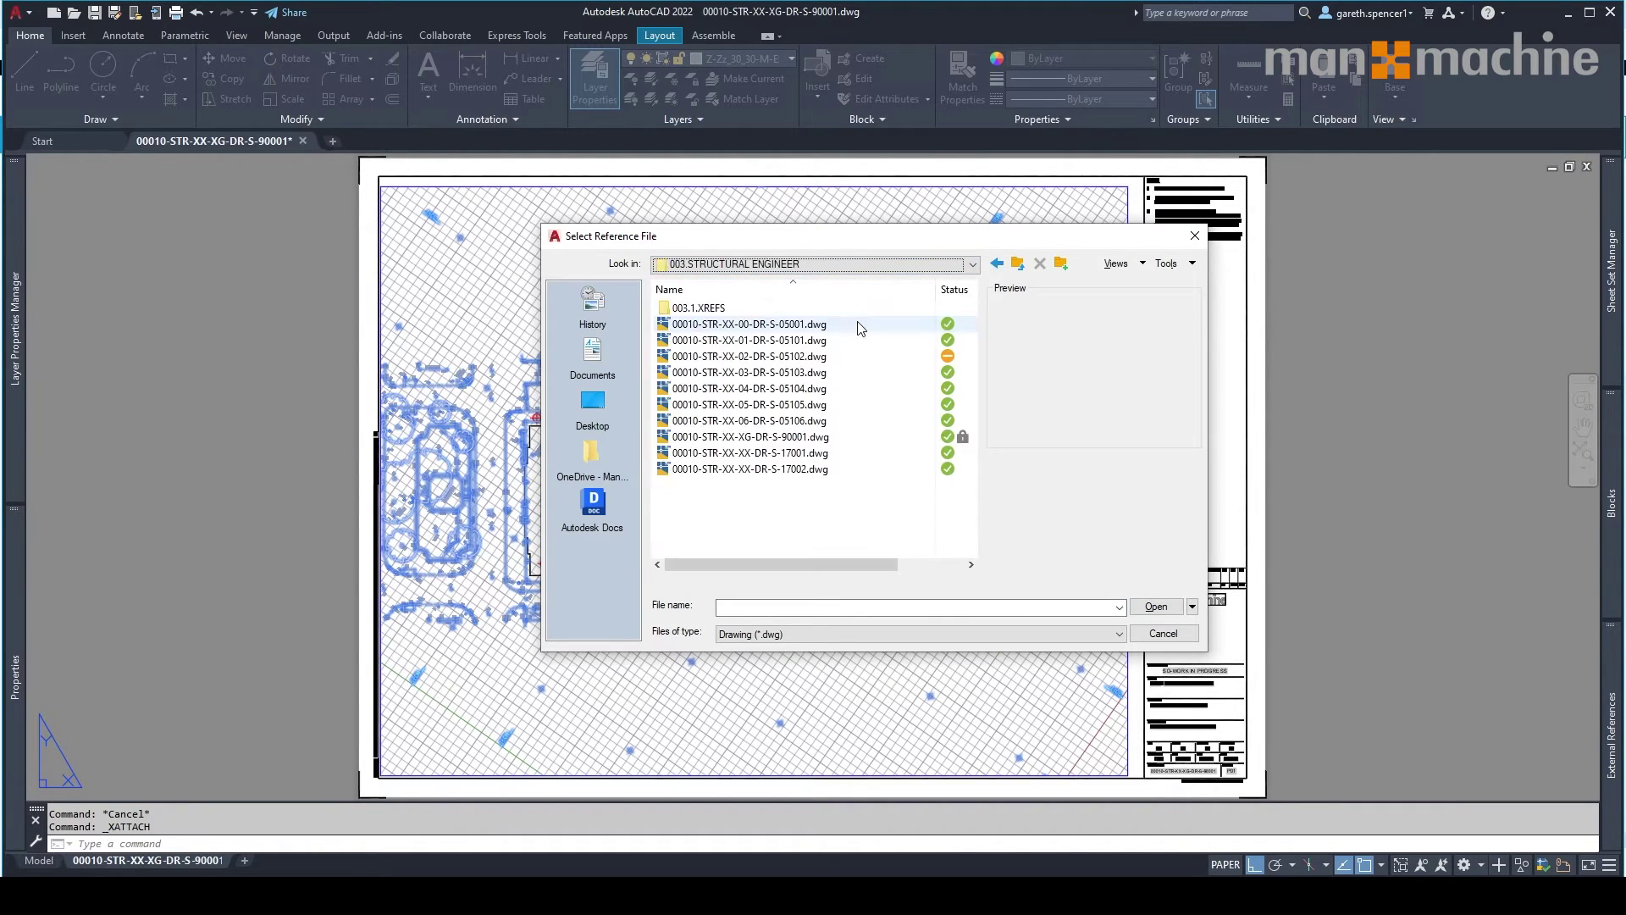
pyautogui.doubleClick(702, 308)
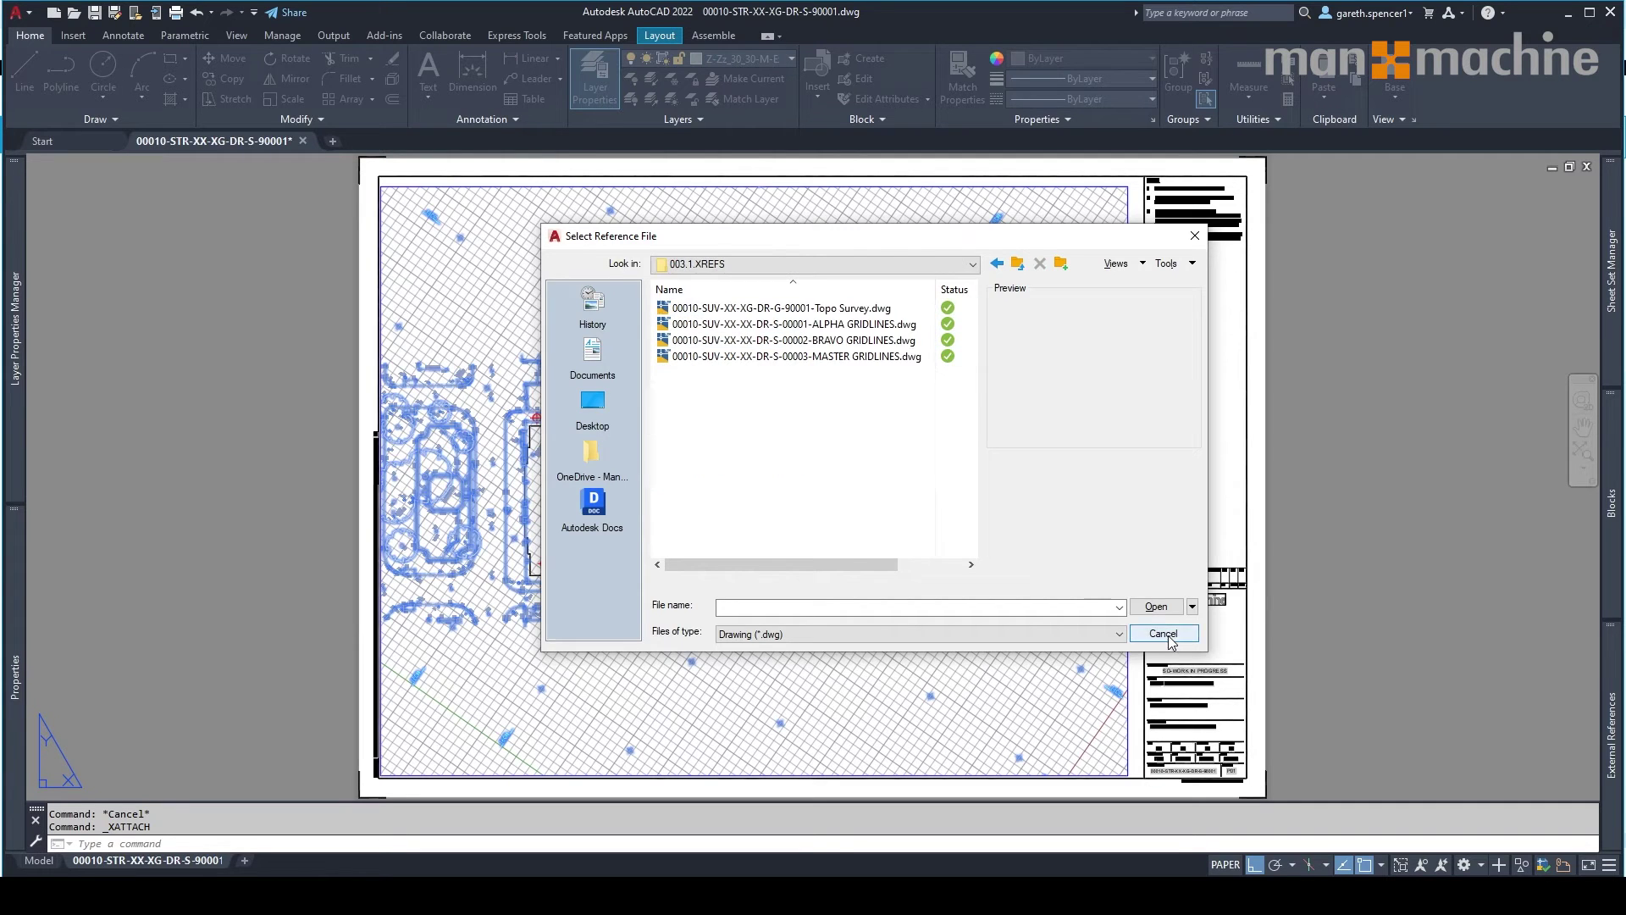
pyautogui.click(1163, 633)
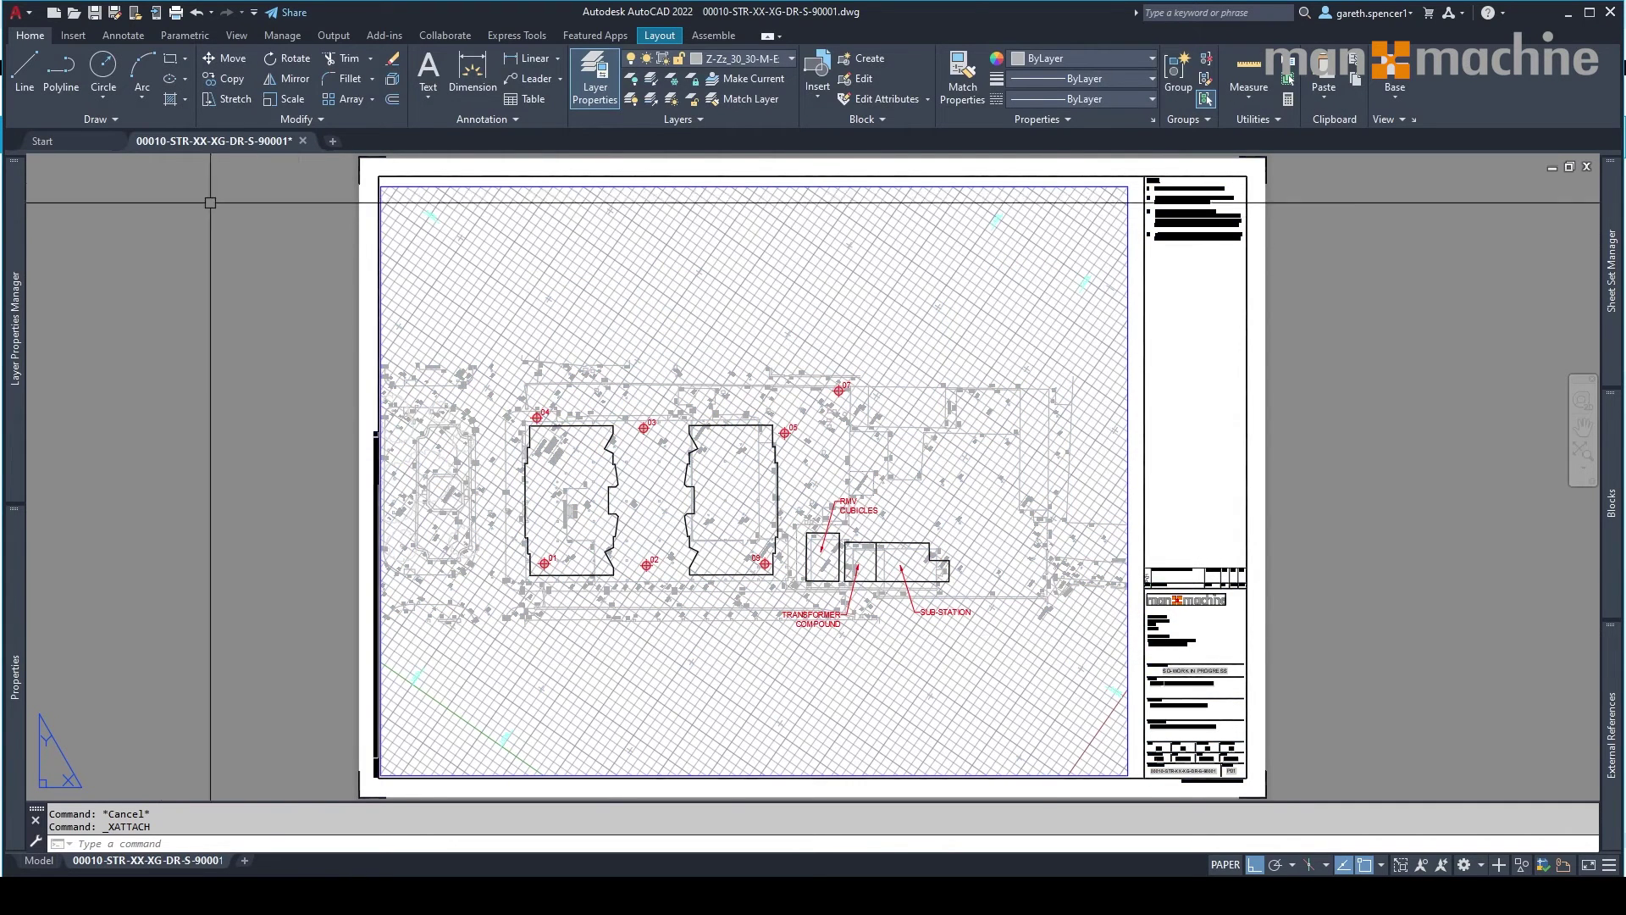
pyautogui.moveTo(1609, 279)
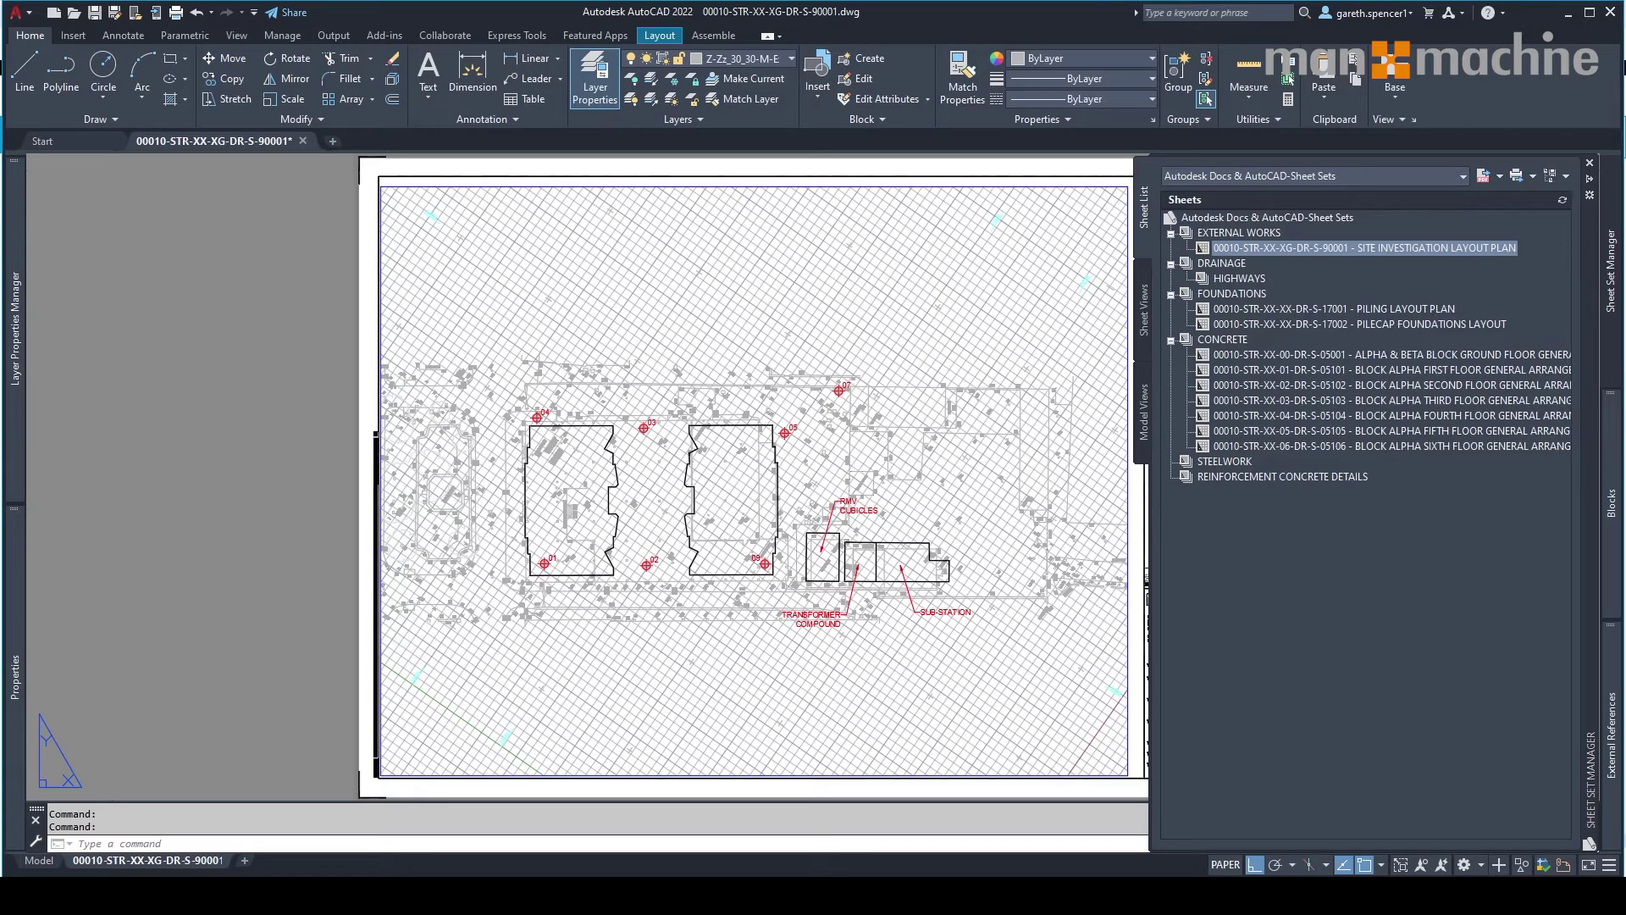
pyautogui.click(74, 144)
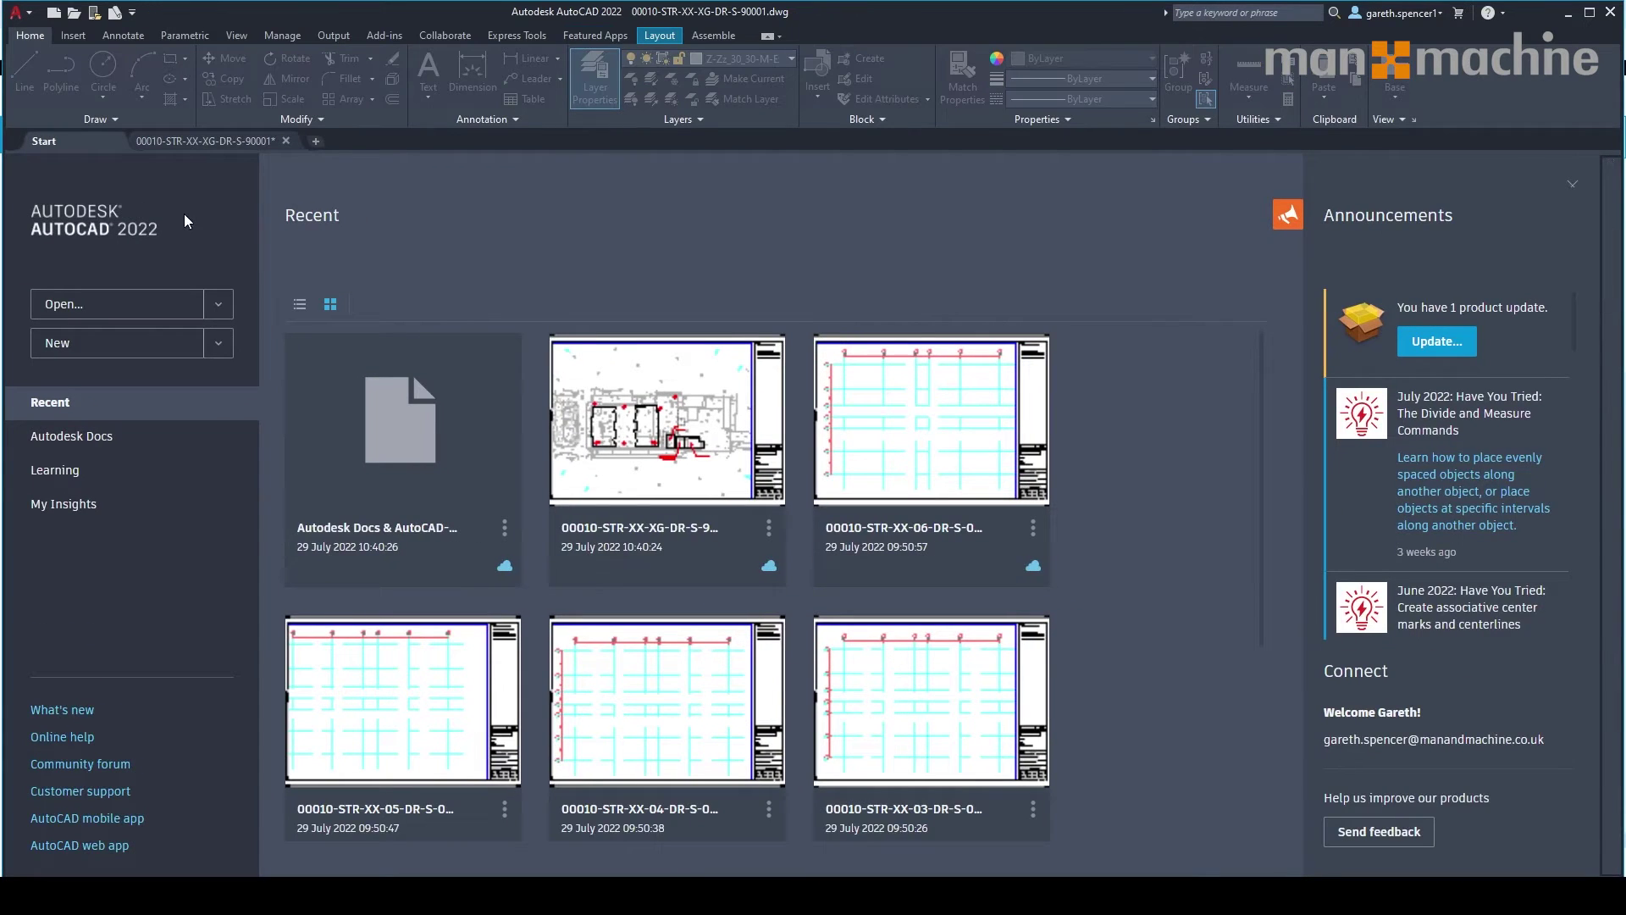
# From the AutoCAD 2022 Start page, browse Autodesk Docs to the 003.STRUCTURAL ENGINEER folder's 12 items.
pyautogui.click(74, 444)
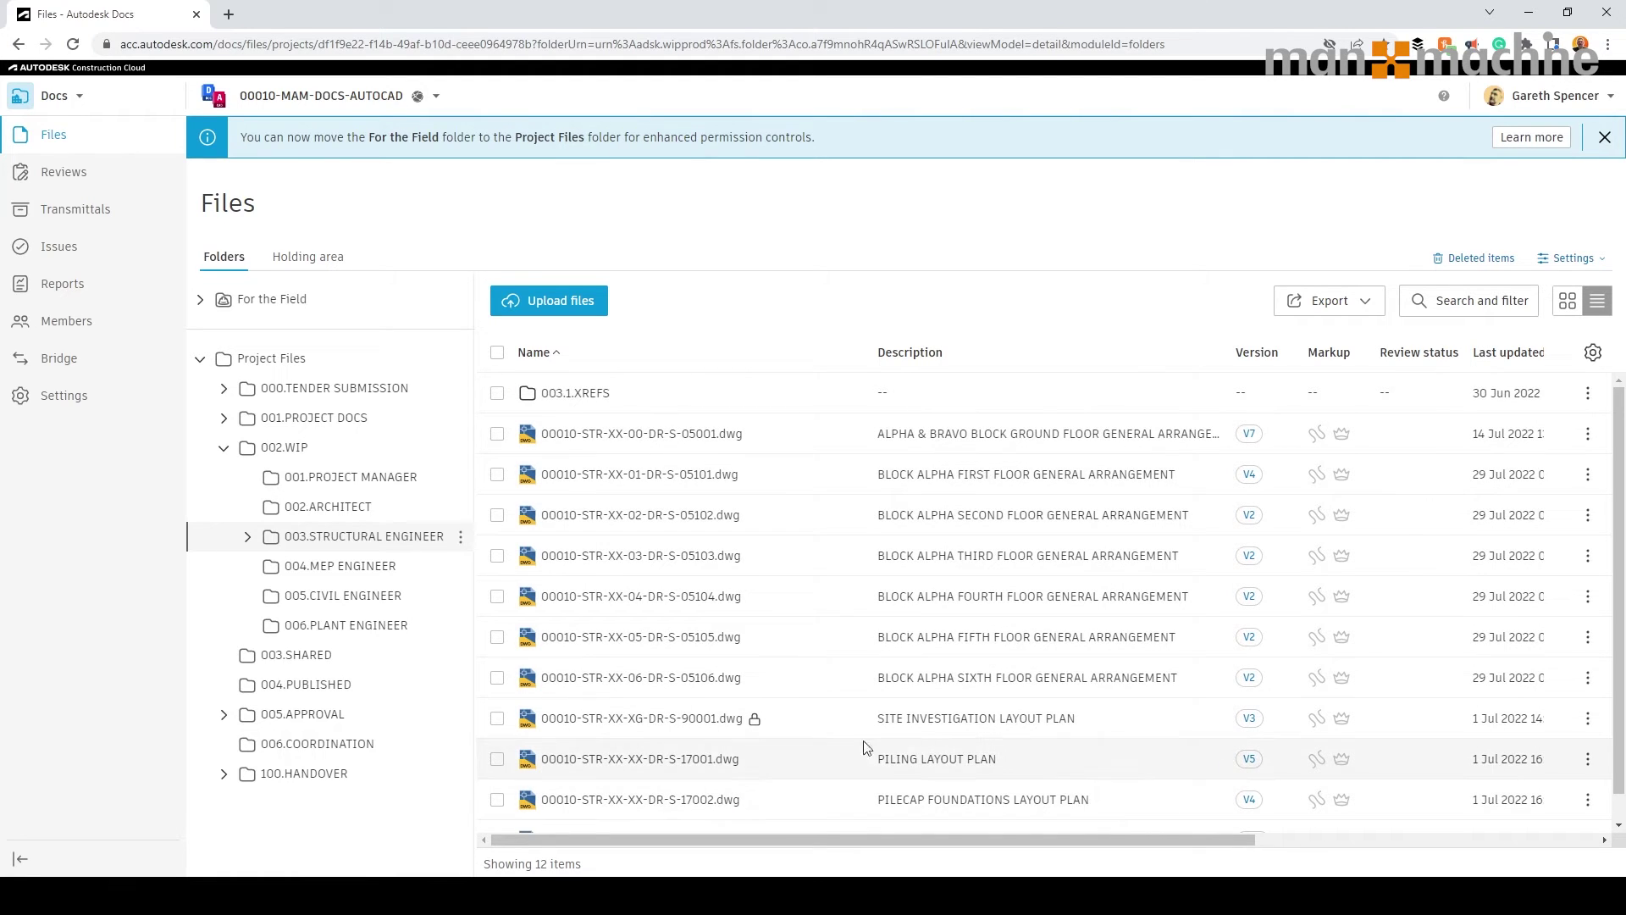
pyautogui.moveTo(772, 727)
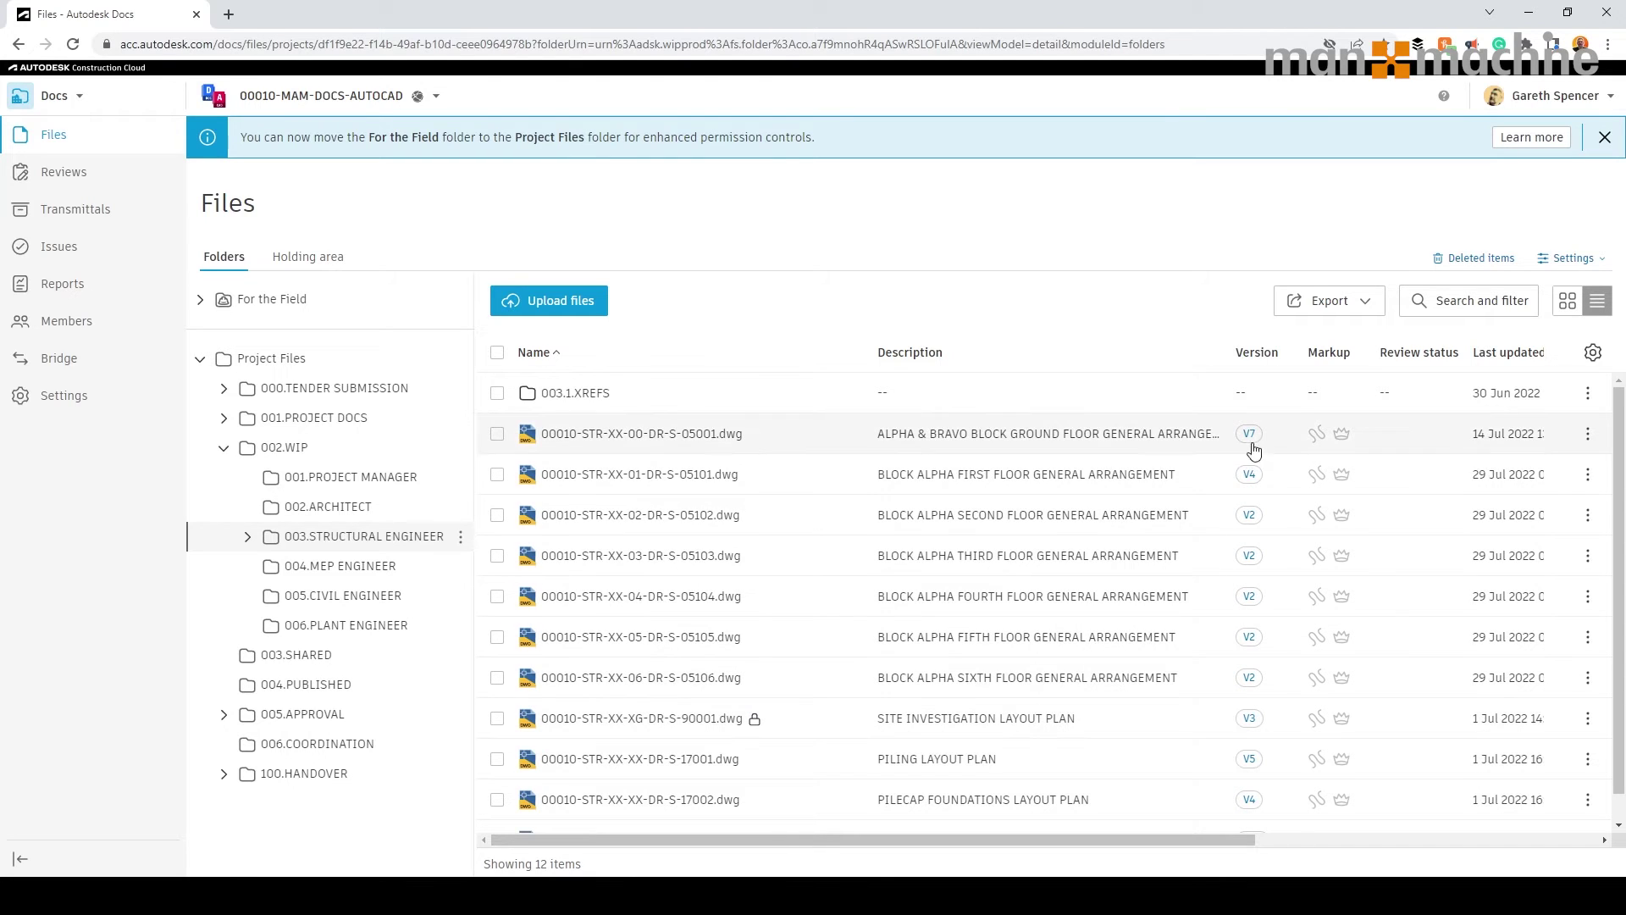
pyautogui.click(1248, 720)
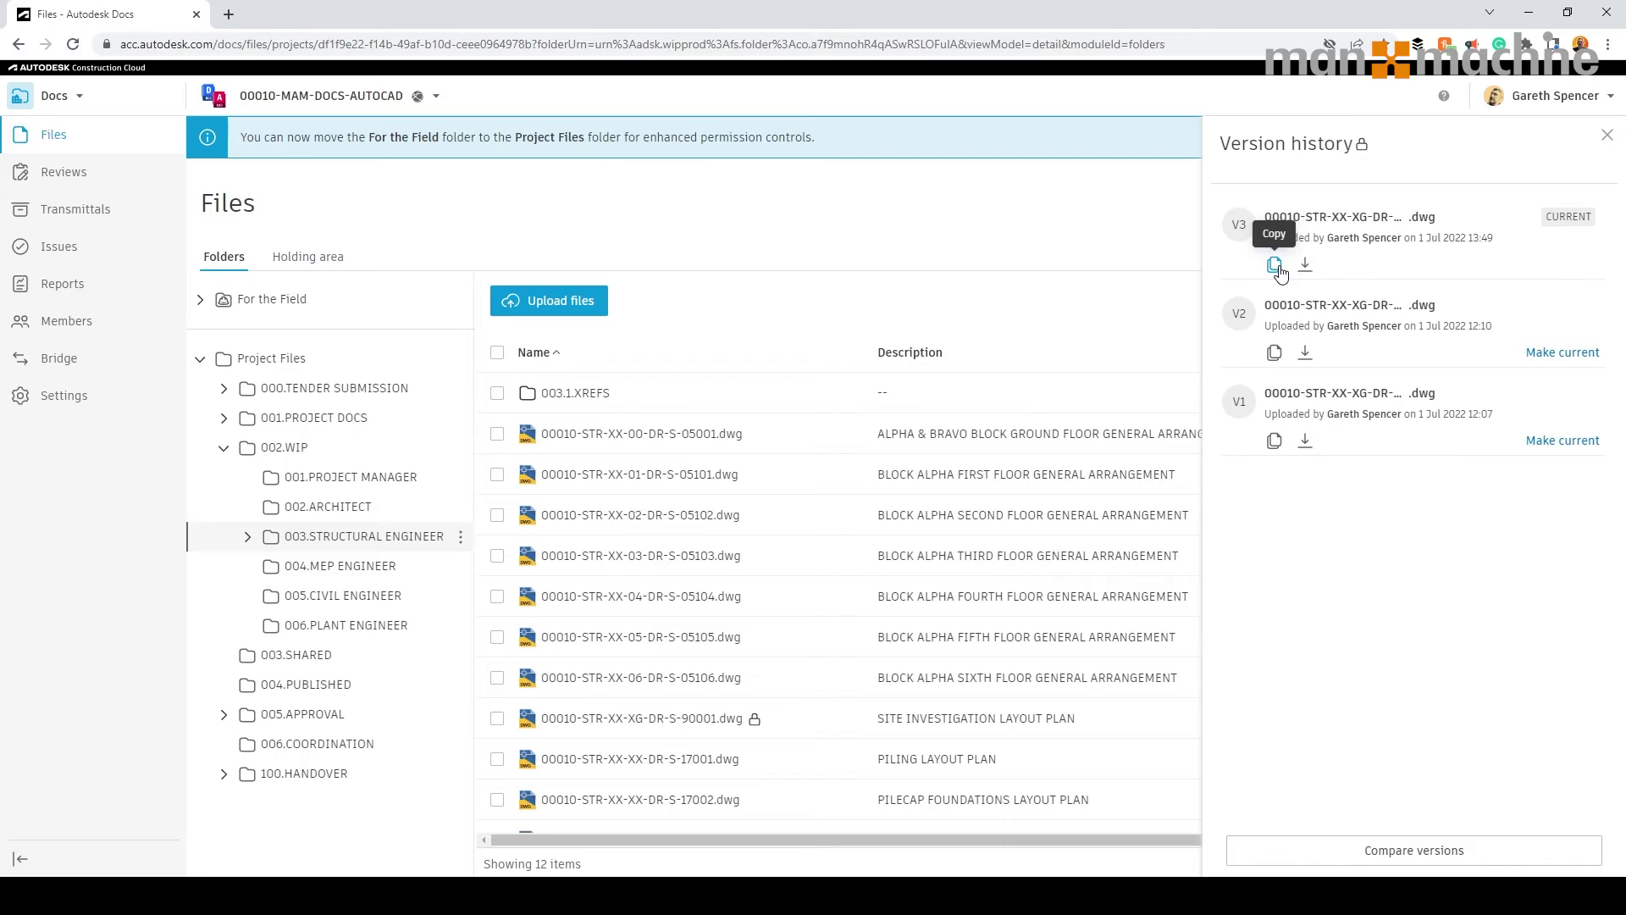
pyautogui.click(1606, 135)
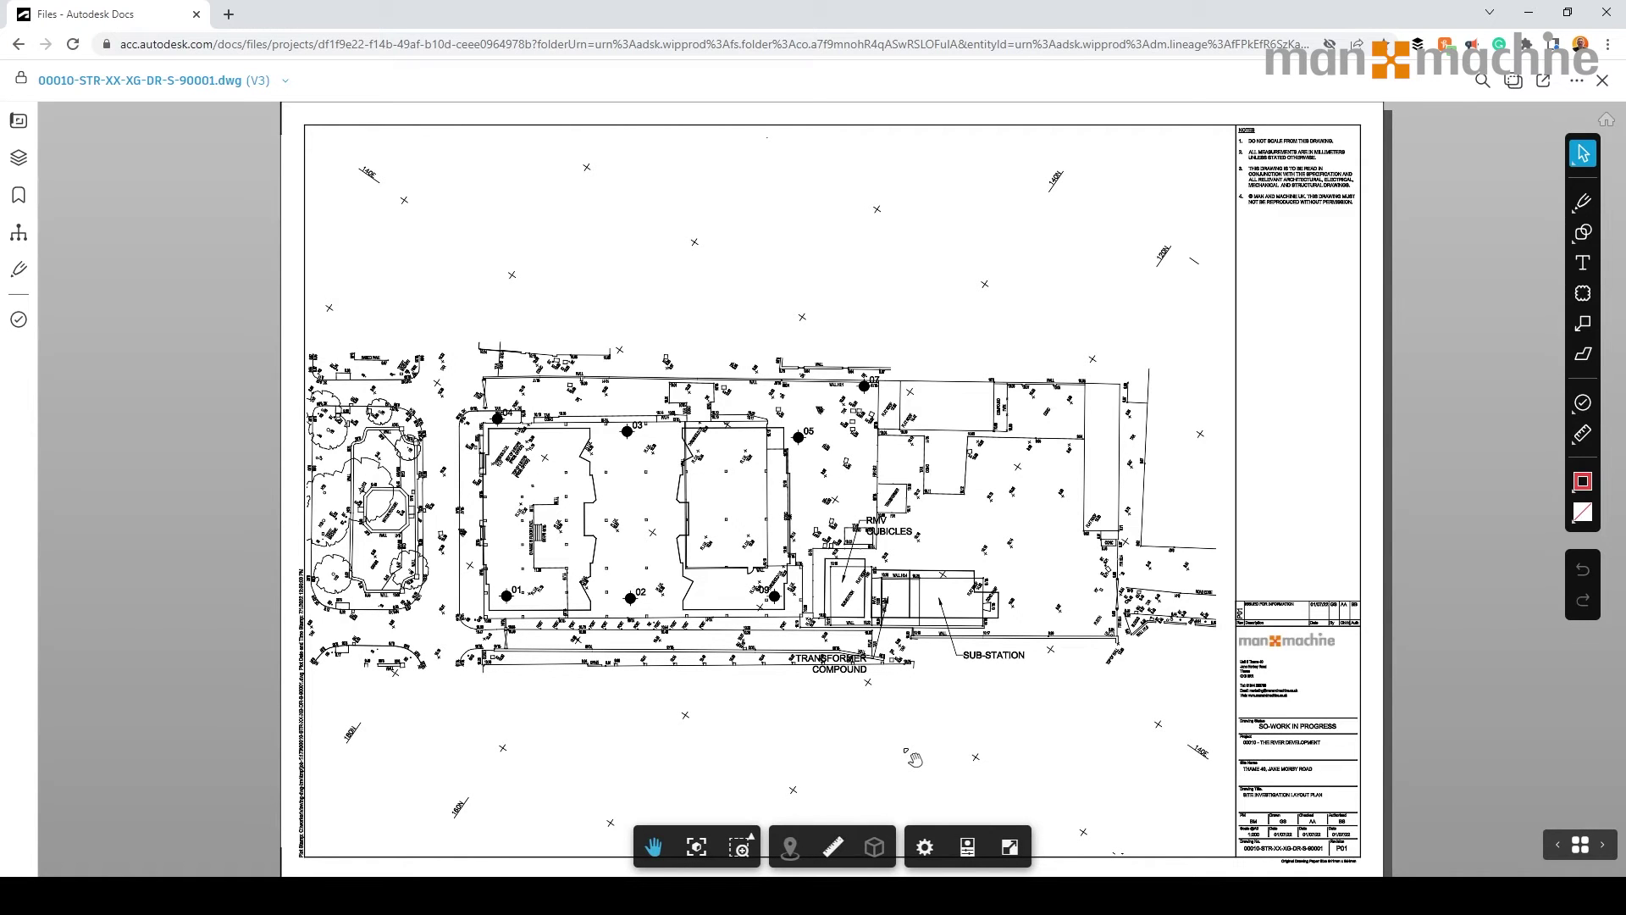
# Zoom into the site plan's title block, zoom back out, and show the V1–V3 version list.
pyautogui.moveTo(1213, 718); pyautogui.dragTo(1154, 685)
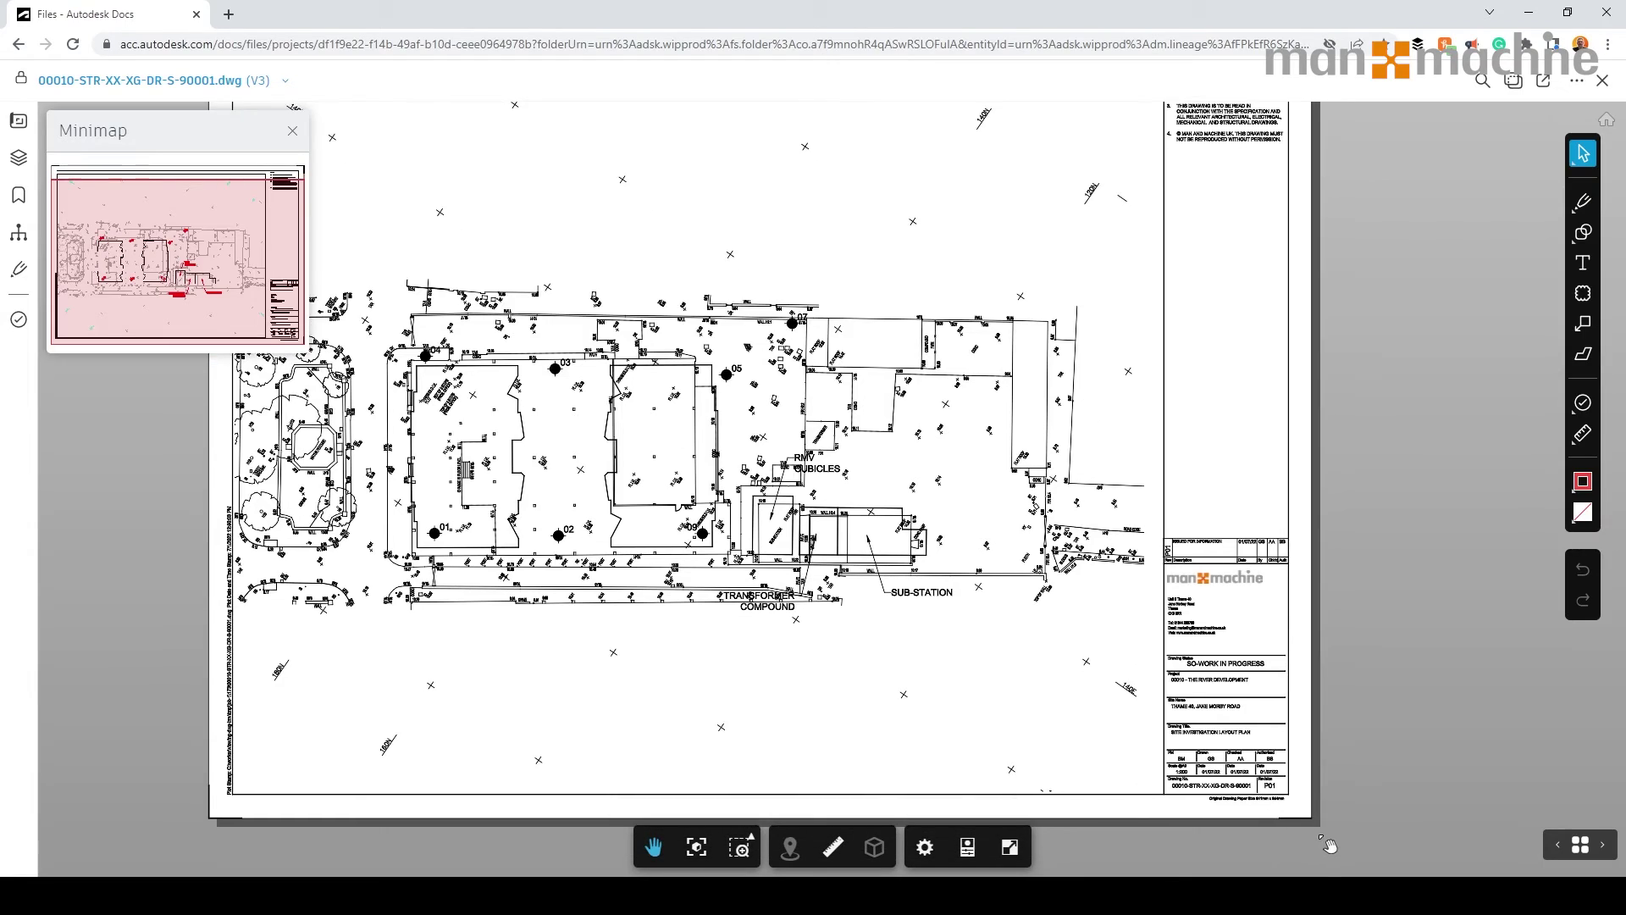
pyautogui.scroll(5, 1291, 788)
pyautogui.scroll(5, 1290, 788)
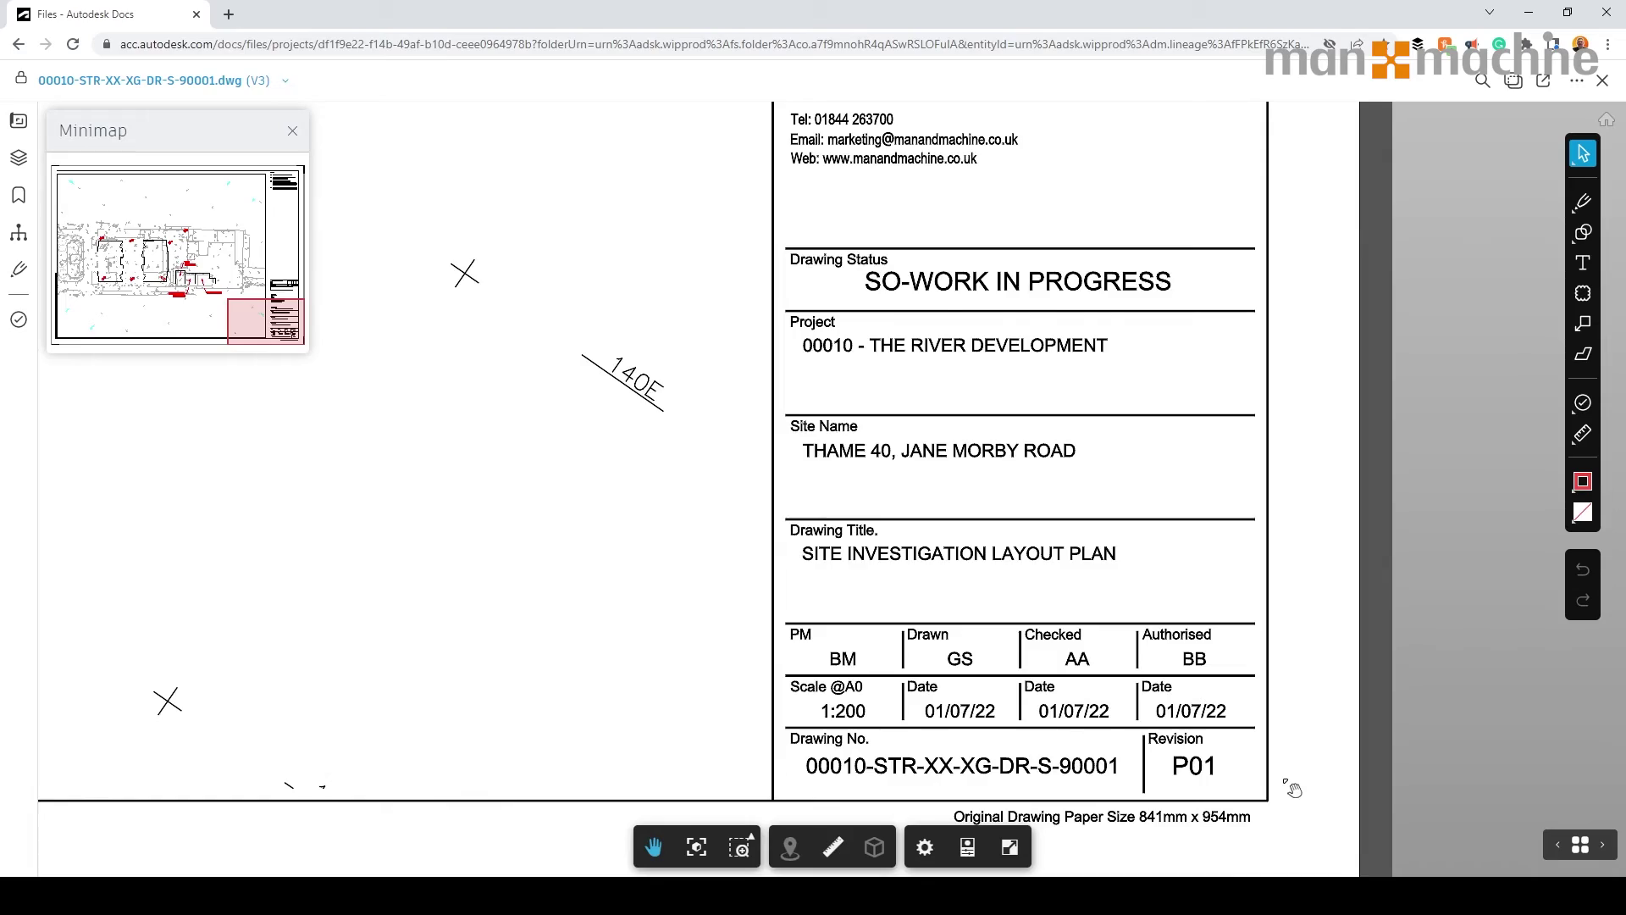
pyautogui.scroll(-10, 1291, 788)
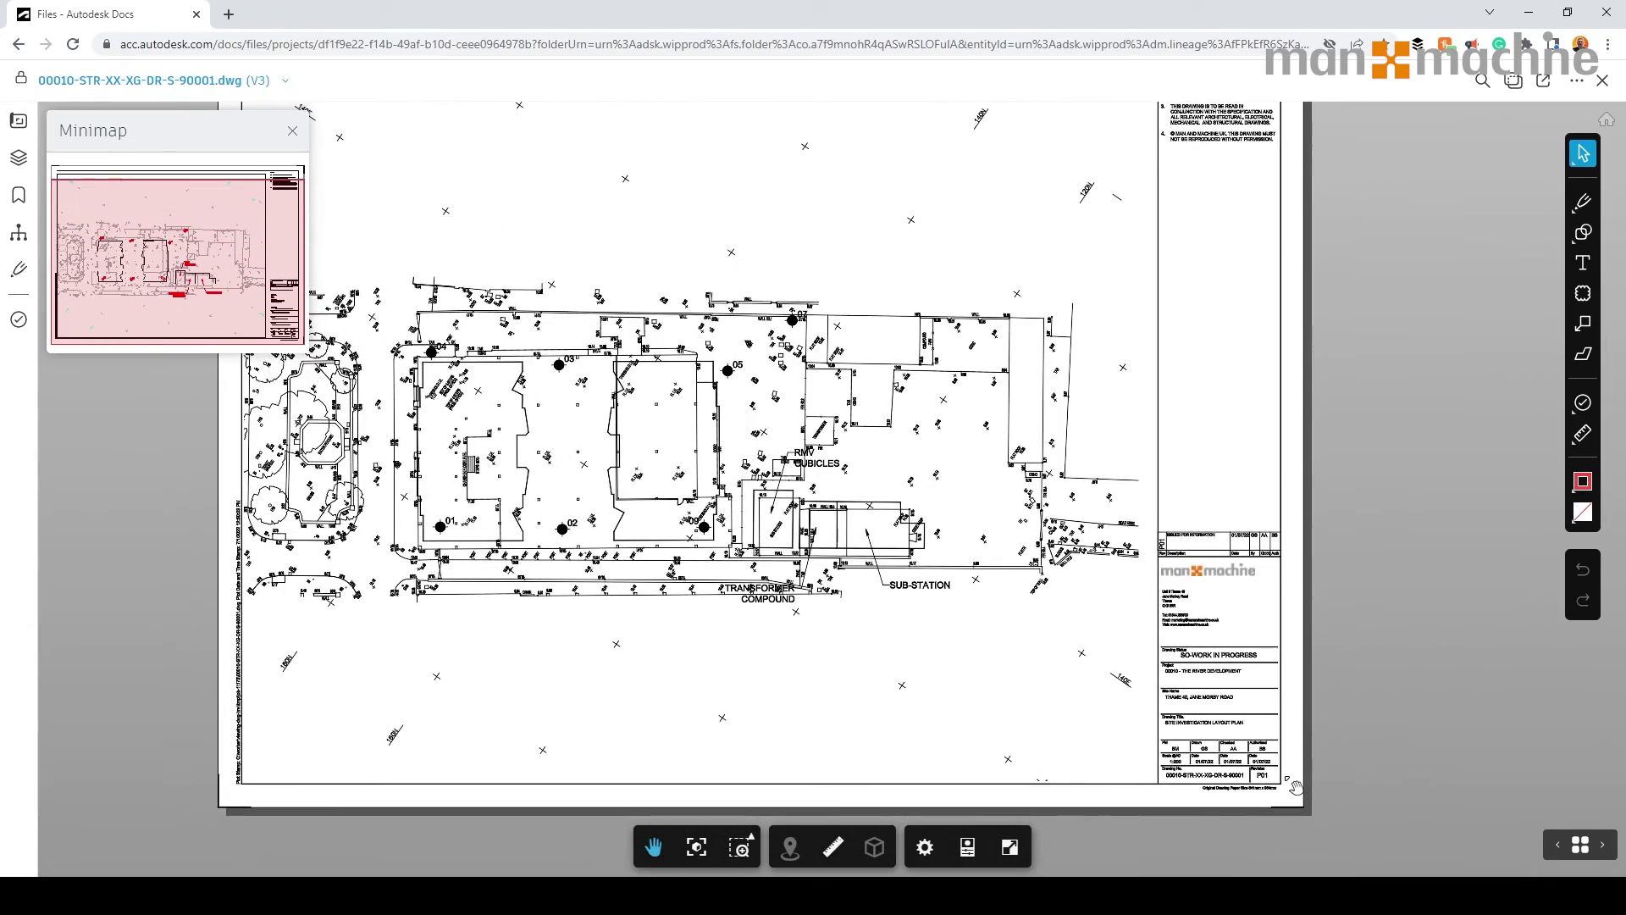
pyautogui.scroll(-3, 1295, 787)
pyautogui.scroll(-2, 1114, 699)
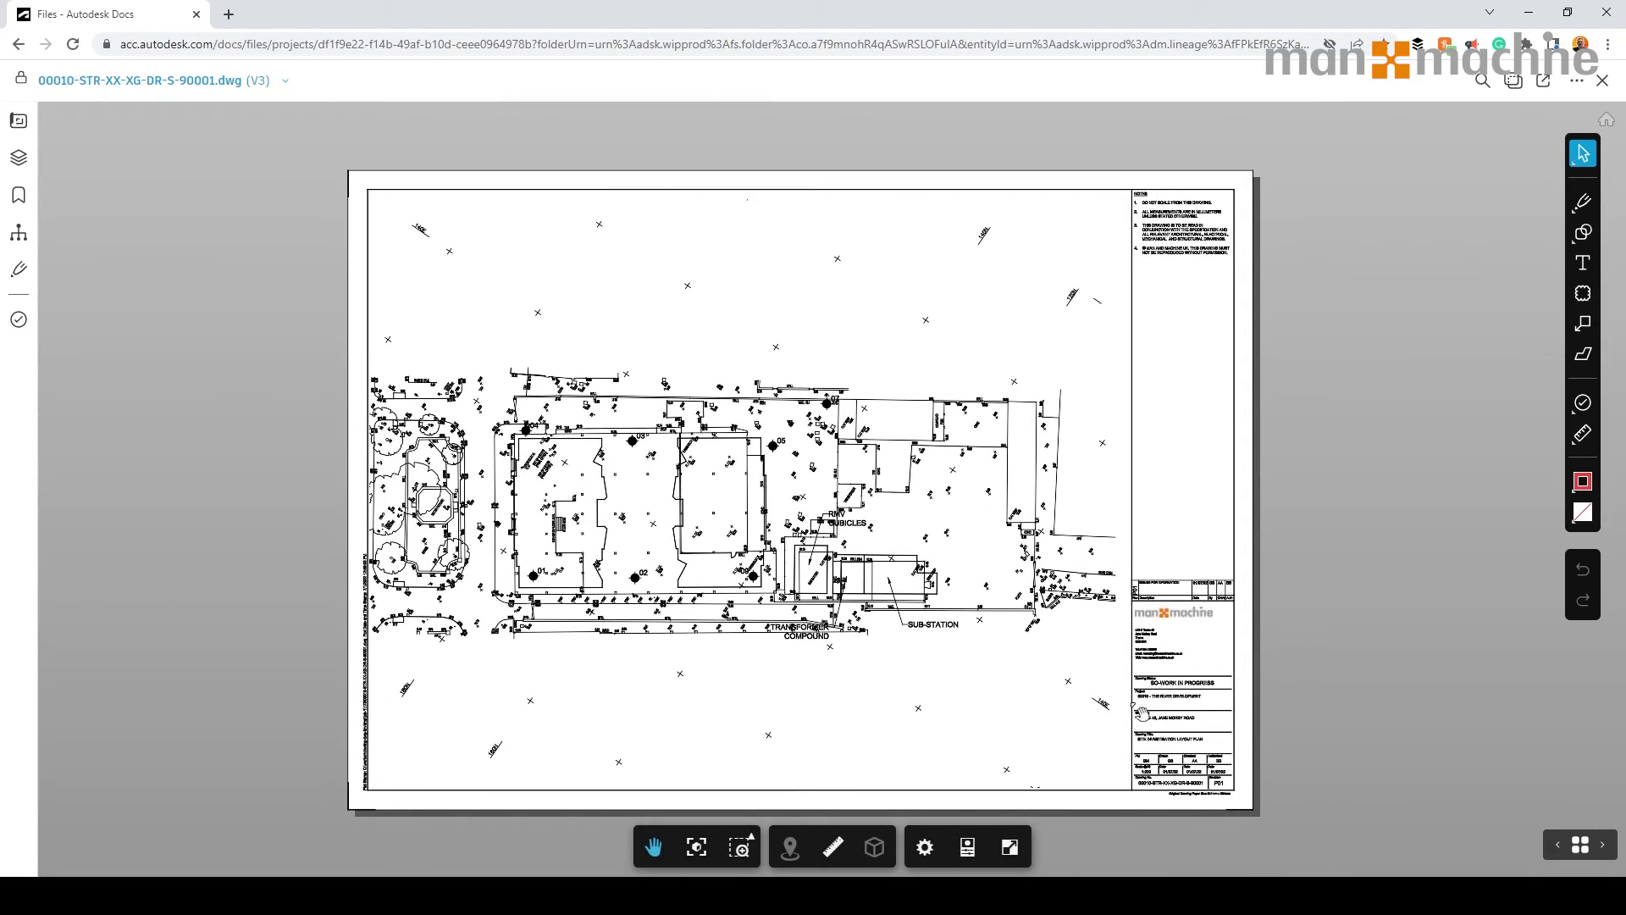
pyautogui.click(252, 80)
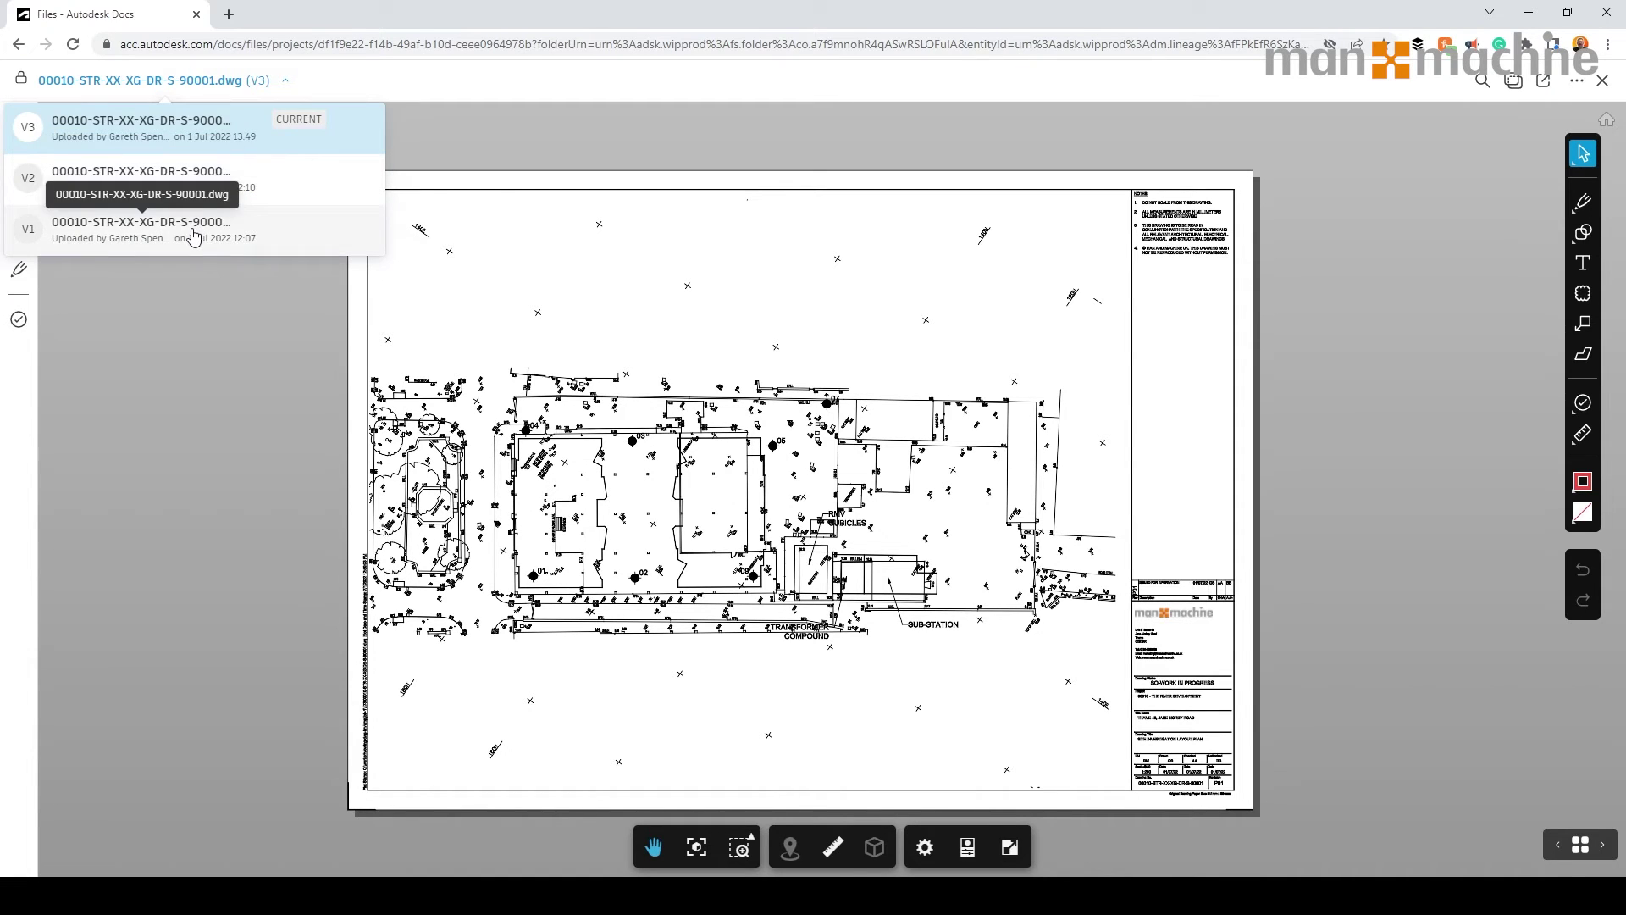
# Review Sheets & Views and Layers, hiding then re-showing the survey layer group.
pyautogui.click(188, 335)
pyautogui.click(15, 121)
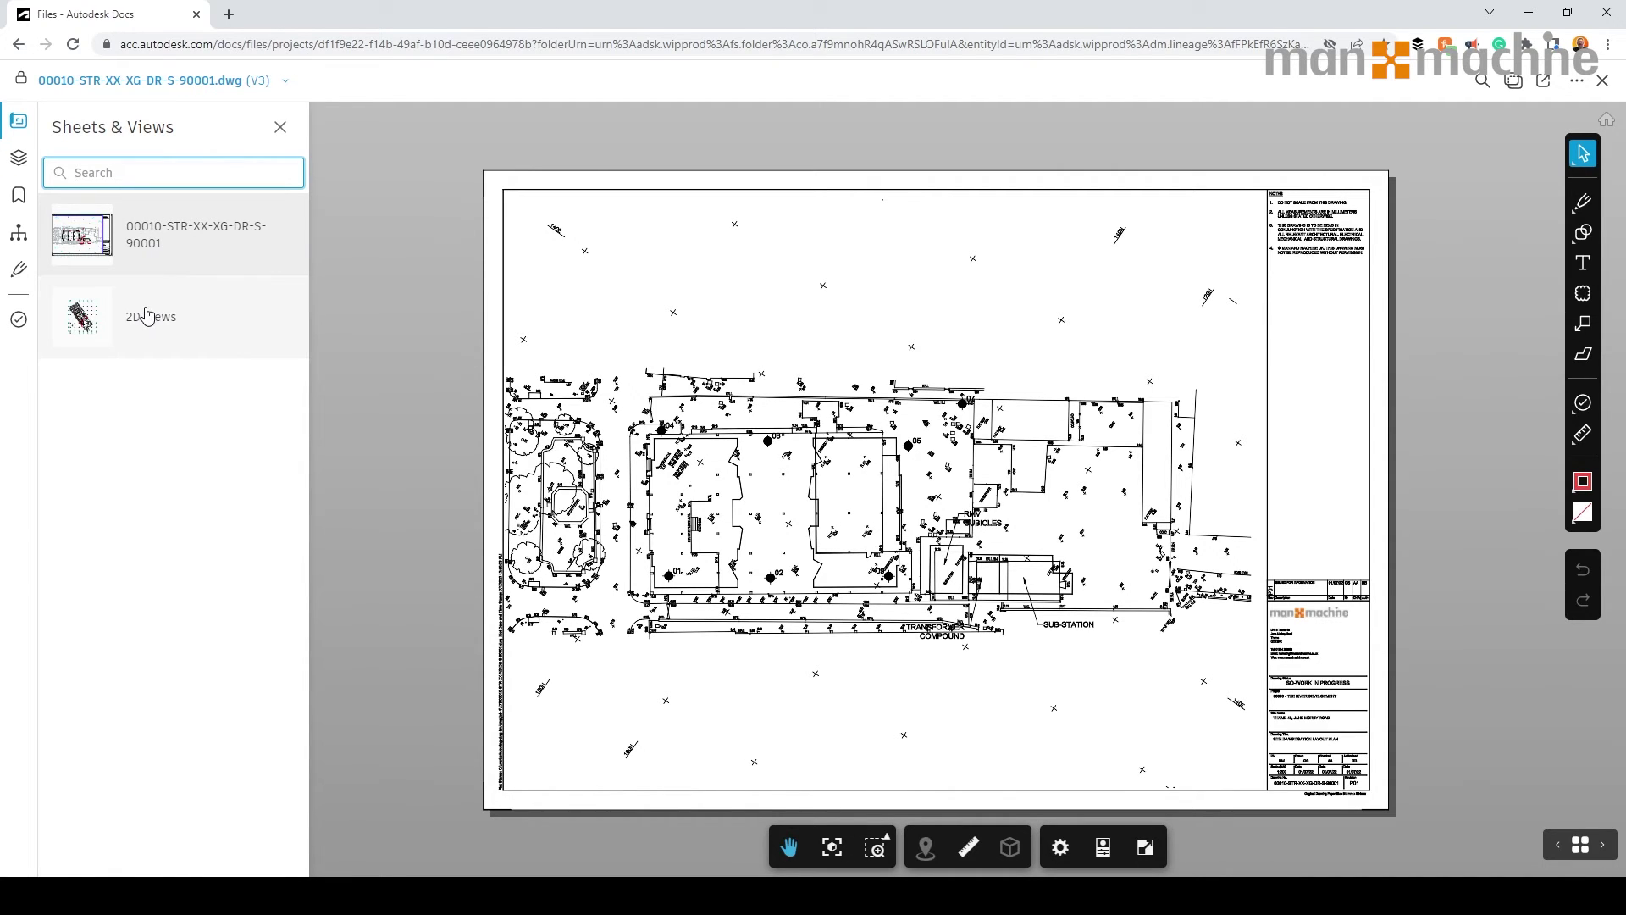
pyautogui.click(20, 157)
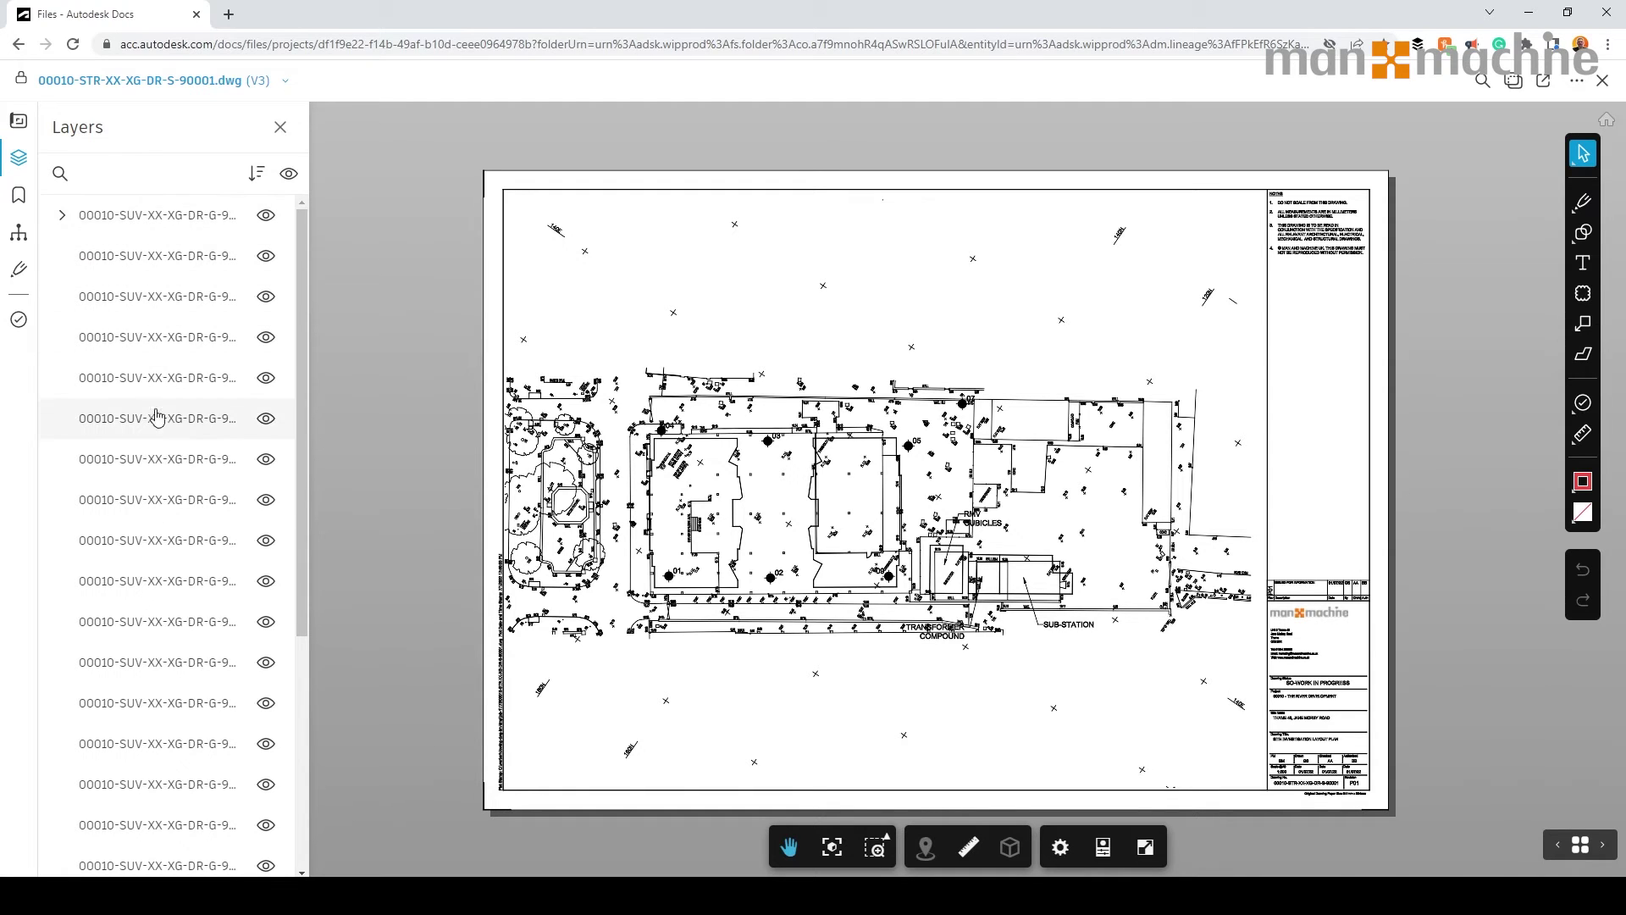
pyautogui.click(267, 217)
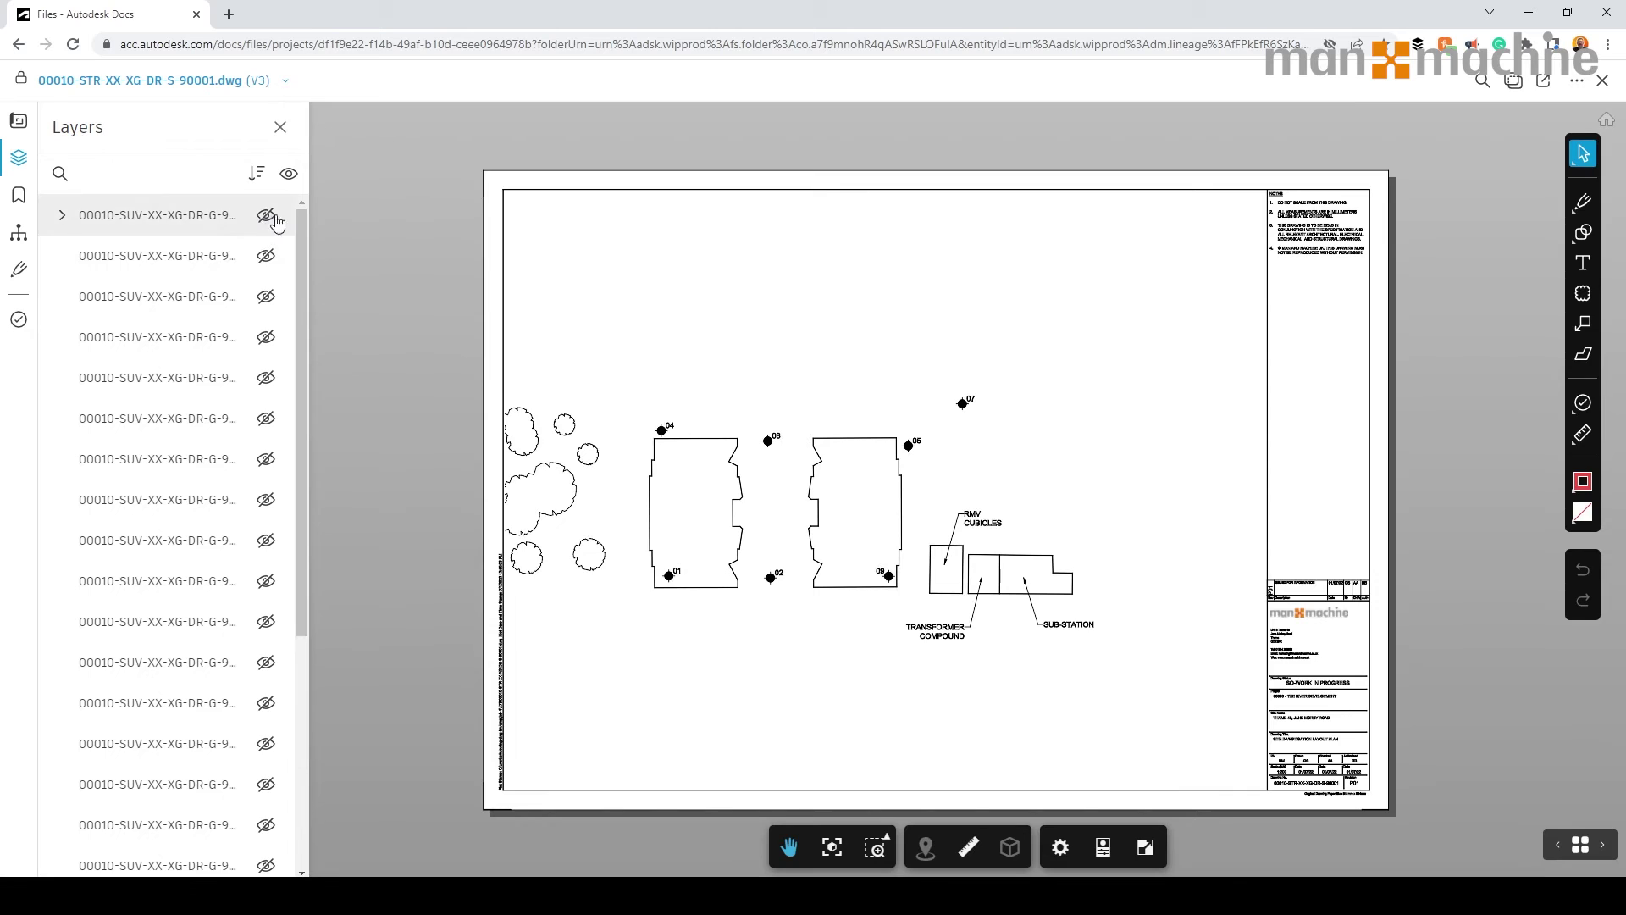
pyautogui.click(267, 217)
# Check viewpoints, model objects, MText labels, mark-ups and issues, then close the side panel.
pyautogui.click(10, 196)
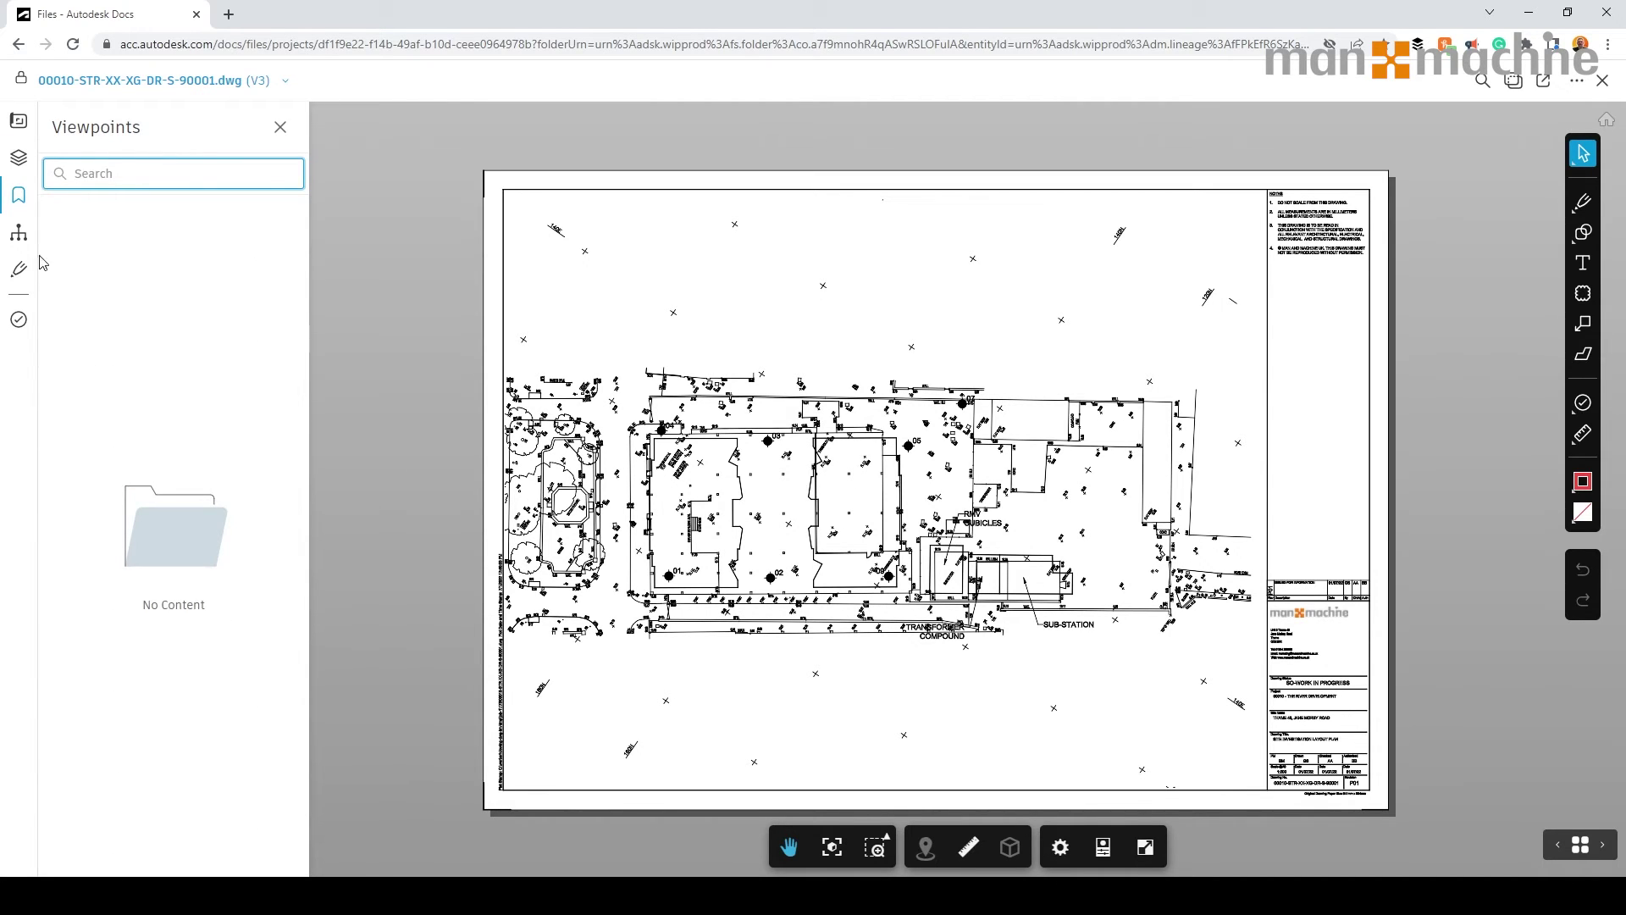
pyautogui.click(18, 232)
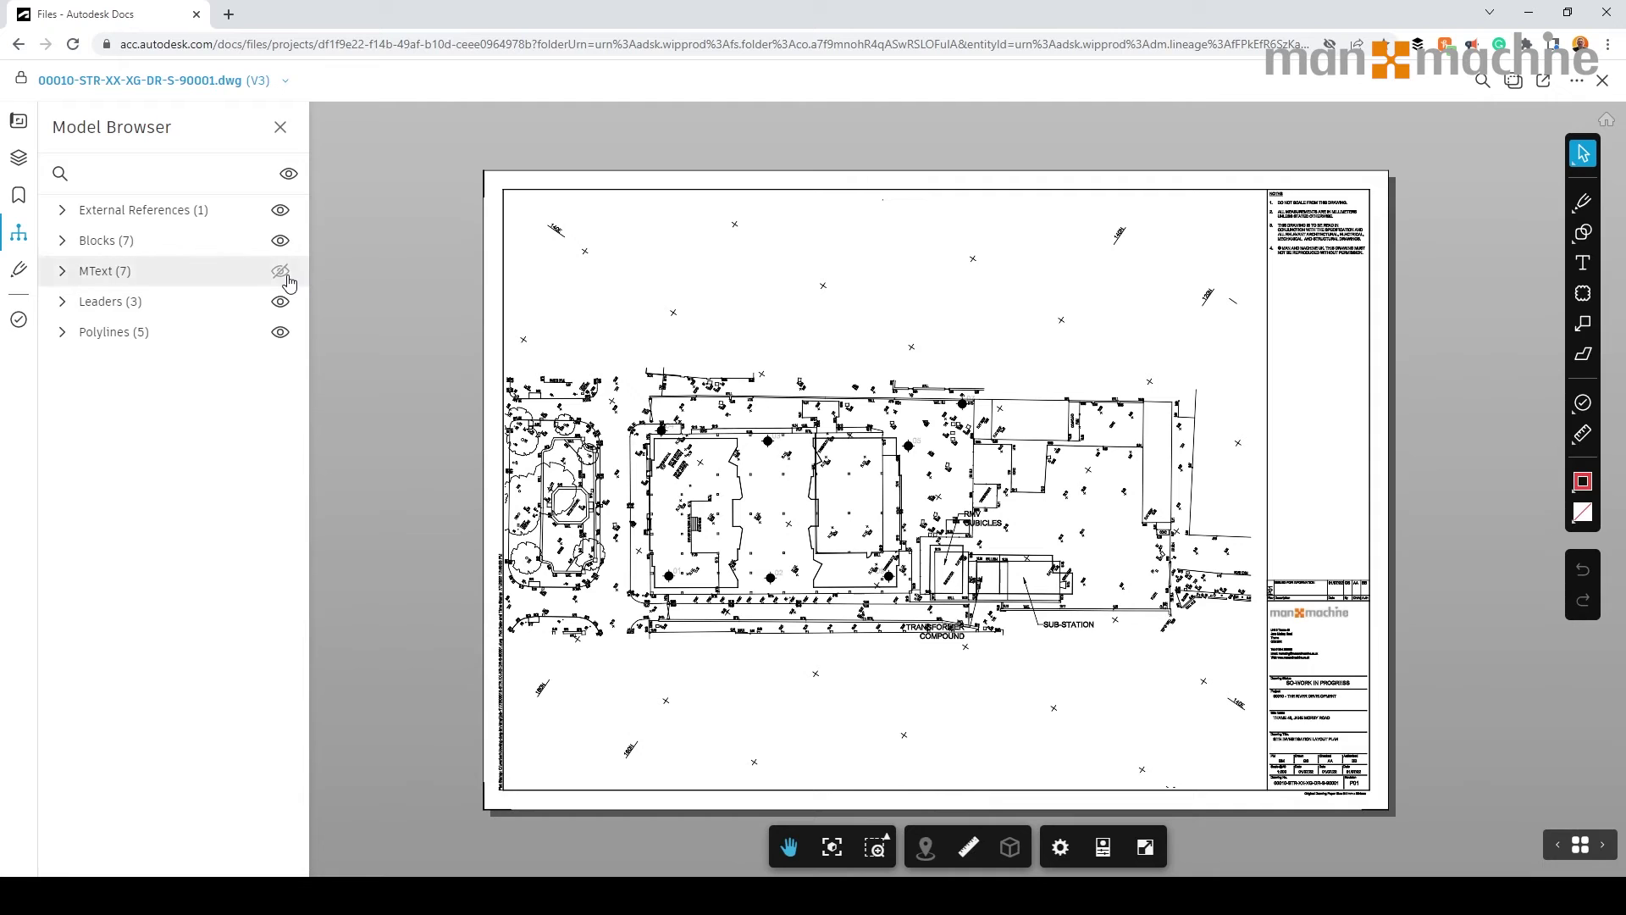
pyautogui.click(283, 273)
pyautogui.click(18, 270)
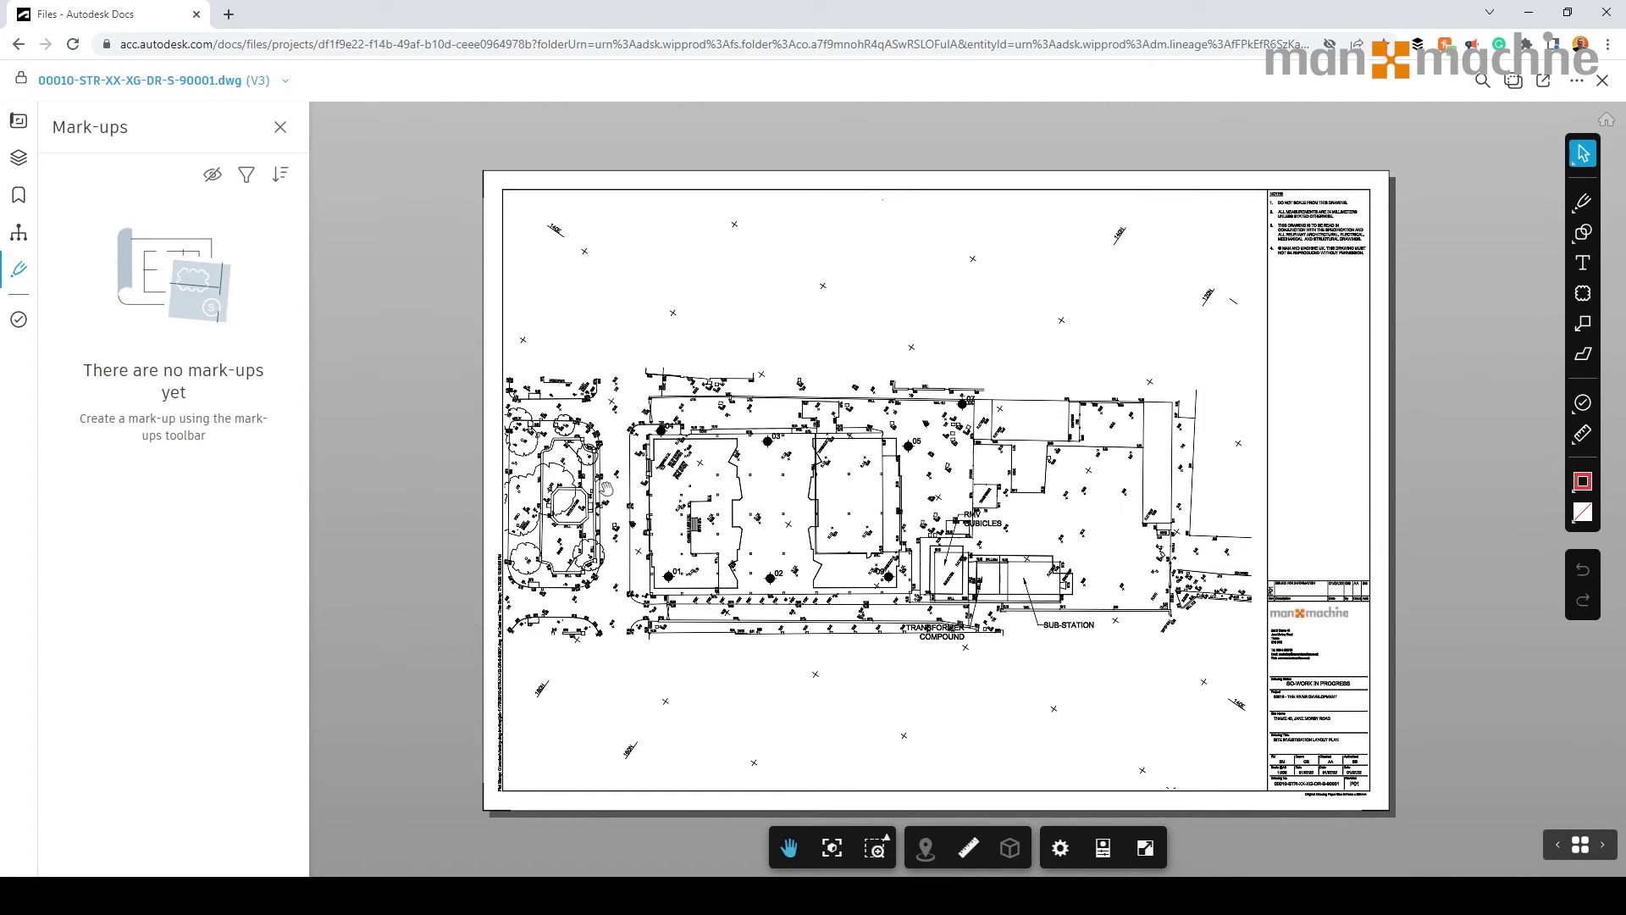
pyautogui.click(20, 320)
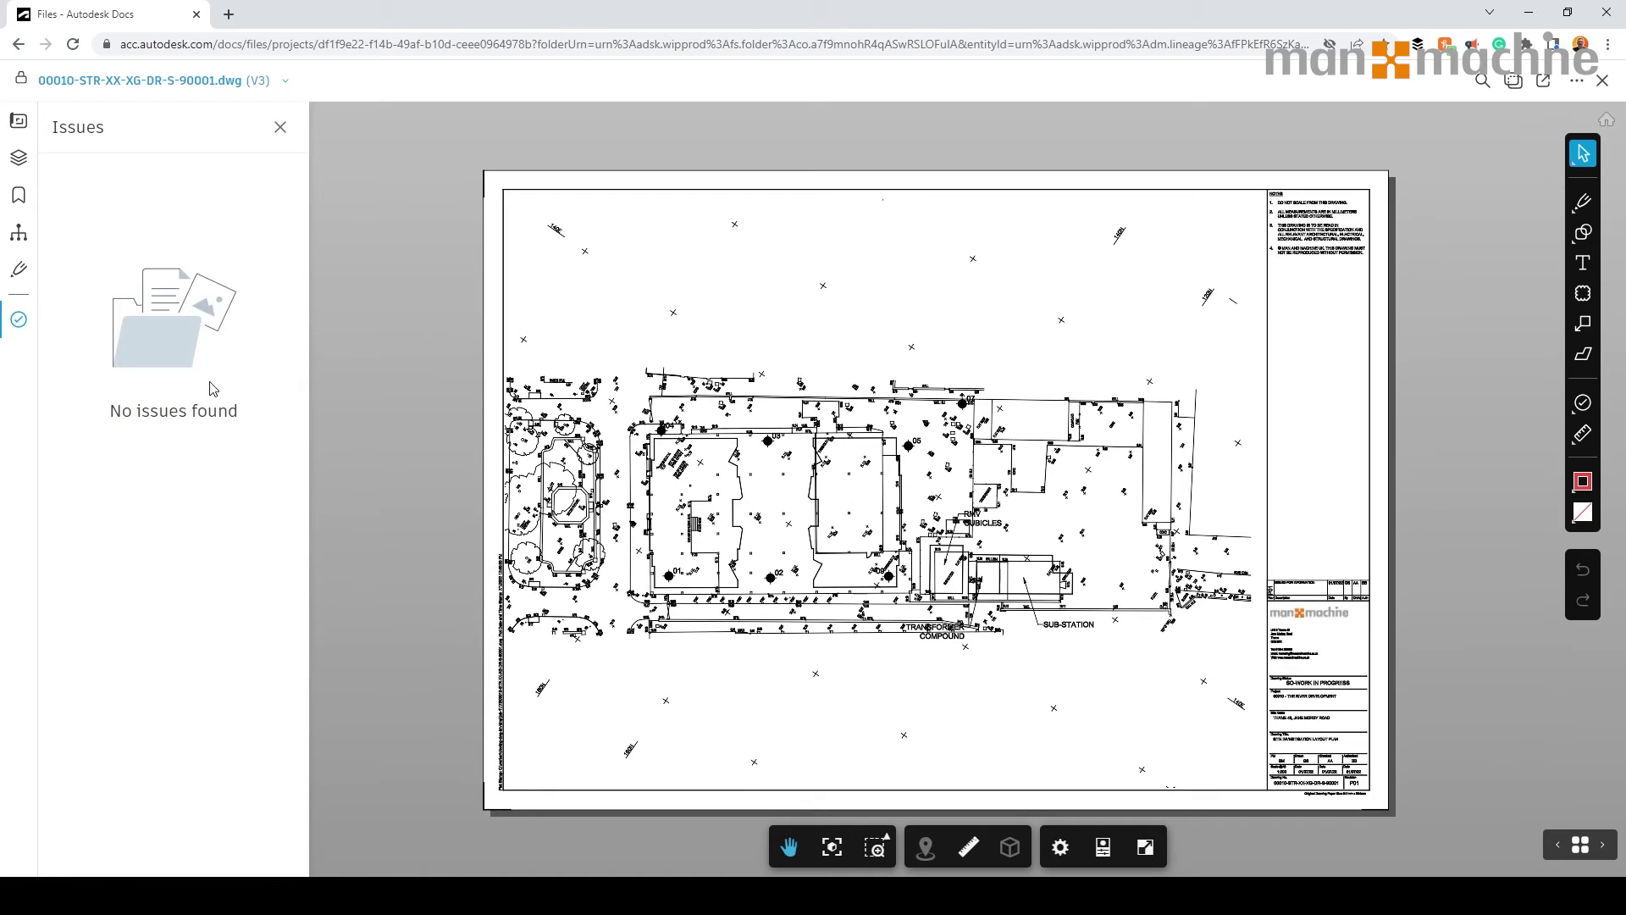
pyautogui.click(281, 127)
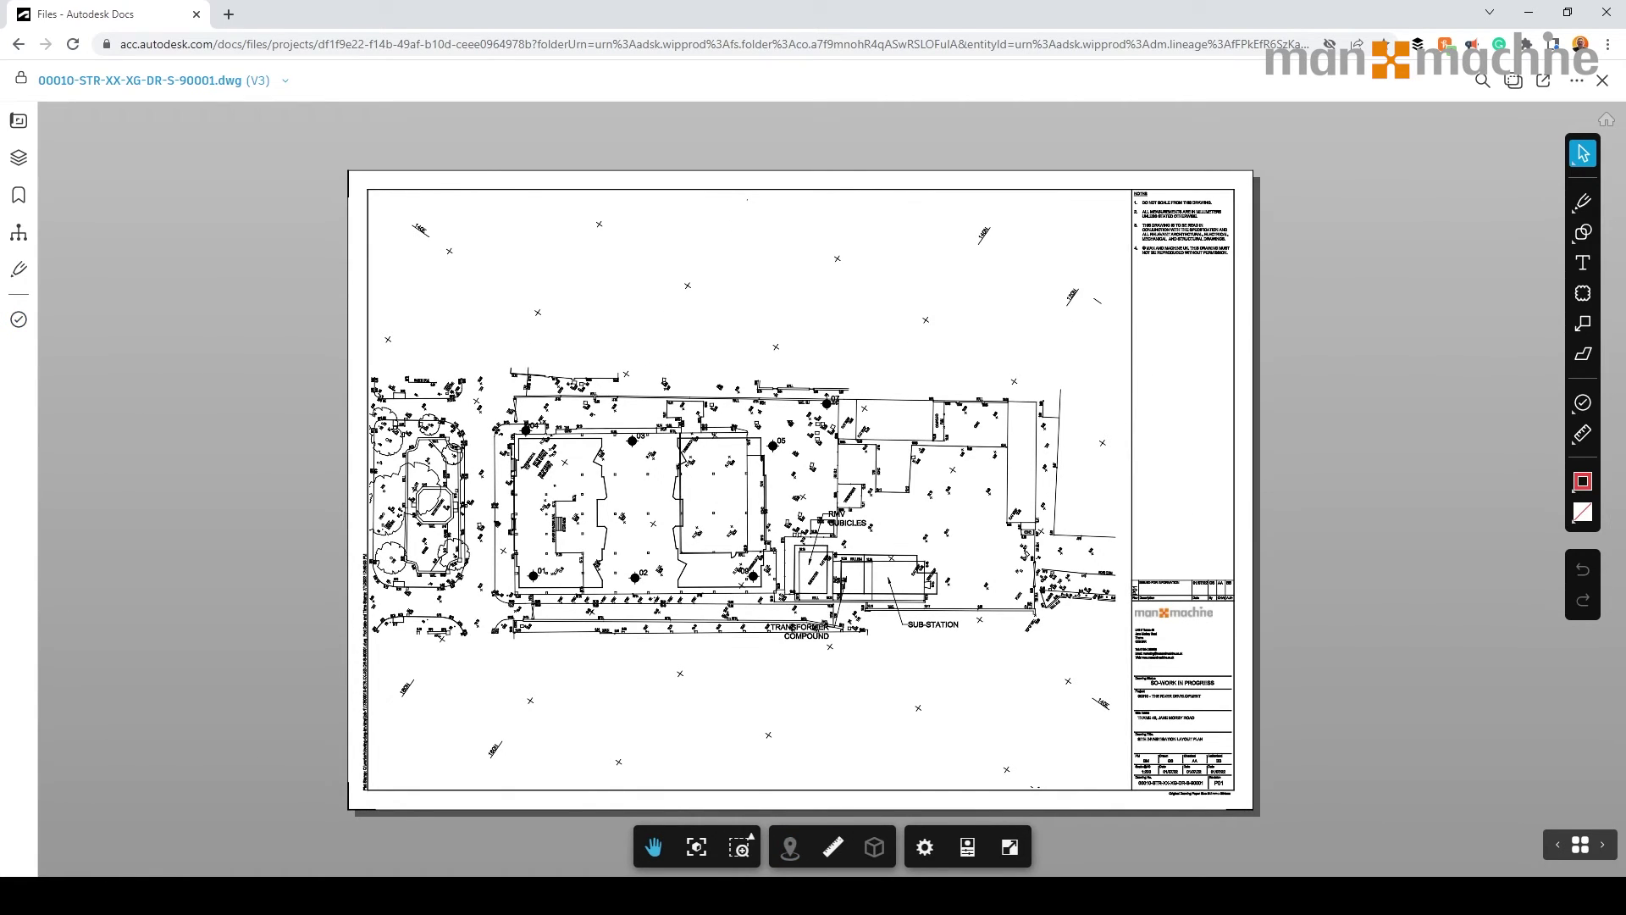
# Measure the substation ramp edge as a straight-line distance of about 3950 mm.
pyautogui.click(833, 848)
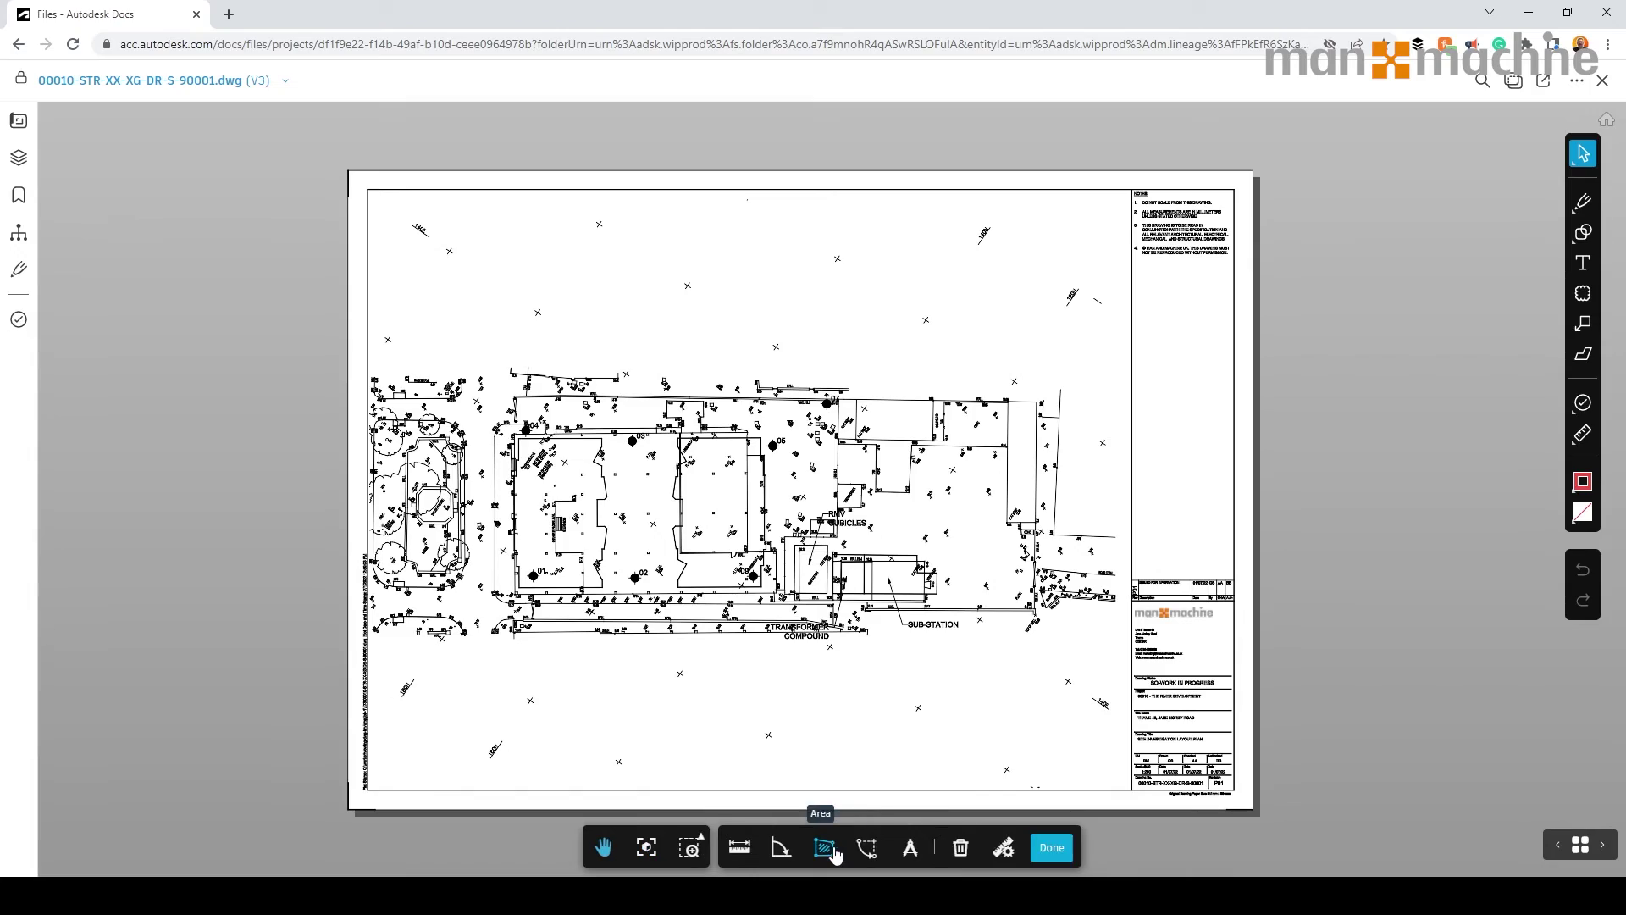
pyautogui.click(739, 851)
pyautogui.scroll(10, 873, 582)
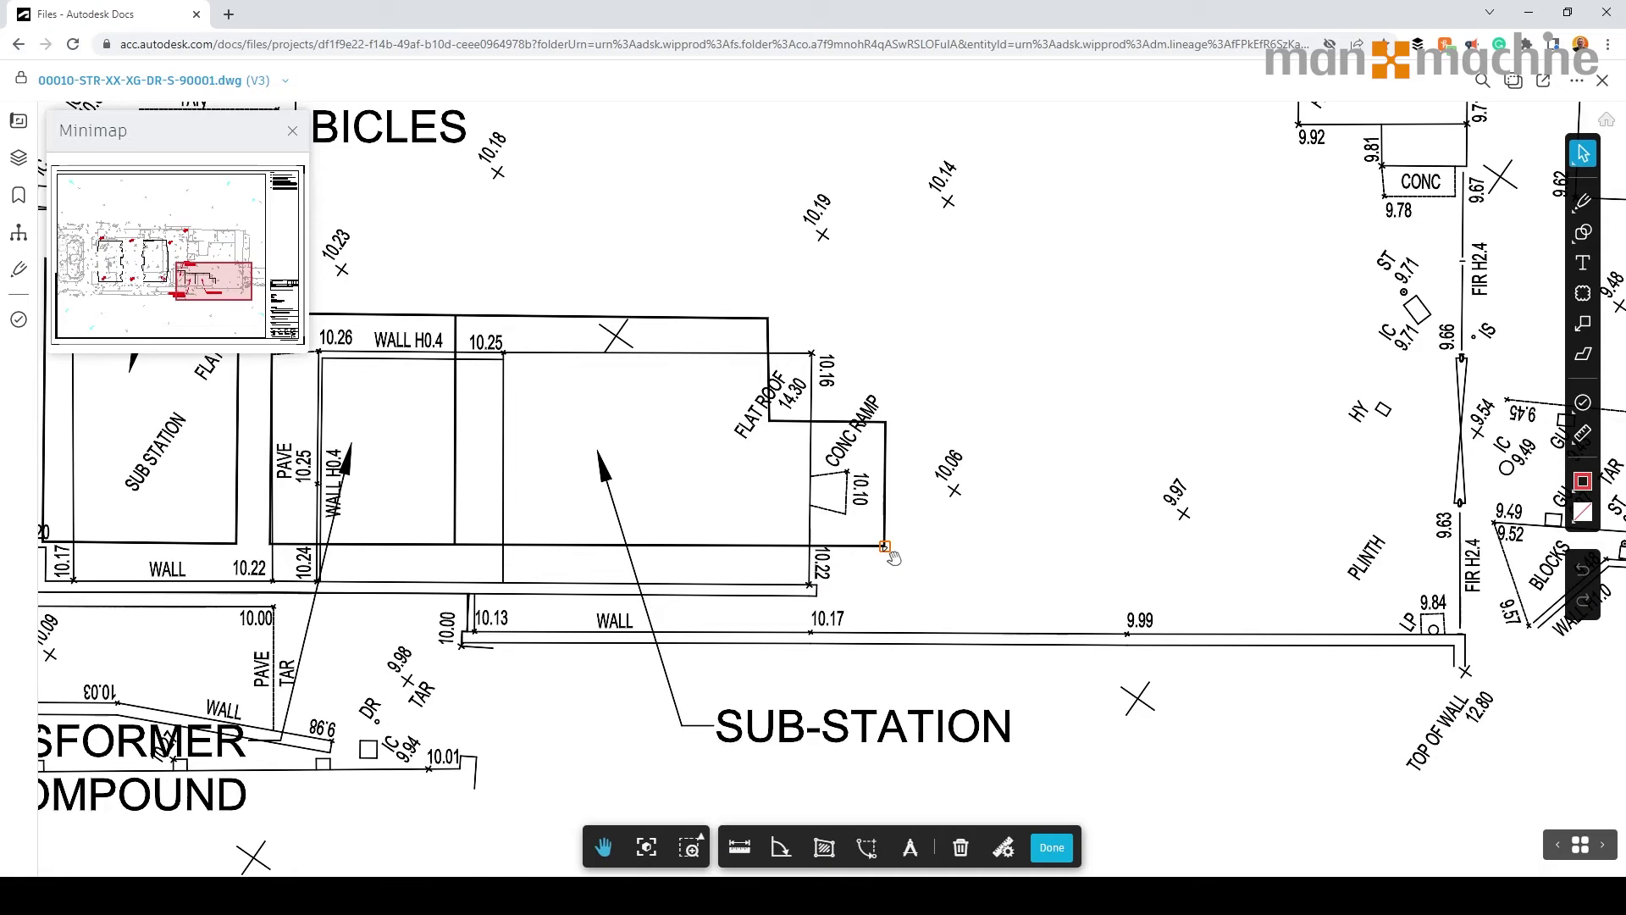
pyautogui.click(885, 547)
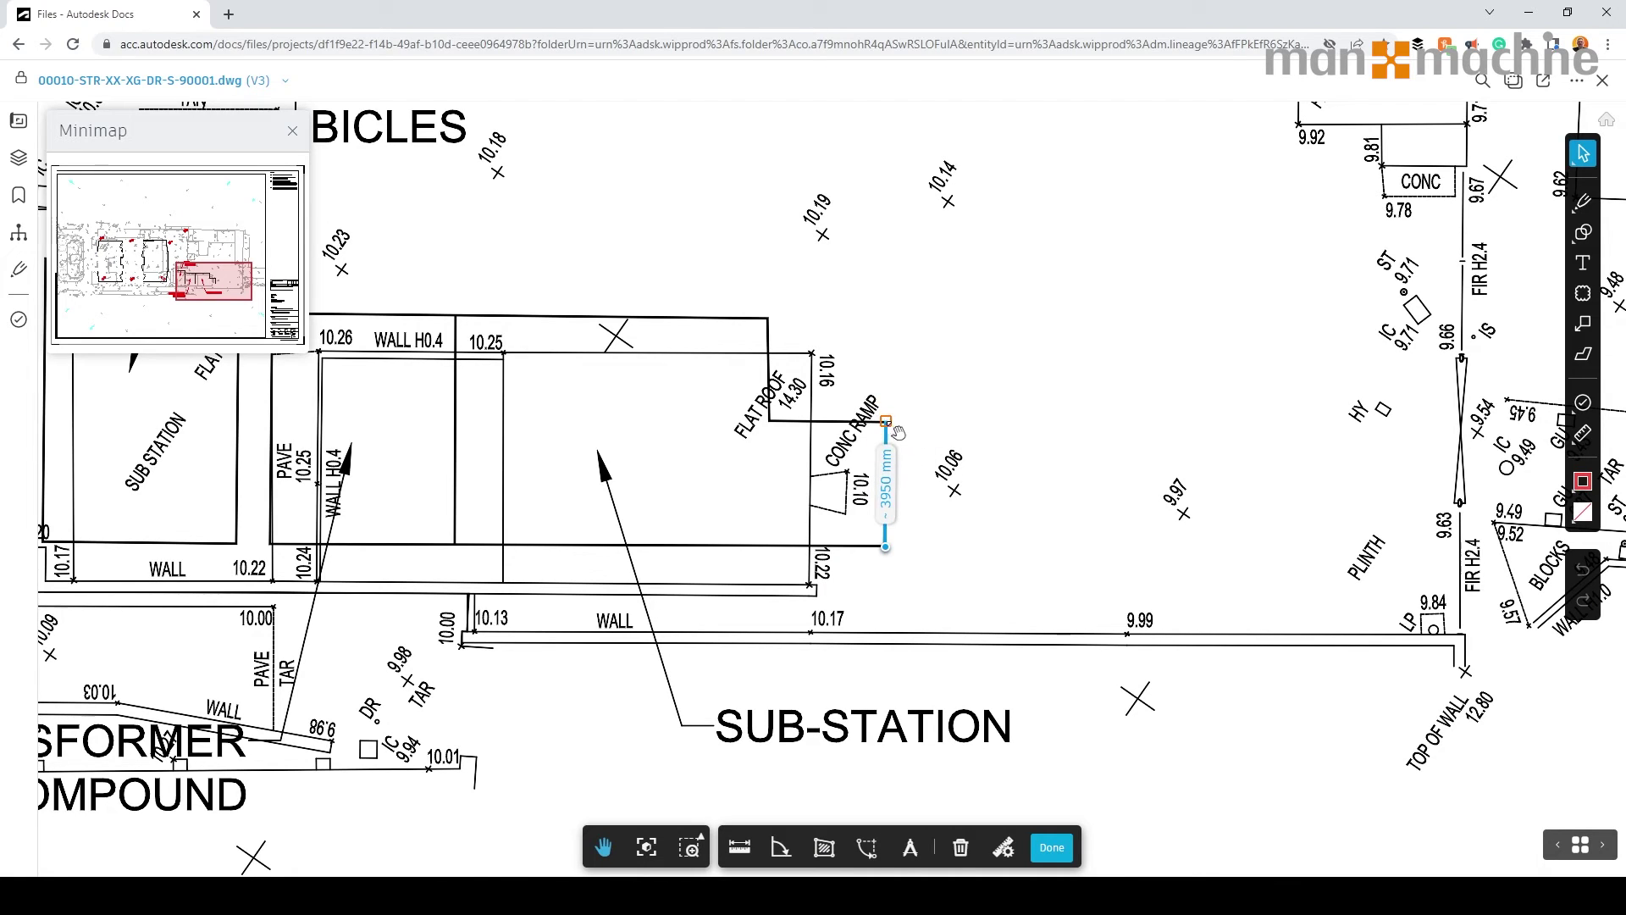
pyautogui.click(885, 421)
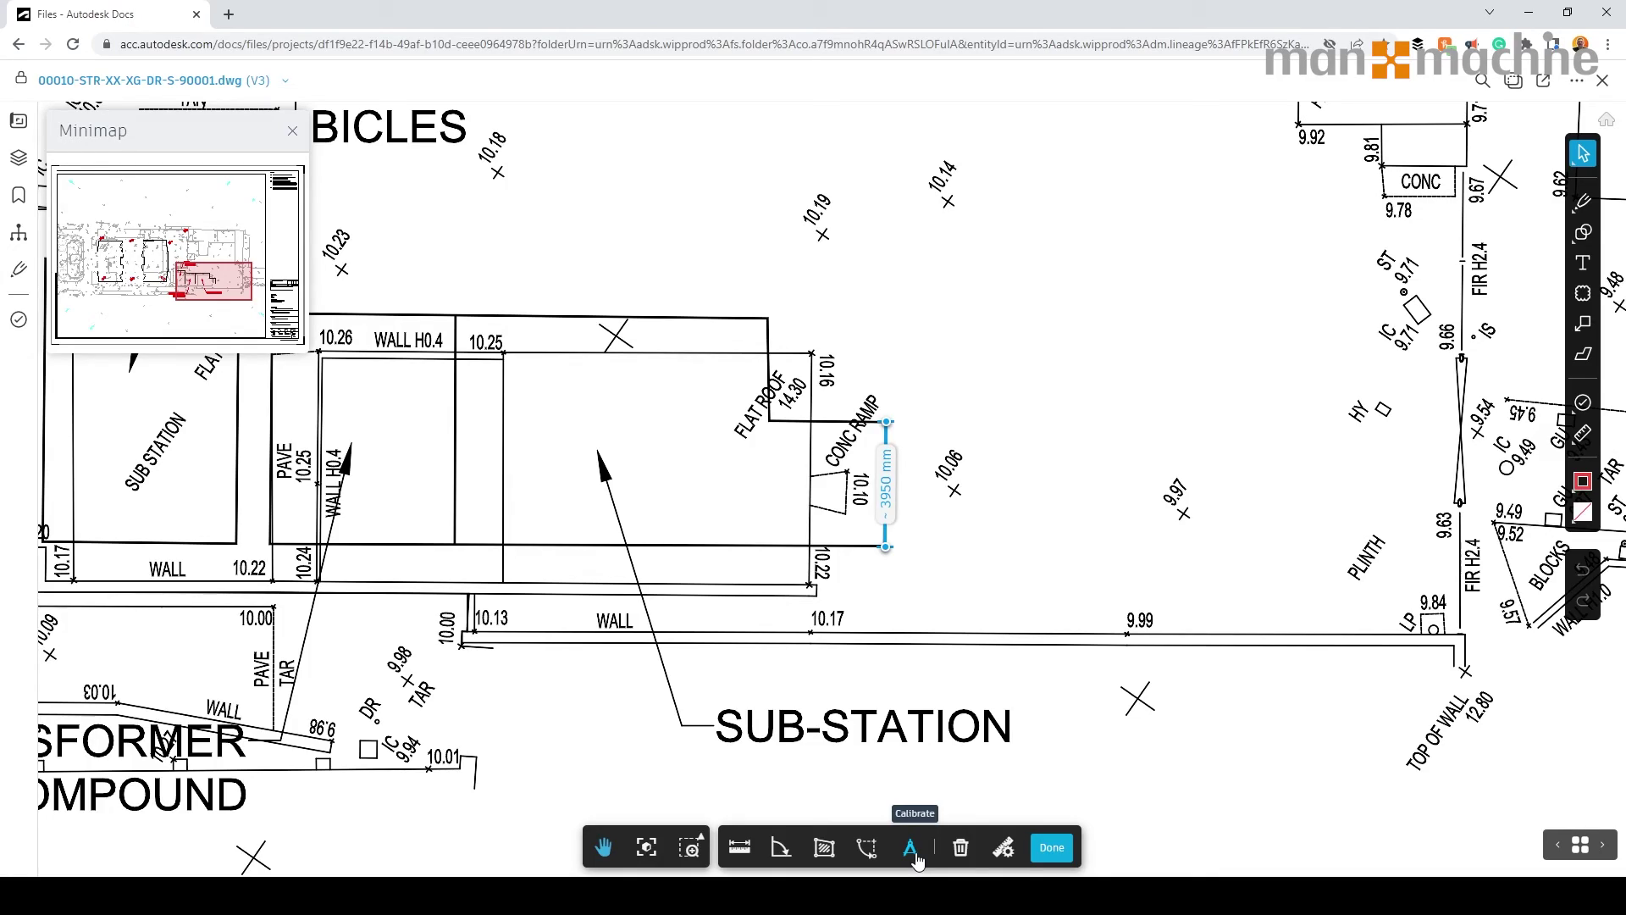
# Zoom out, finish measuring, and open Compare documents with both sides at version v3.
pyautogui.scroll(-6, 872, 786)
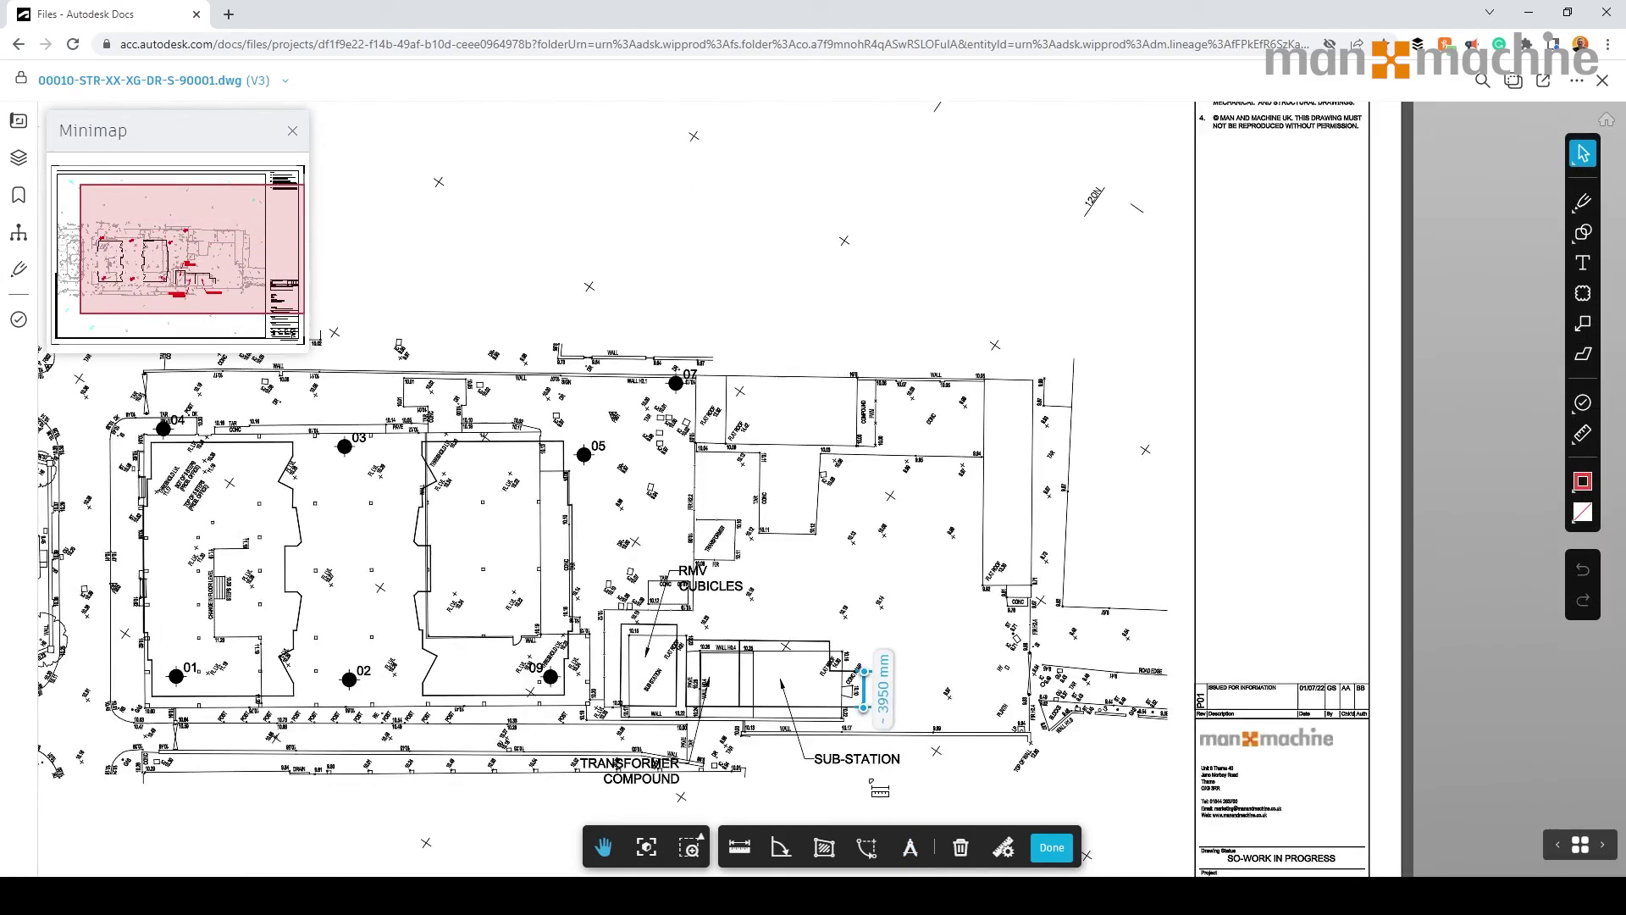
pyautogui.scroll(-2, 872, 786)
pyautogui.click(1051, 849)
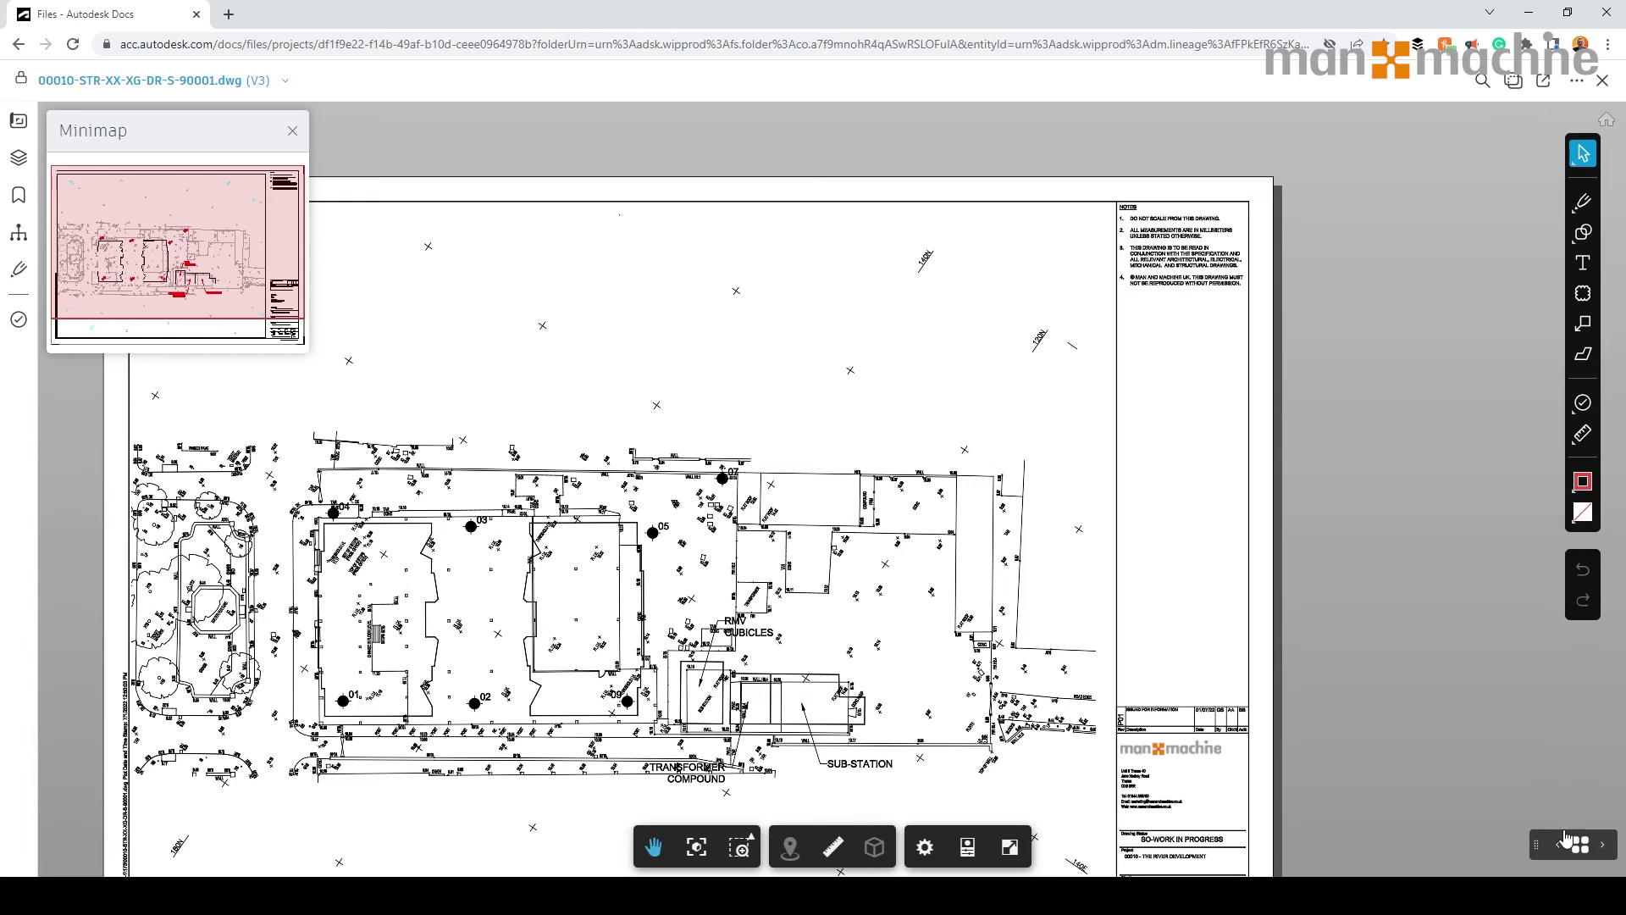
pyautogui.click(1513, 80)
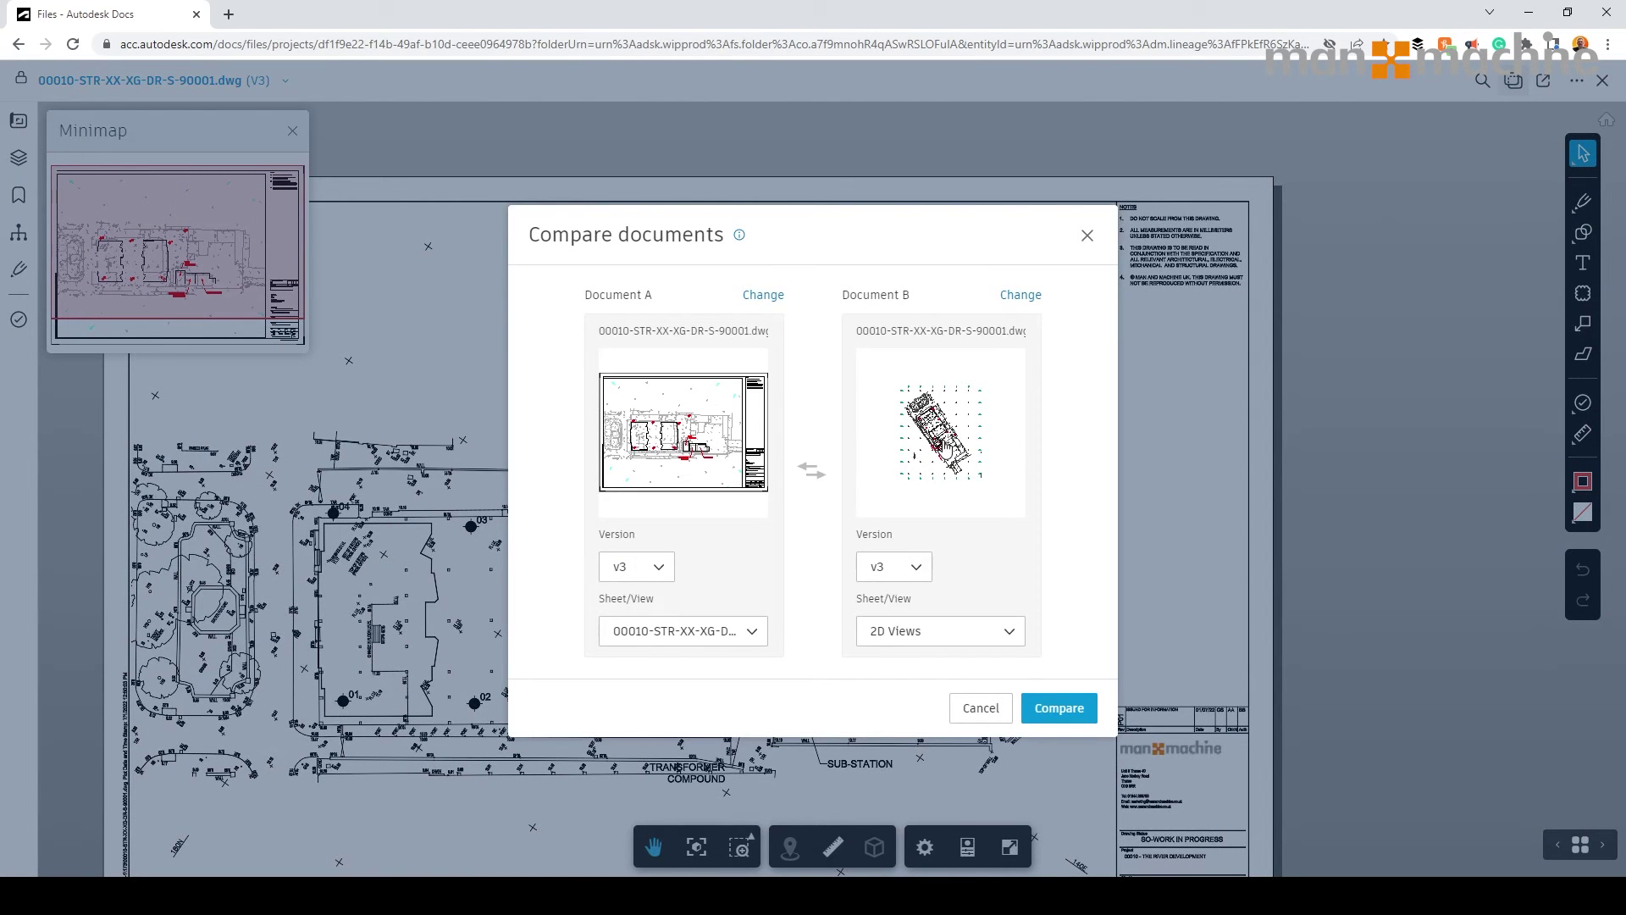
pyautogui.click(916, 567)
pyautogui.click(897, 636)
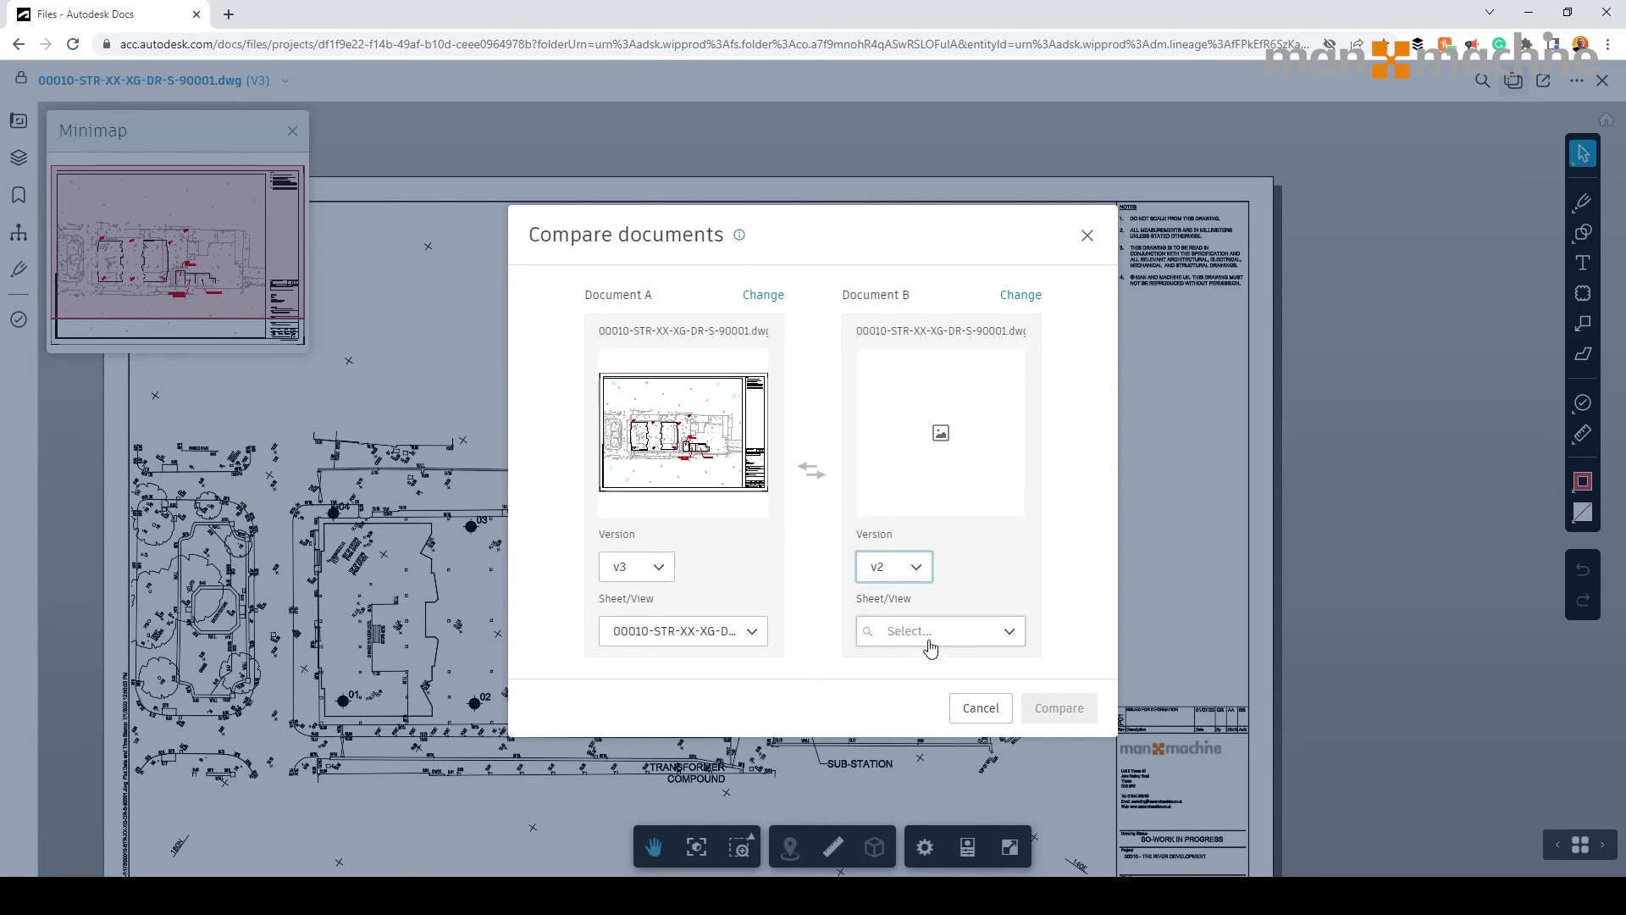
pyautogui.click(980, 635)
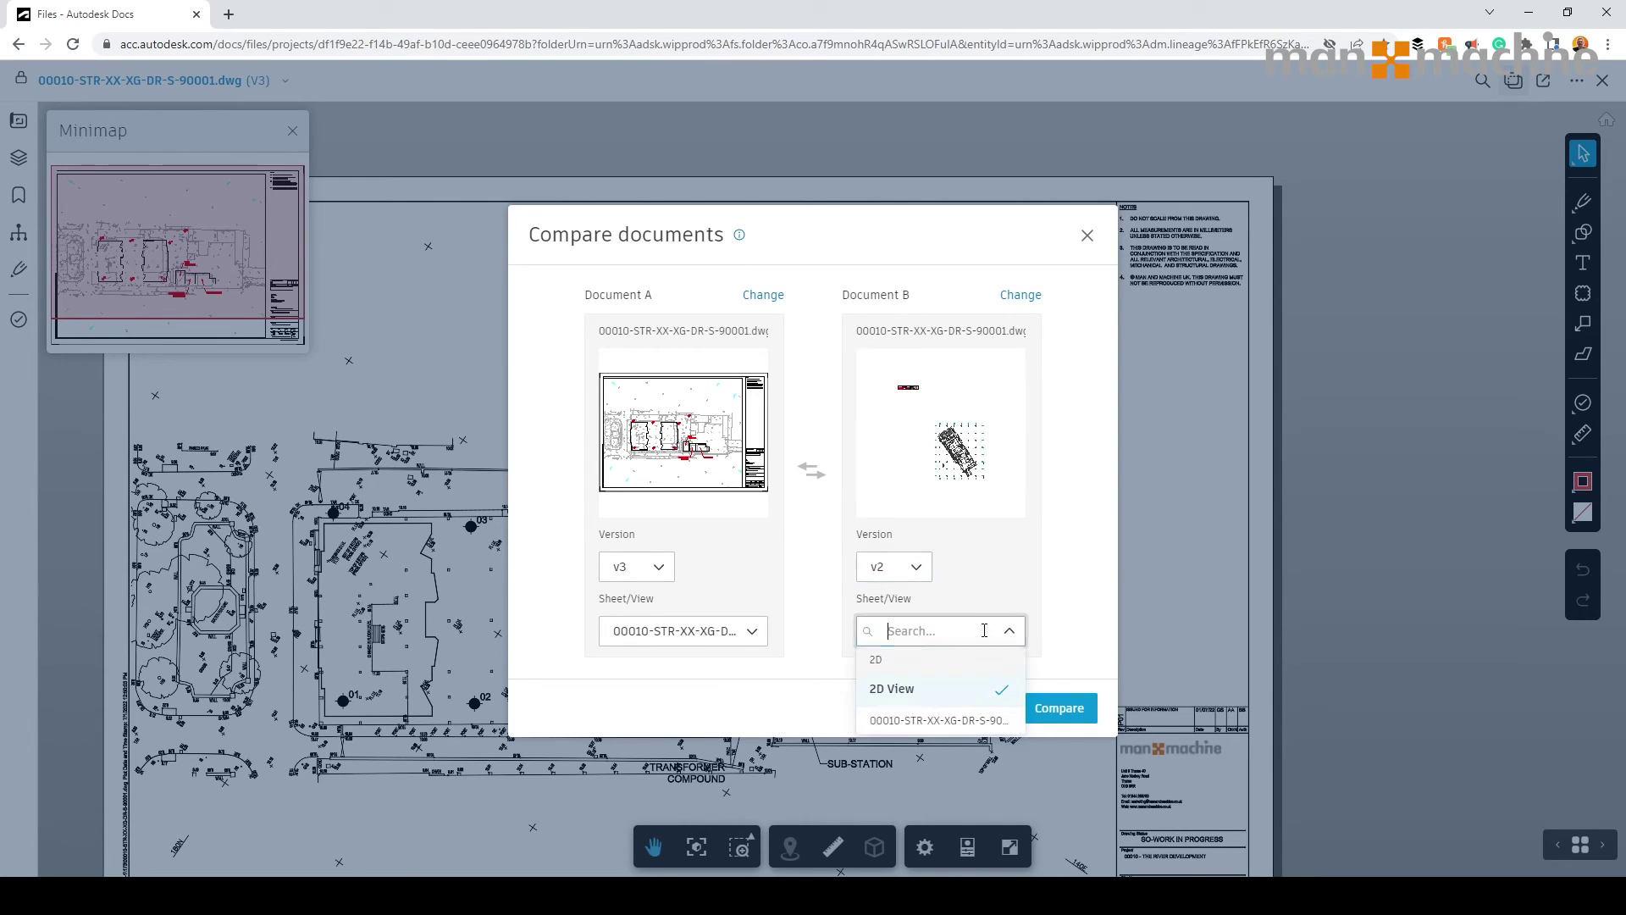
pyautogui.click(932, 718)
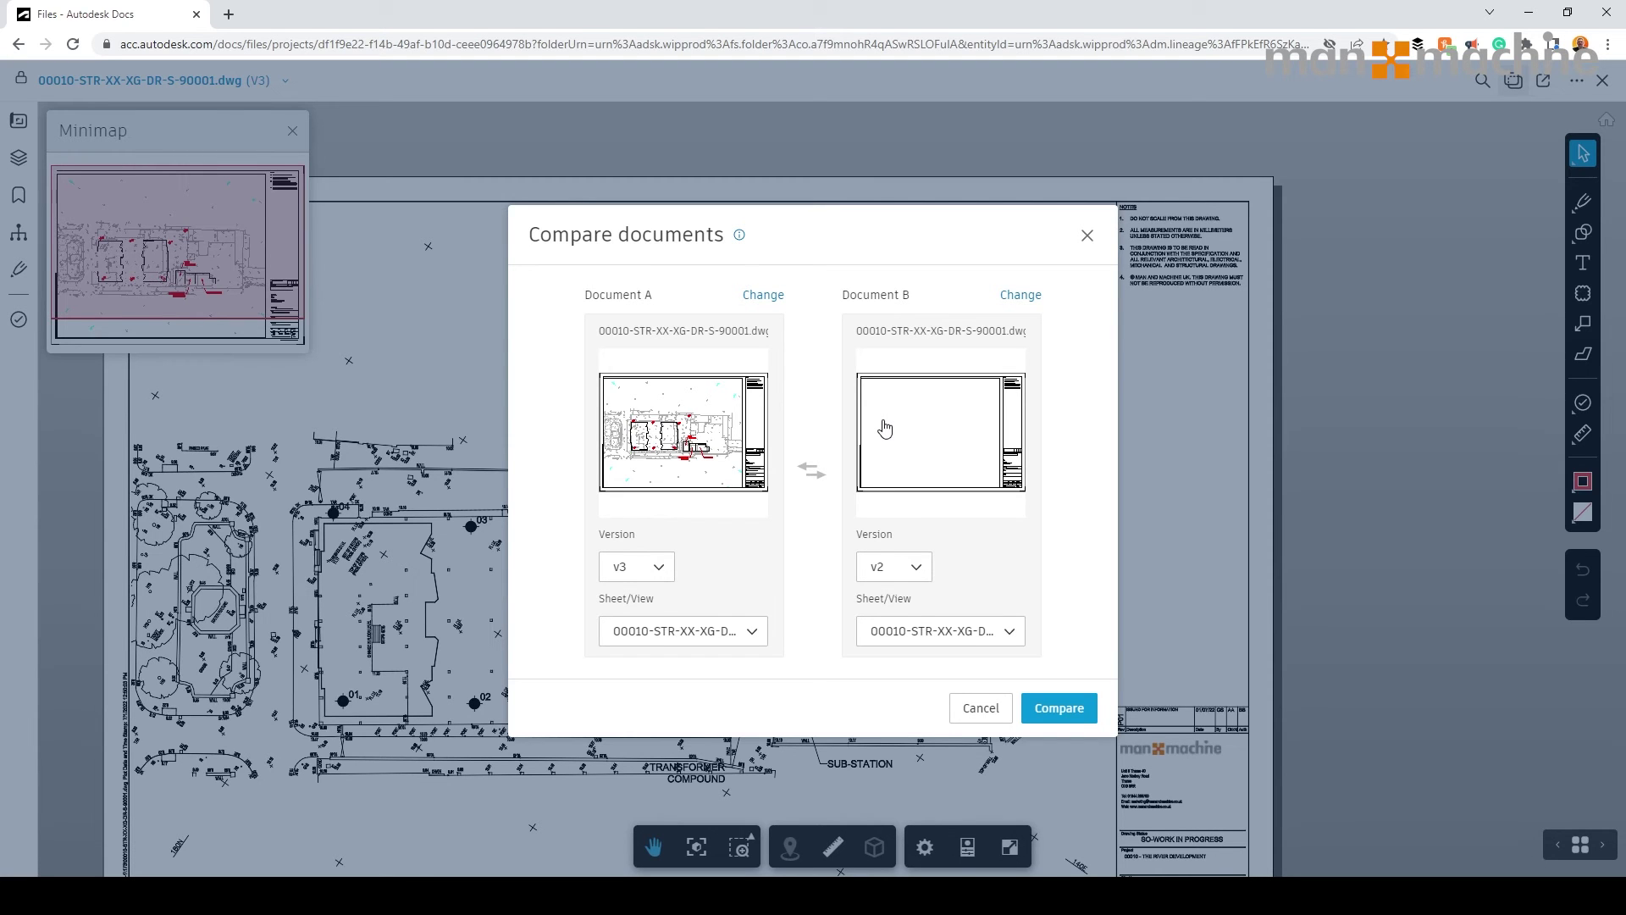
pyautogui.click(978, 715)
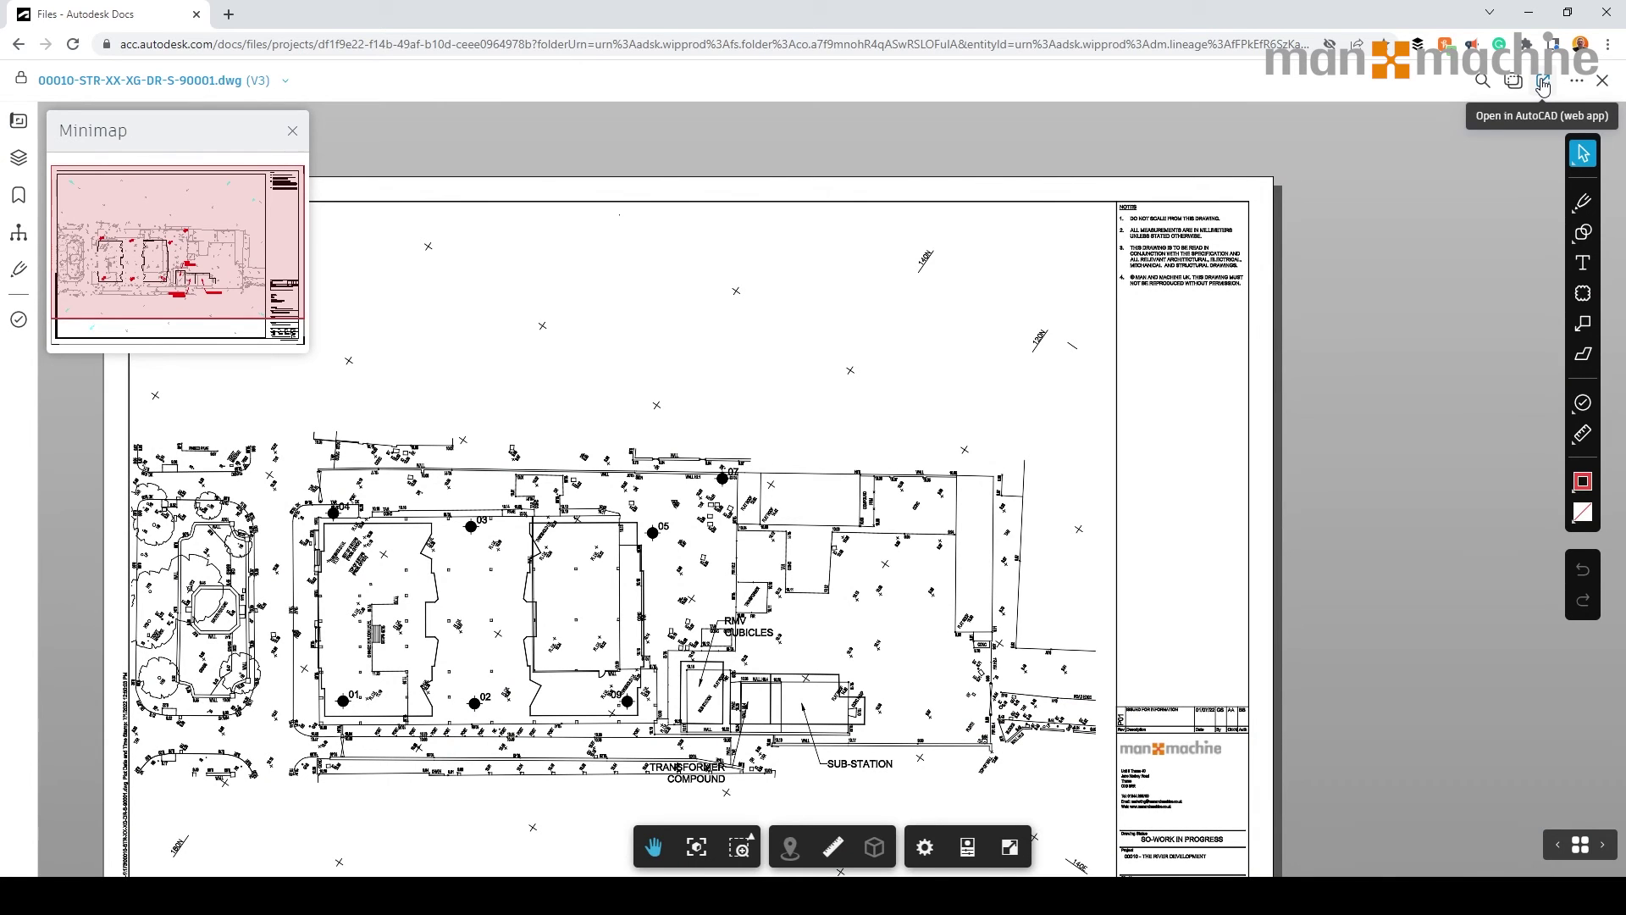
pyautogui.click(1543, 83)
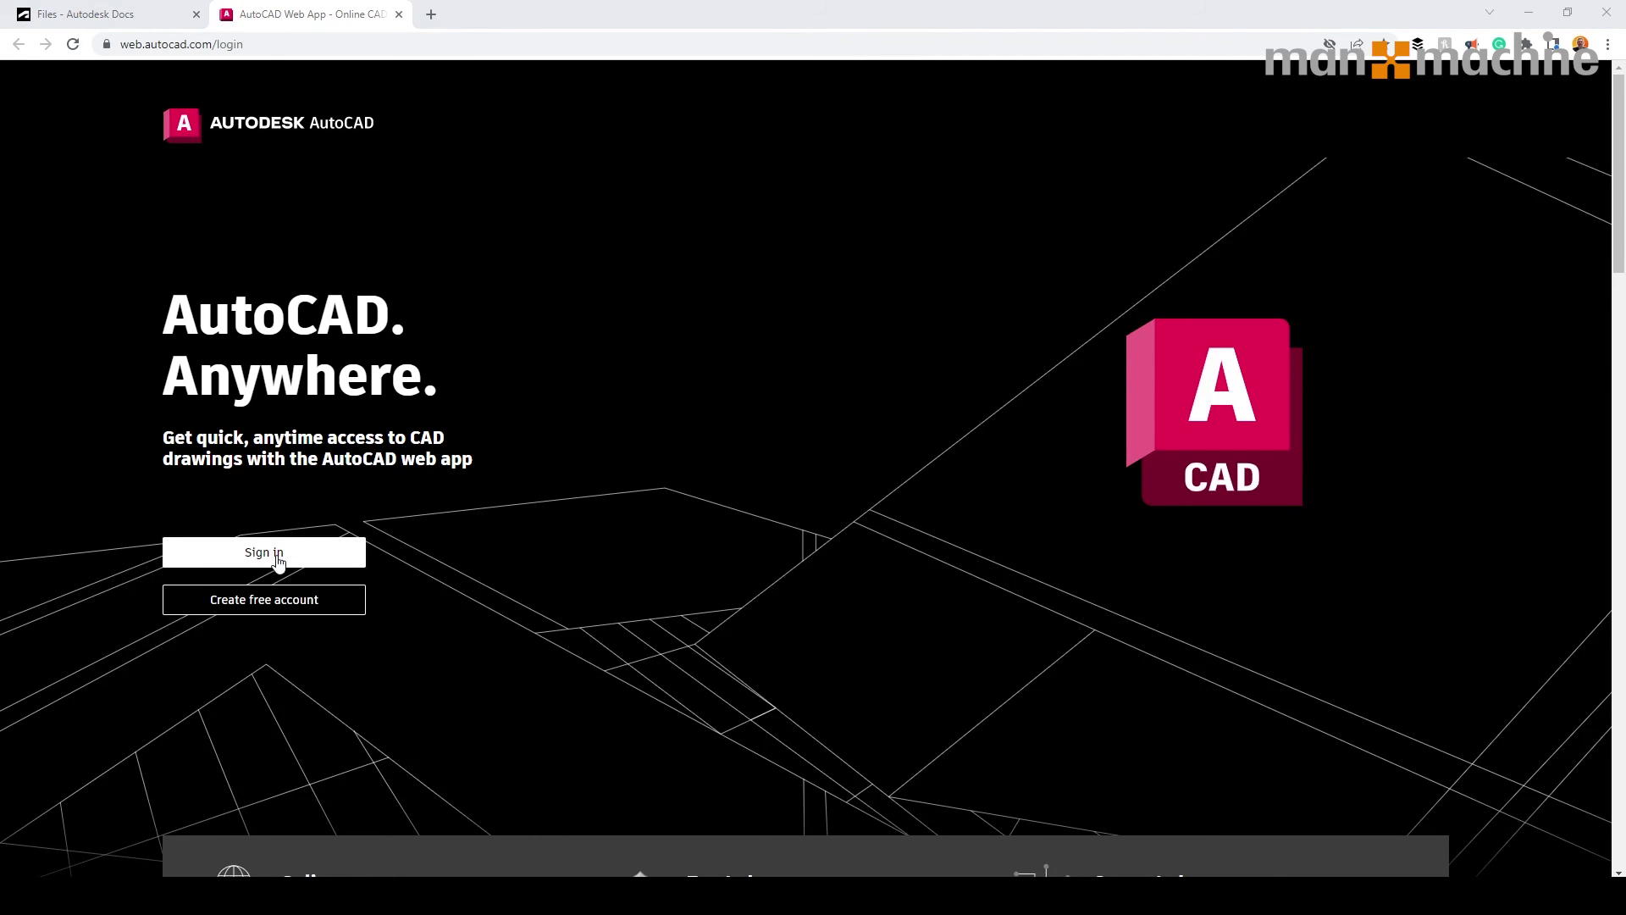
pyautogui.click(276, 557)
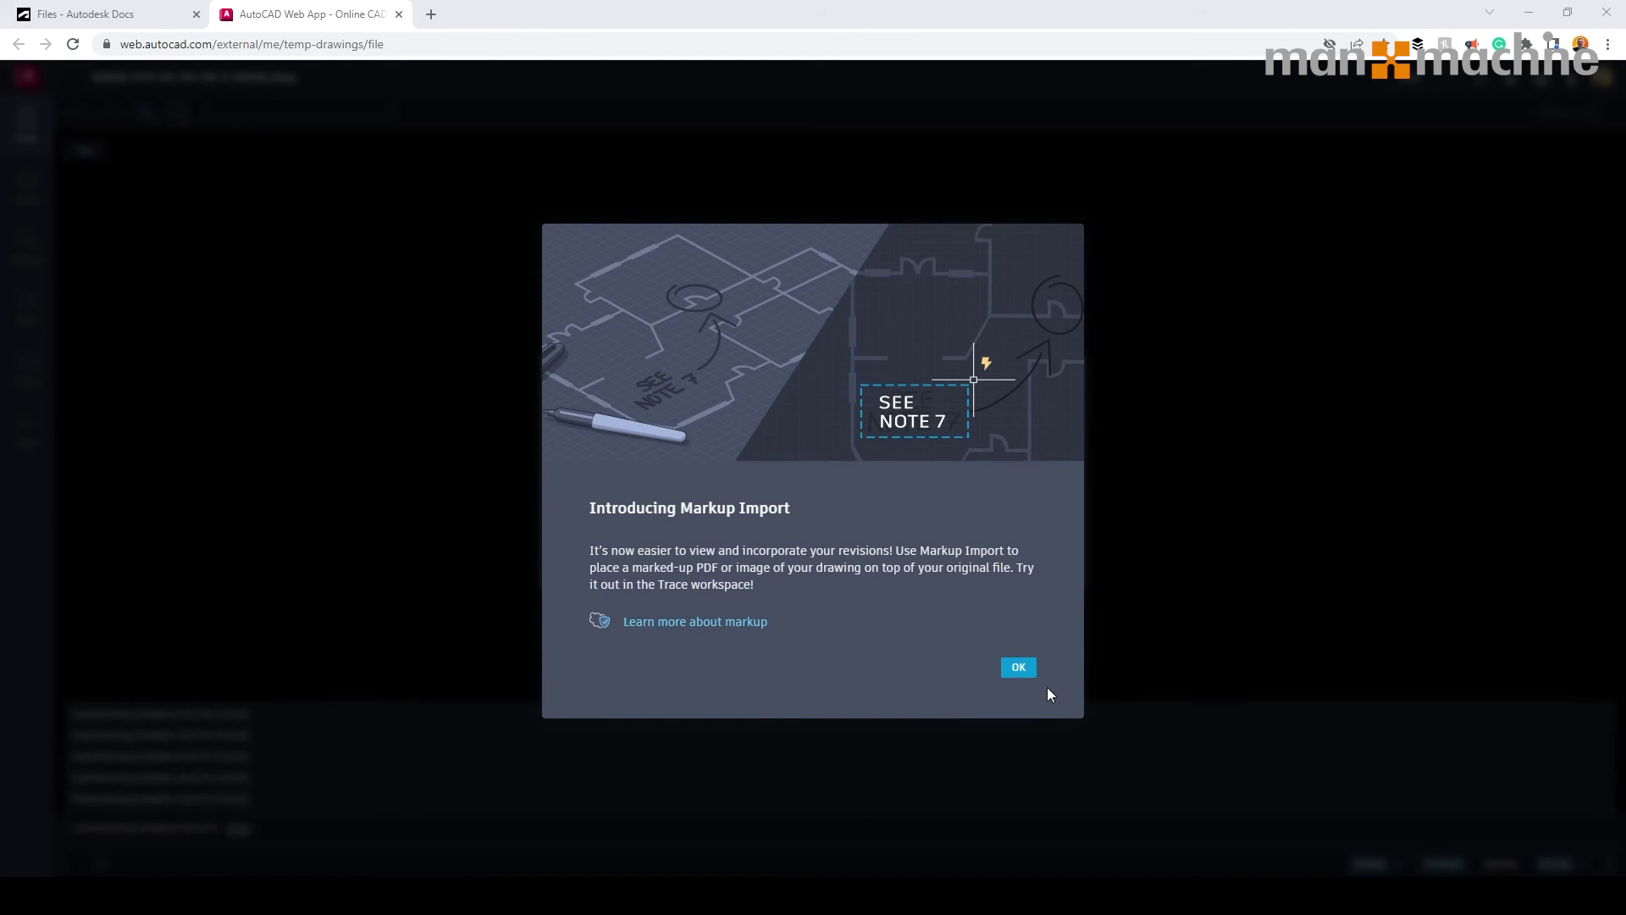
pyautogui.click(1019, 667)
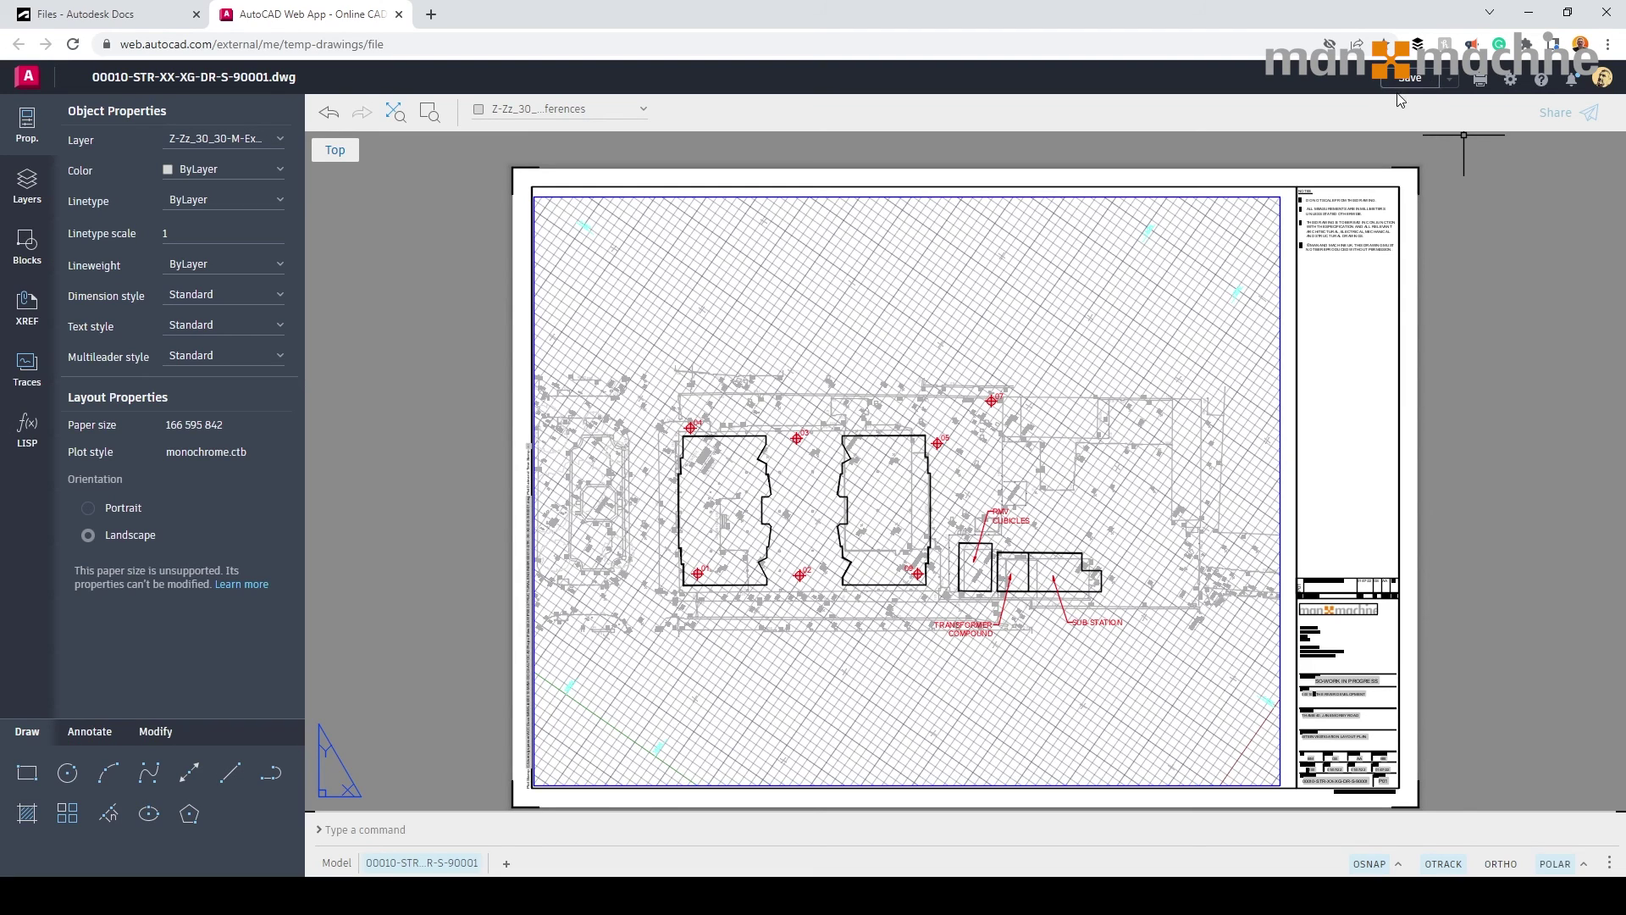
pyautogui.click(398, 14)
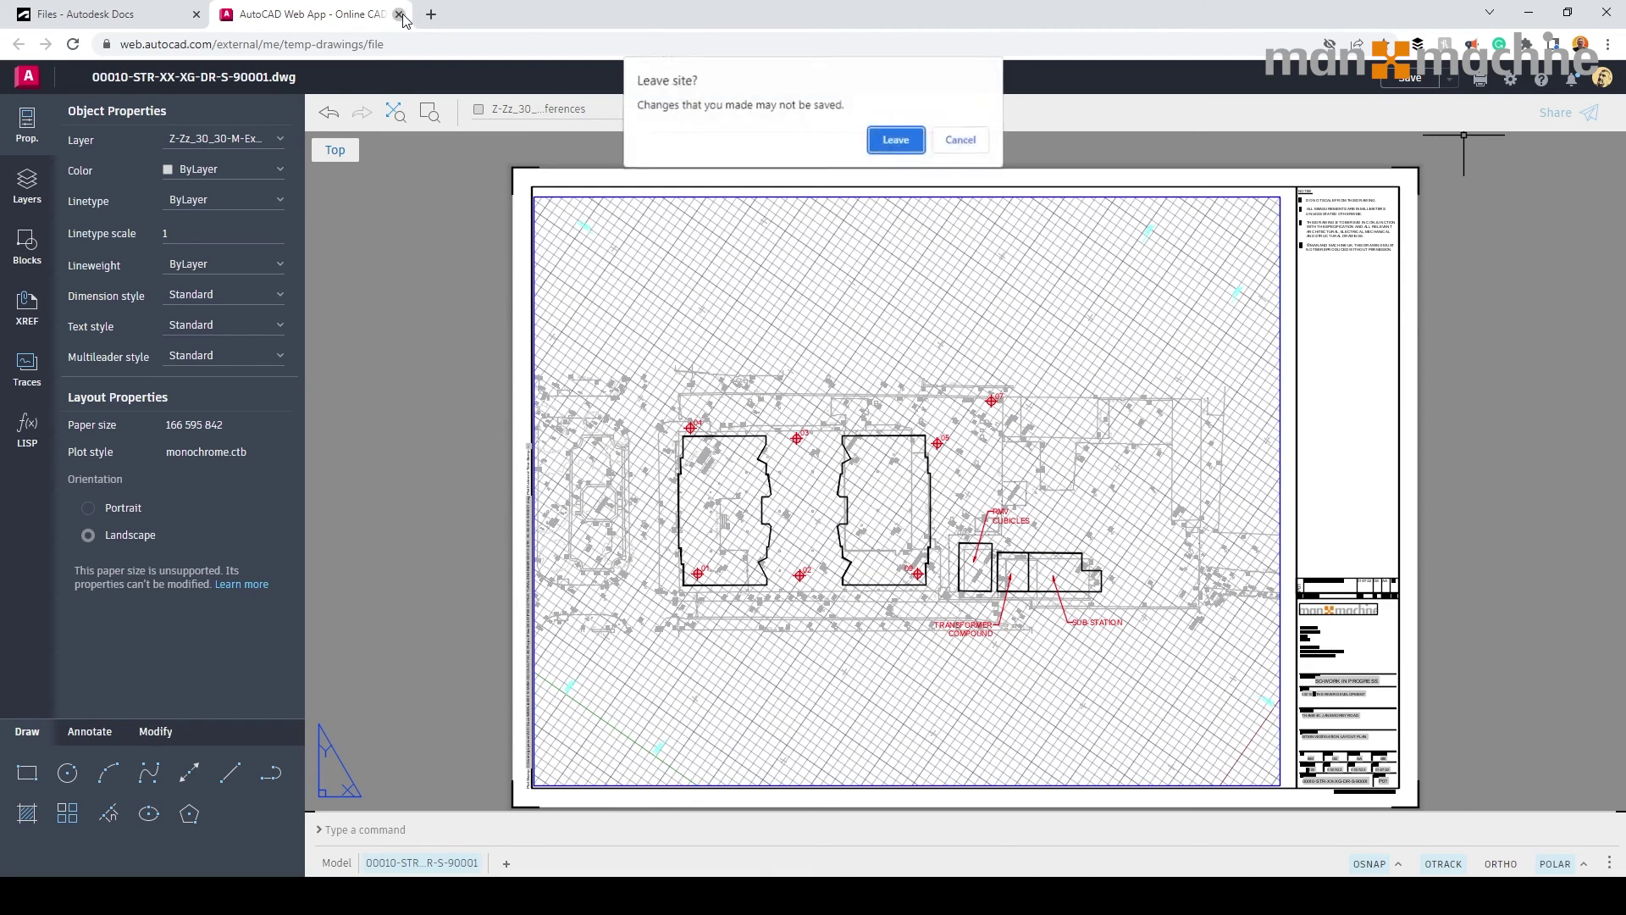
pyautogui.click(889, 138)
# Search the site plan for 'transformer', visit both TRANSFORMER matches, clear the search, and list the folder's drawings.
pyautogui.click(1575, 79)
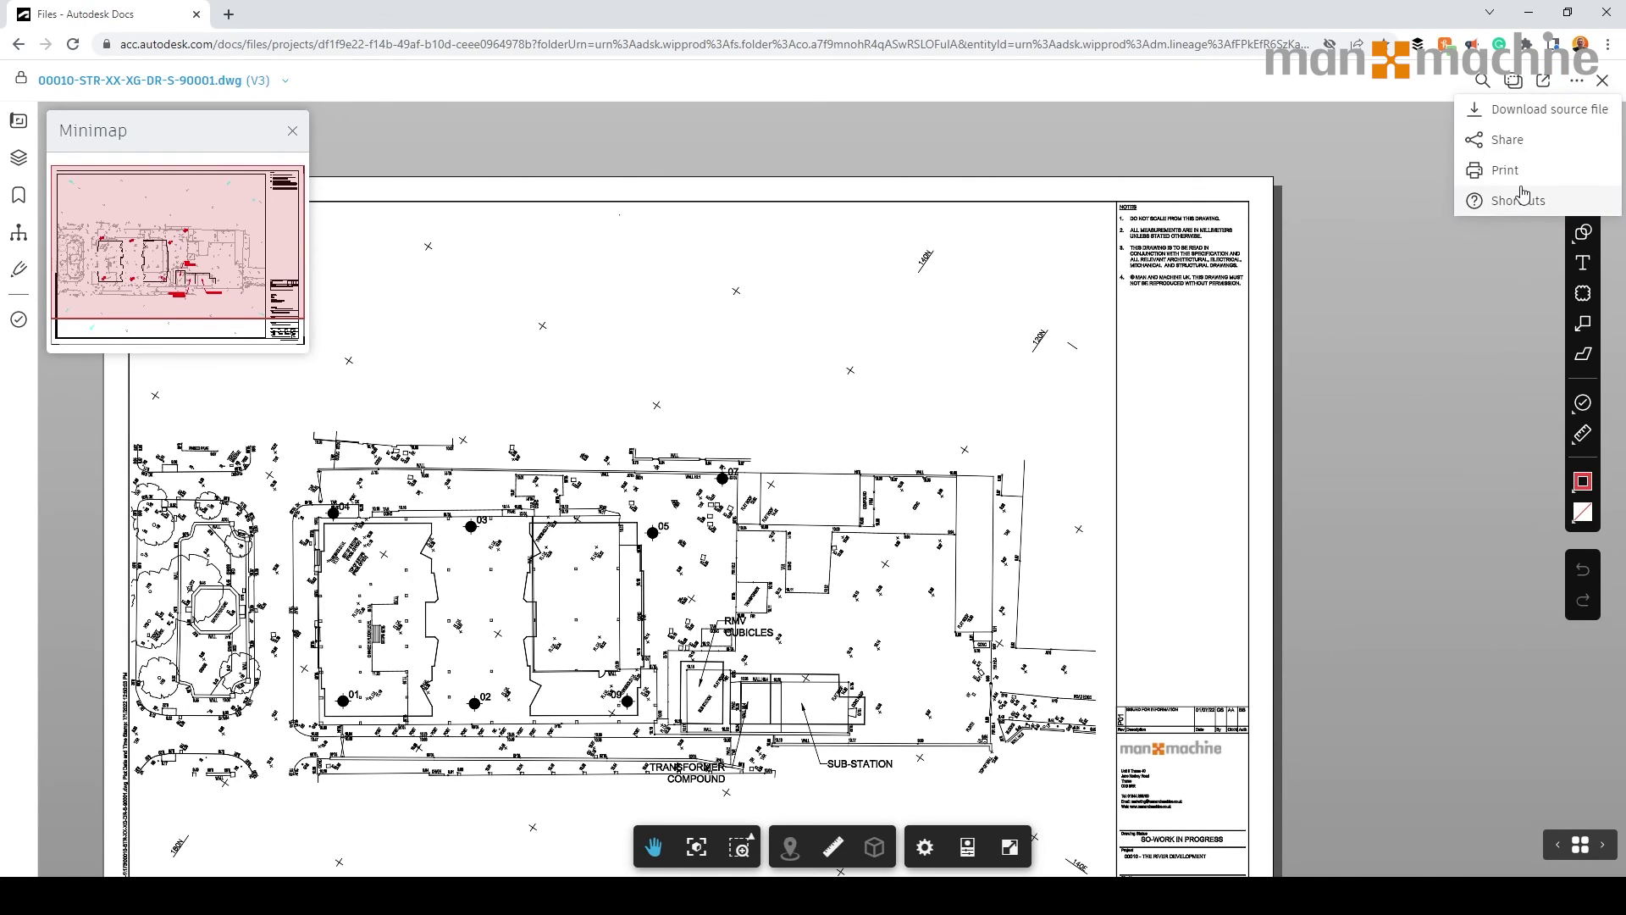
pyautogui.click(1482, 81)
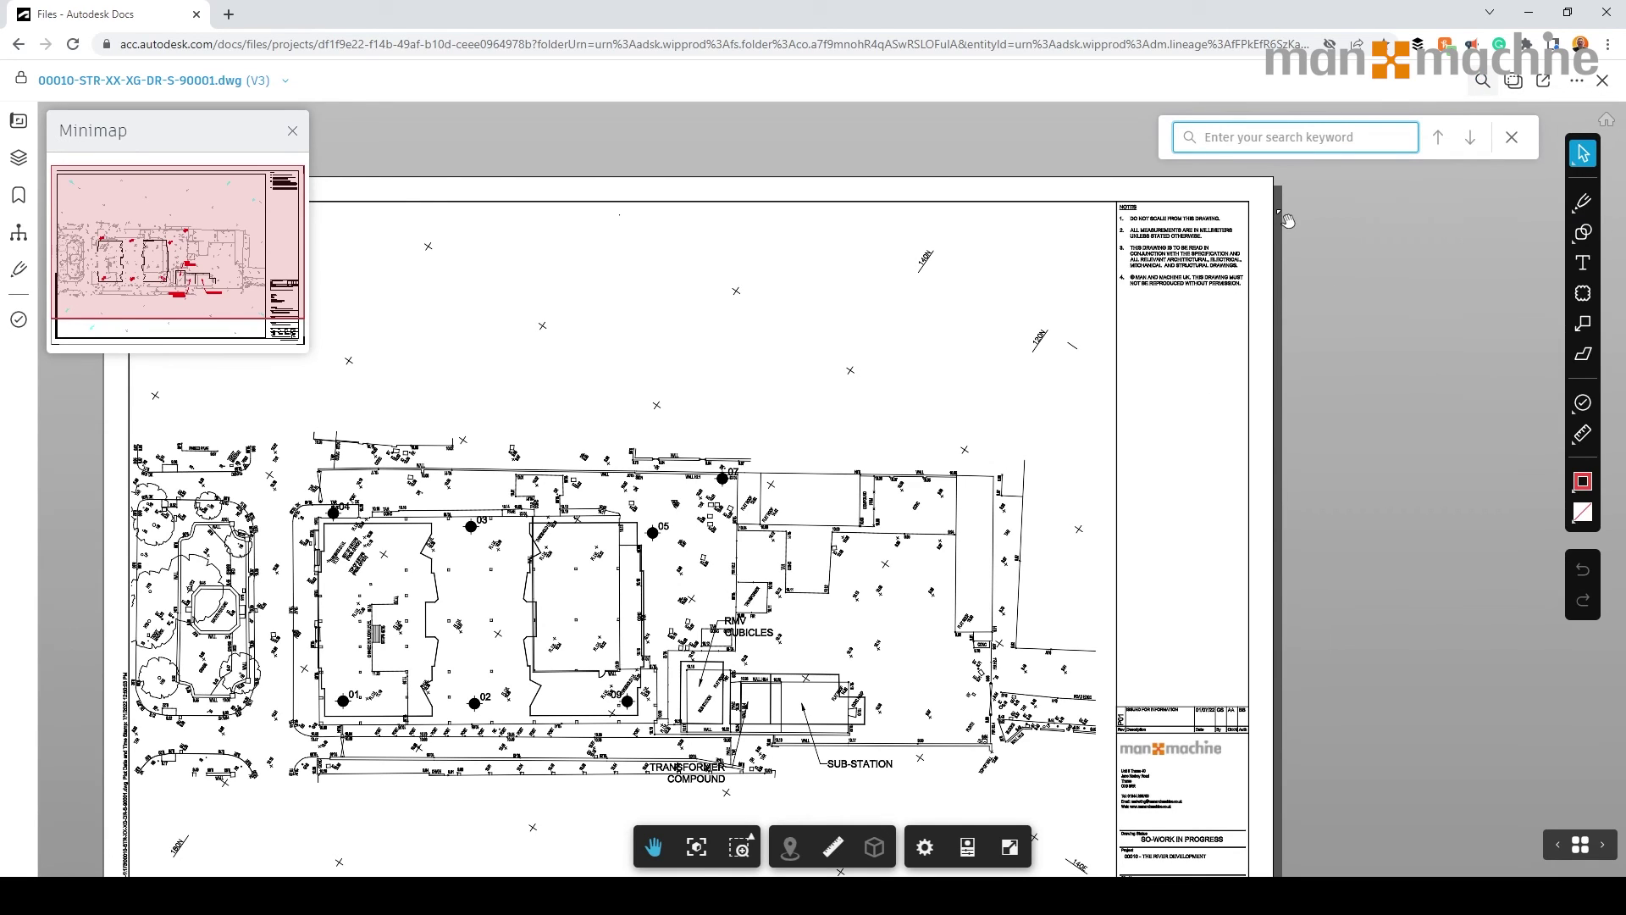
pyautogui.write('transformer')
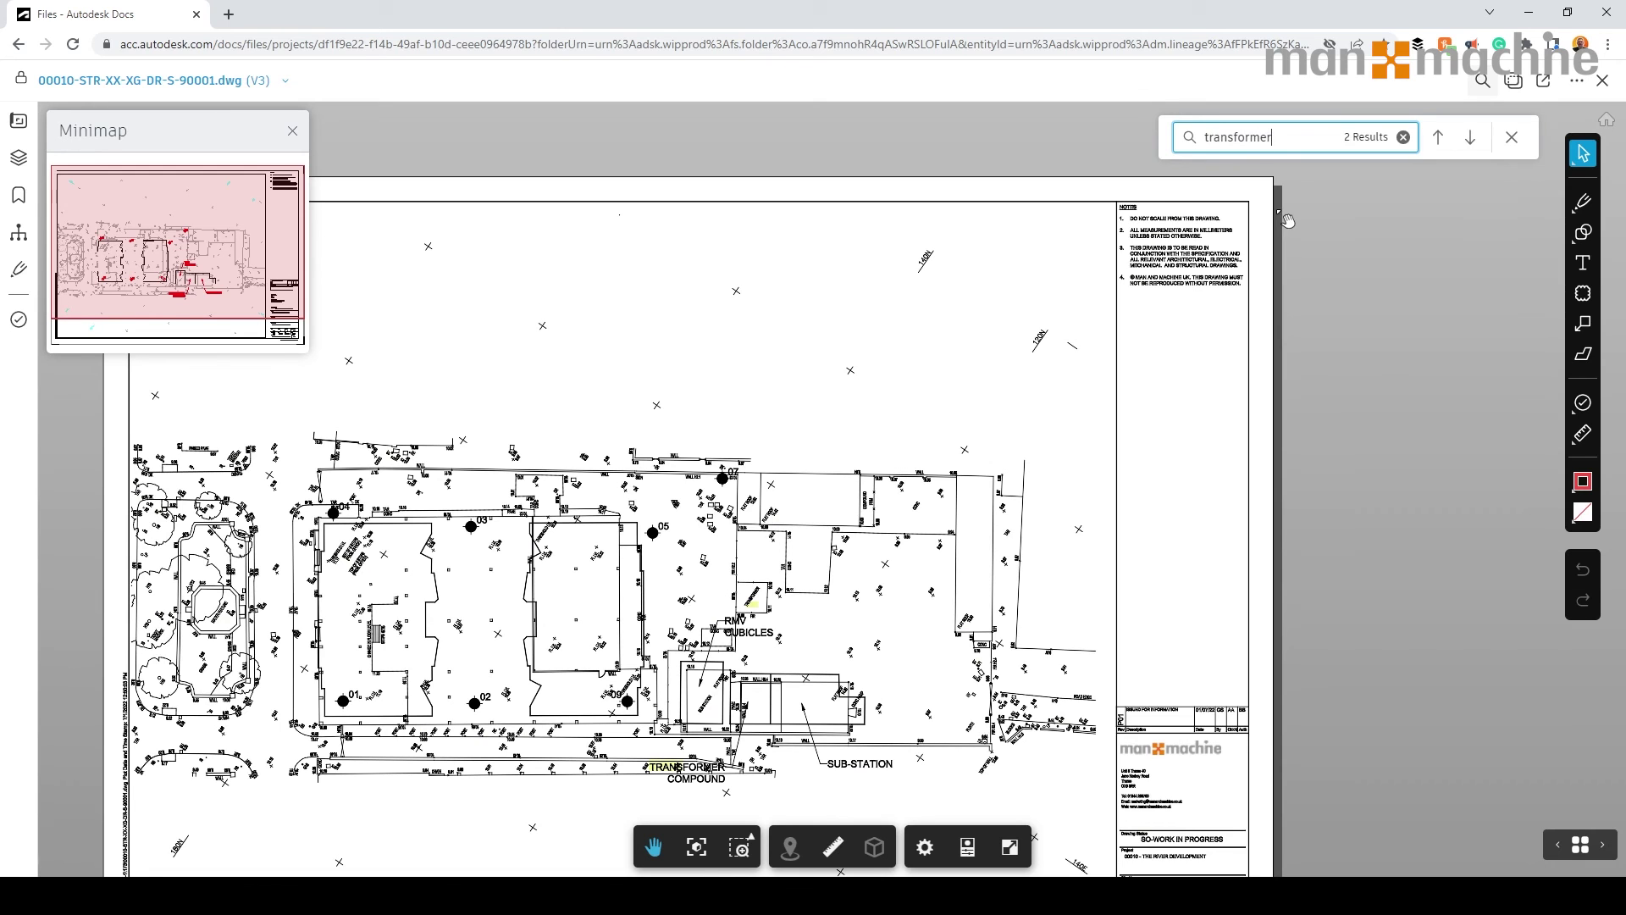
pyautogui.press('Return')
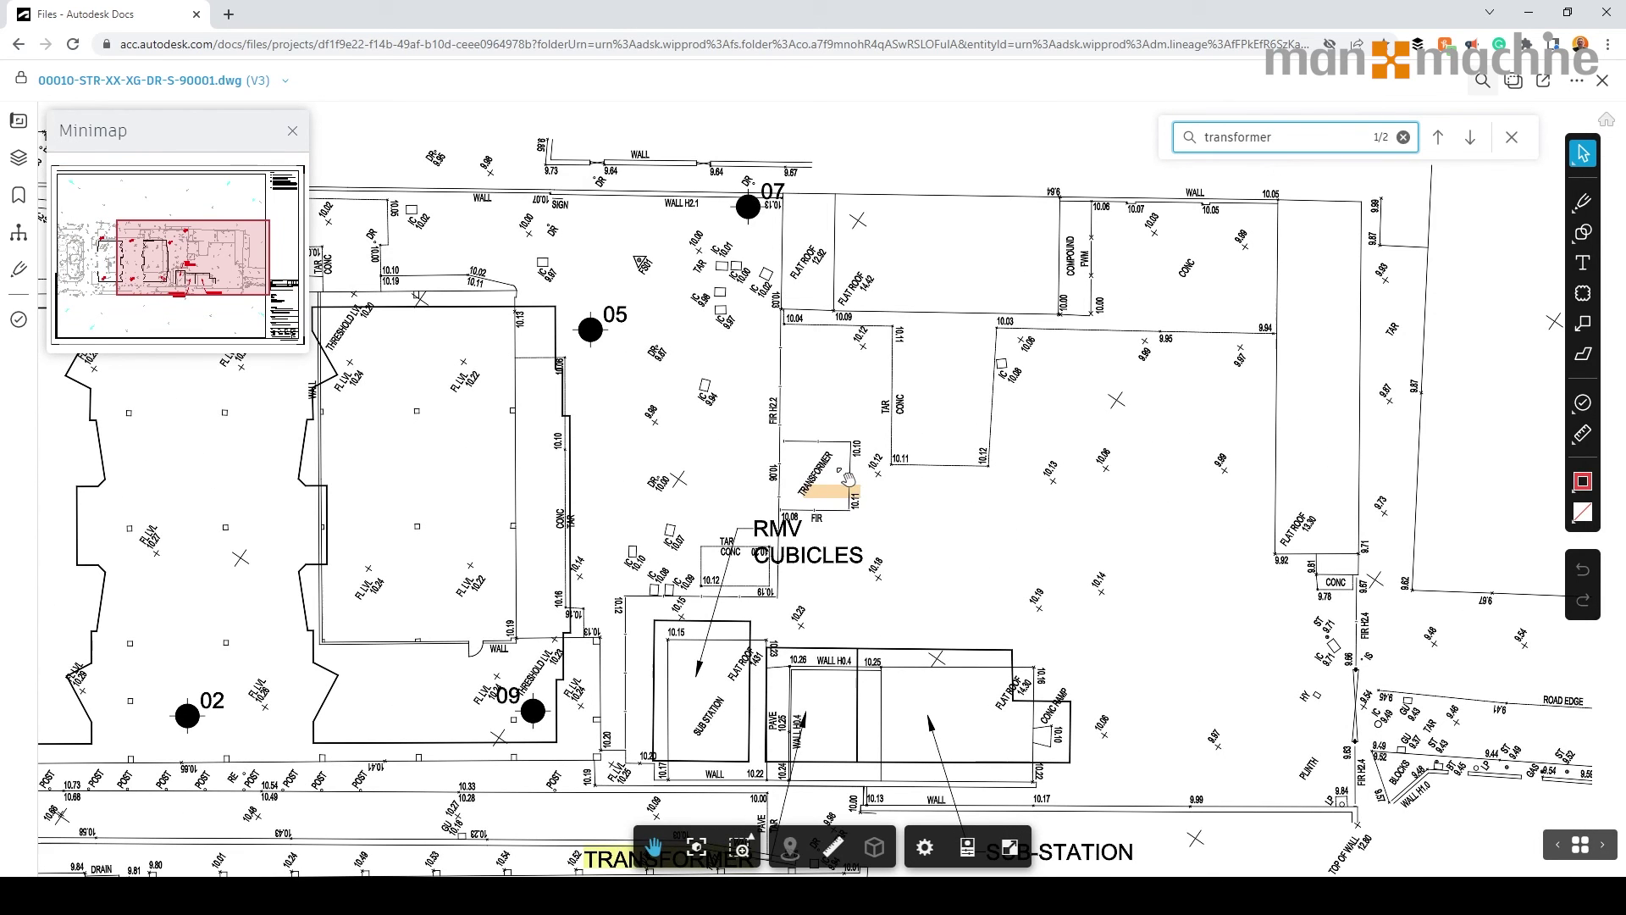
pyautogui.click(1471, 141)
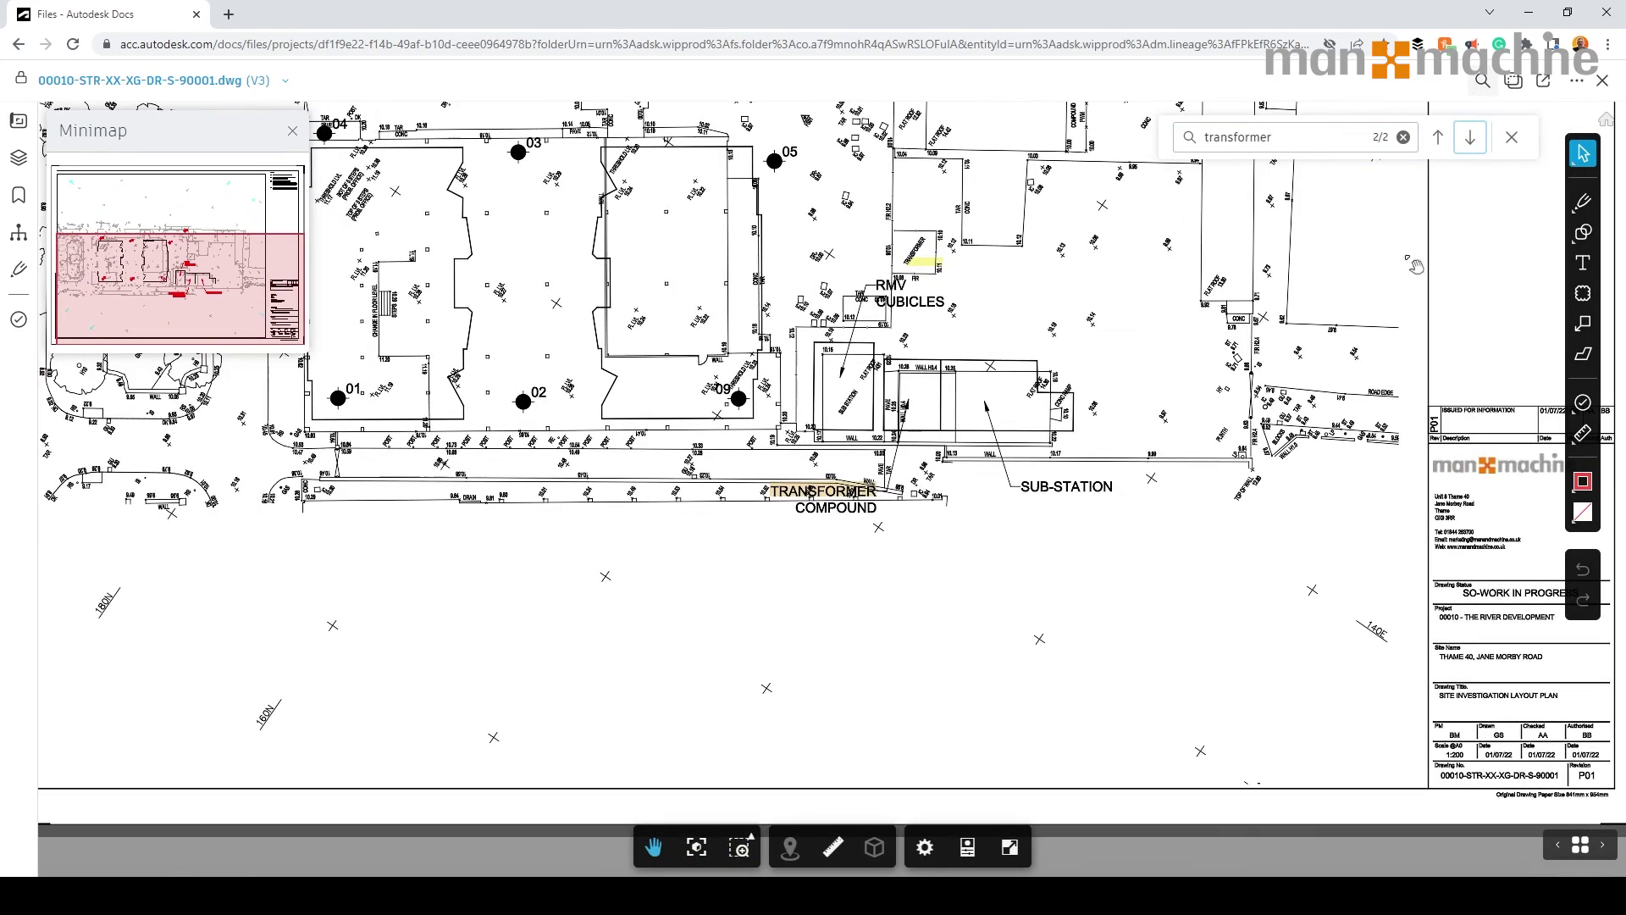
pyautogui.click(1512, 137)
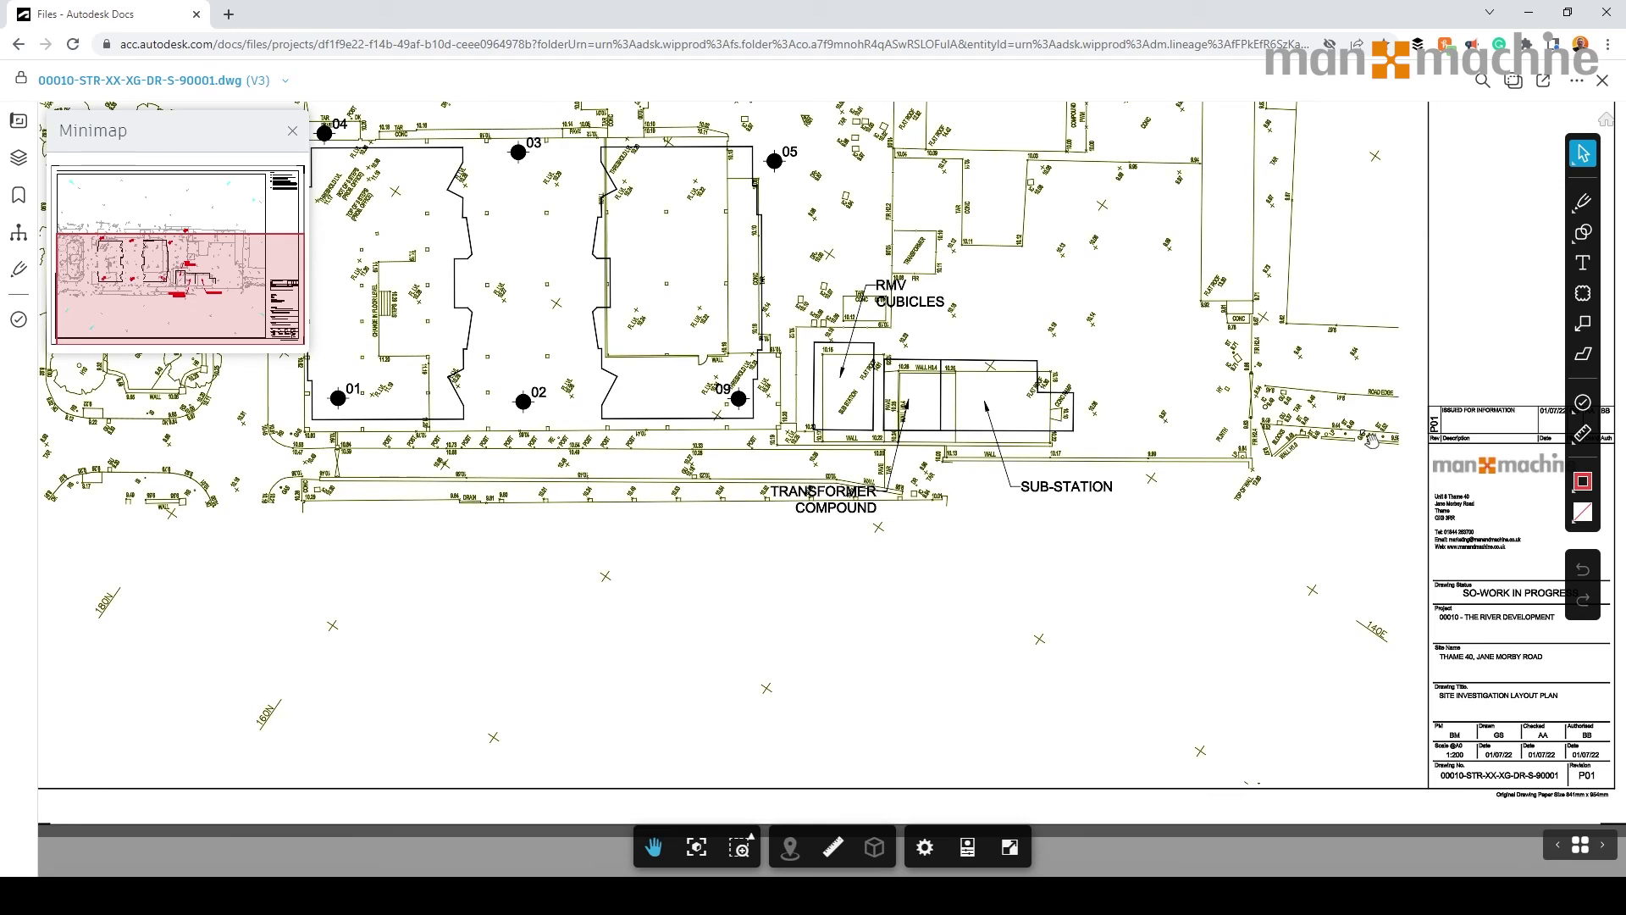
pyautogui.click(1581, 845)
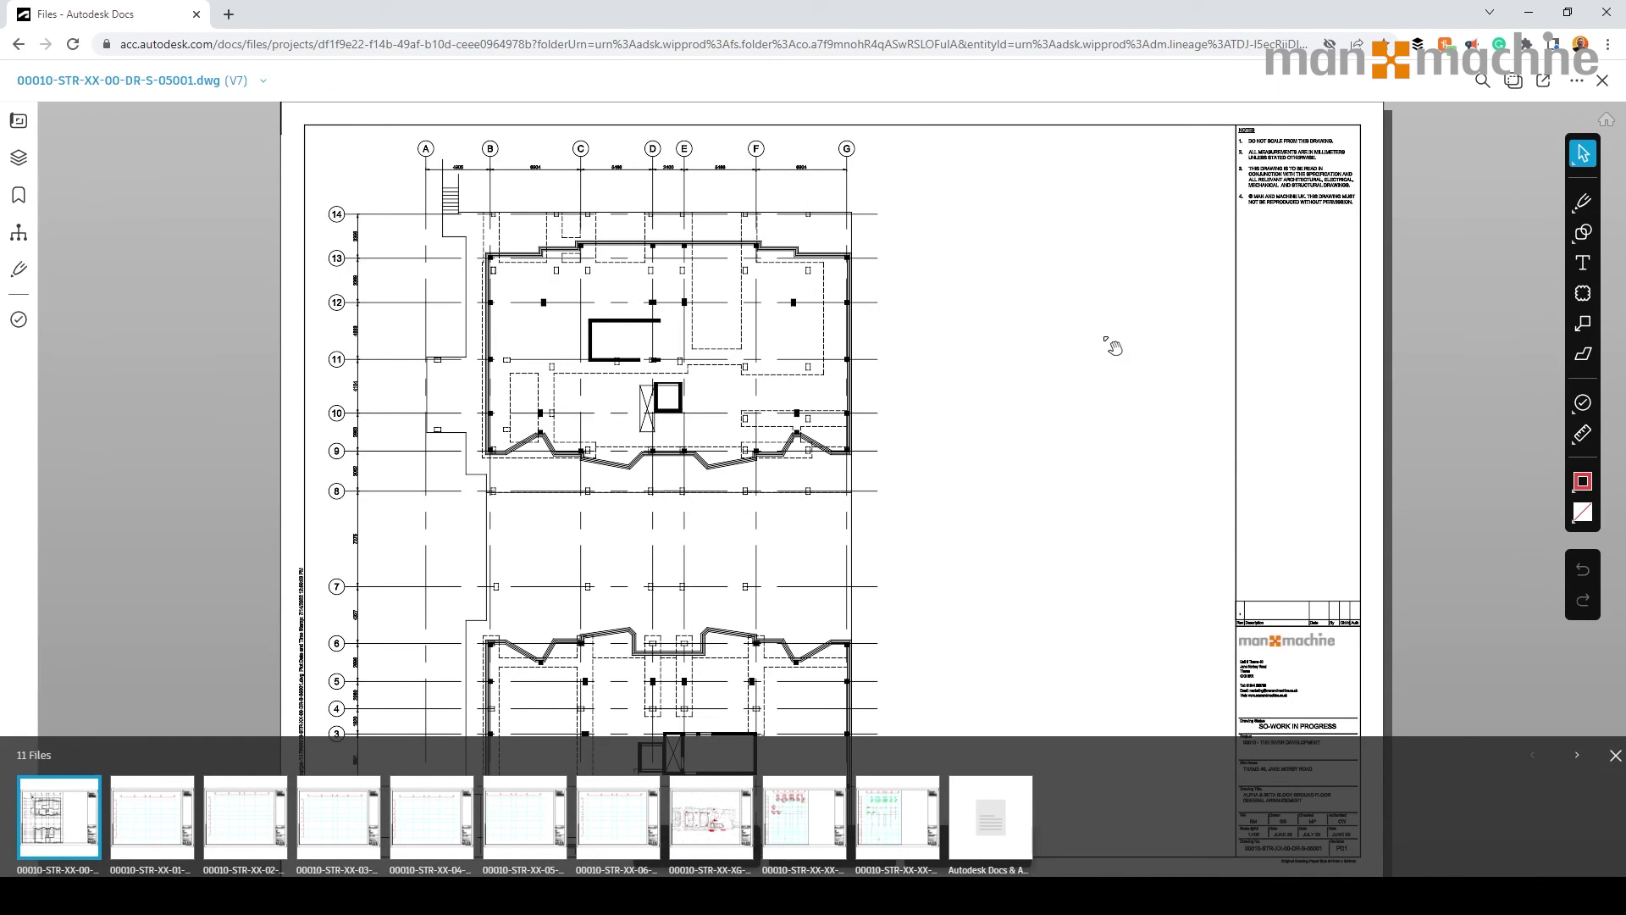
# Look over the ground floor general arrangement drawing, then exit to the 003.STRUCTURAL ENGINEER file list.
pyautogui.scroll(1, 1101, 286)
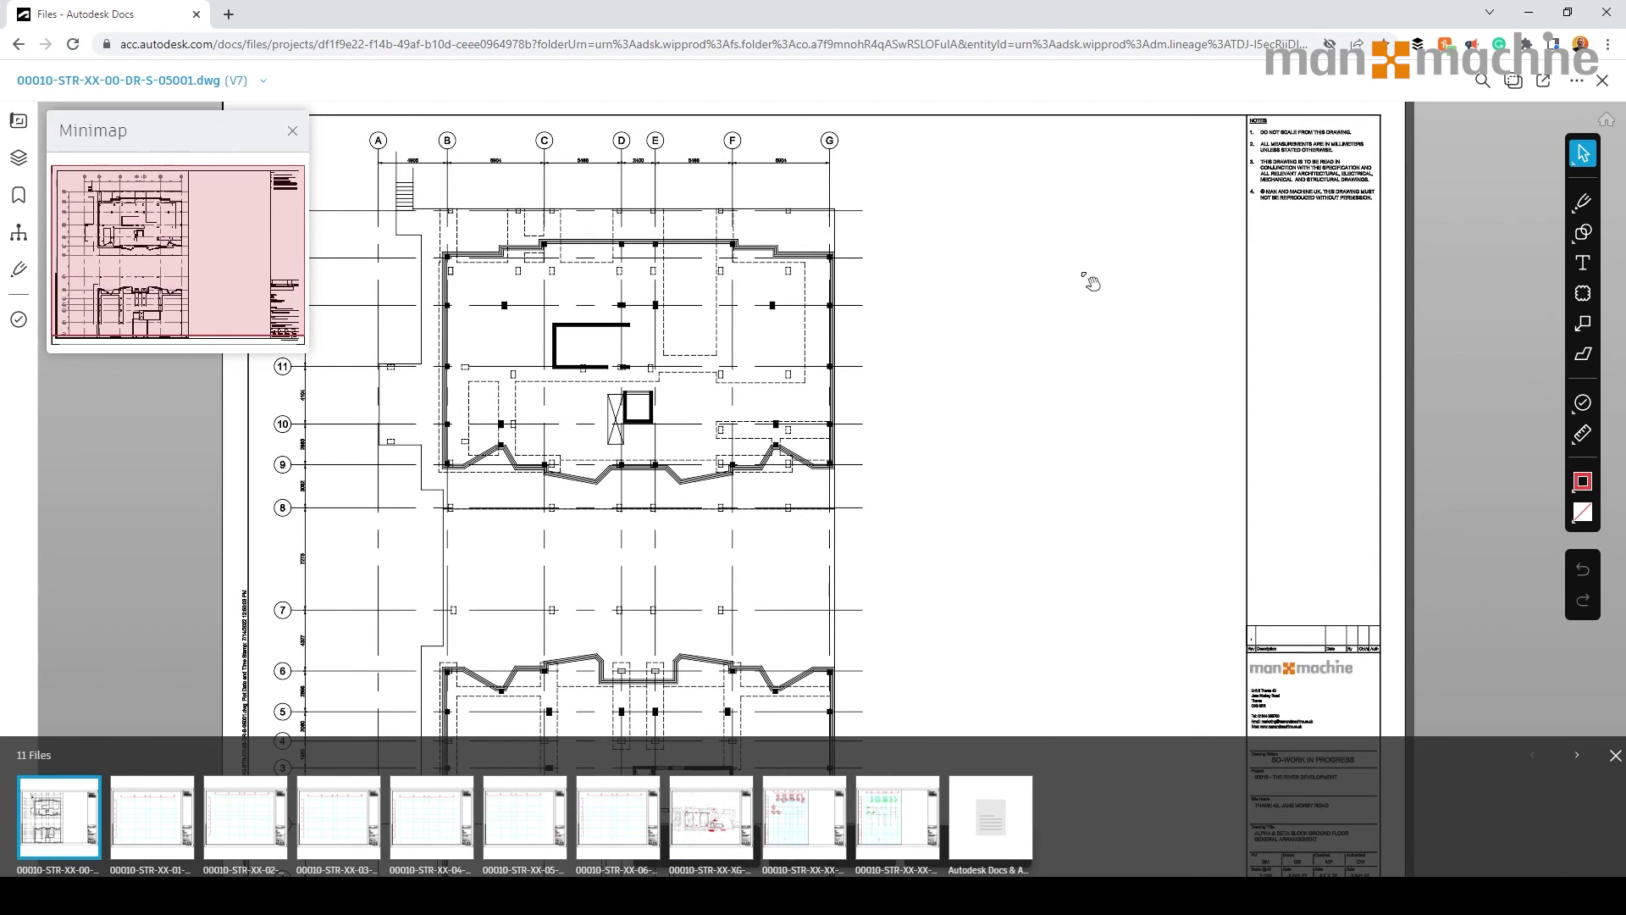
pyautogui.scroll(-1, 1091, 283)
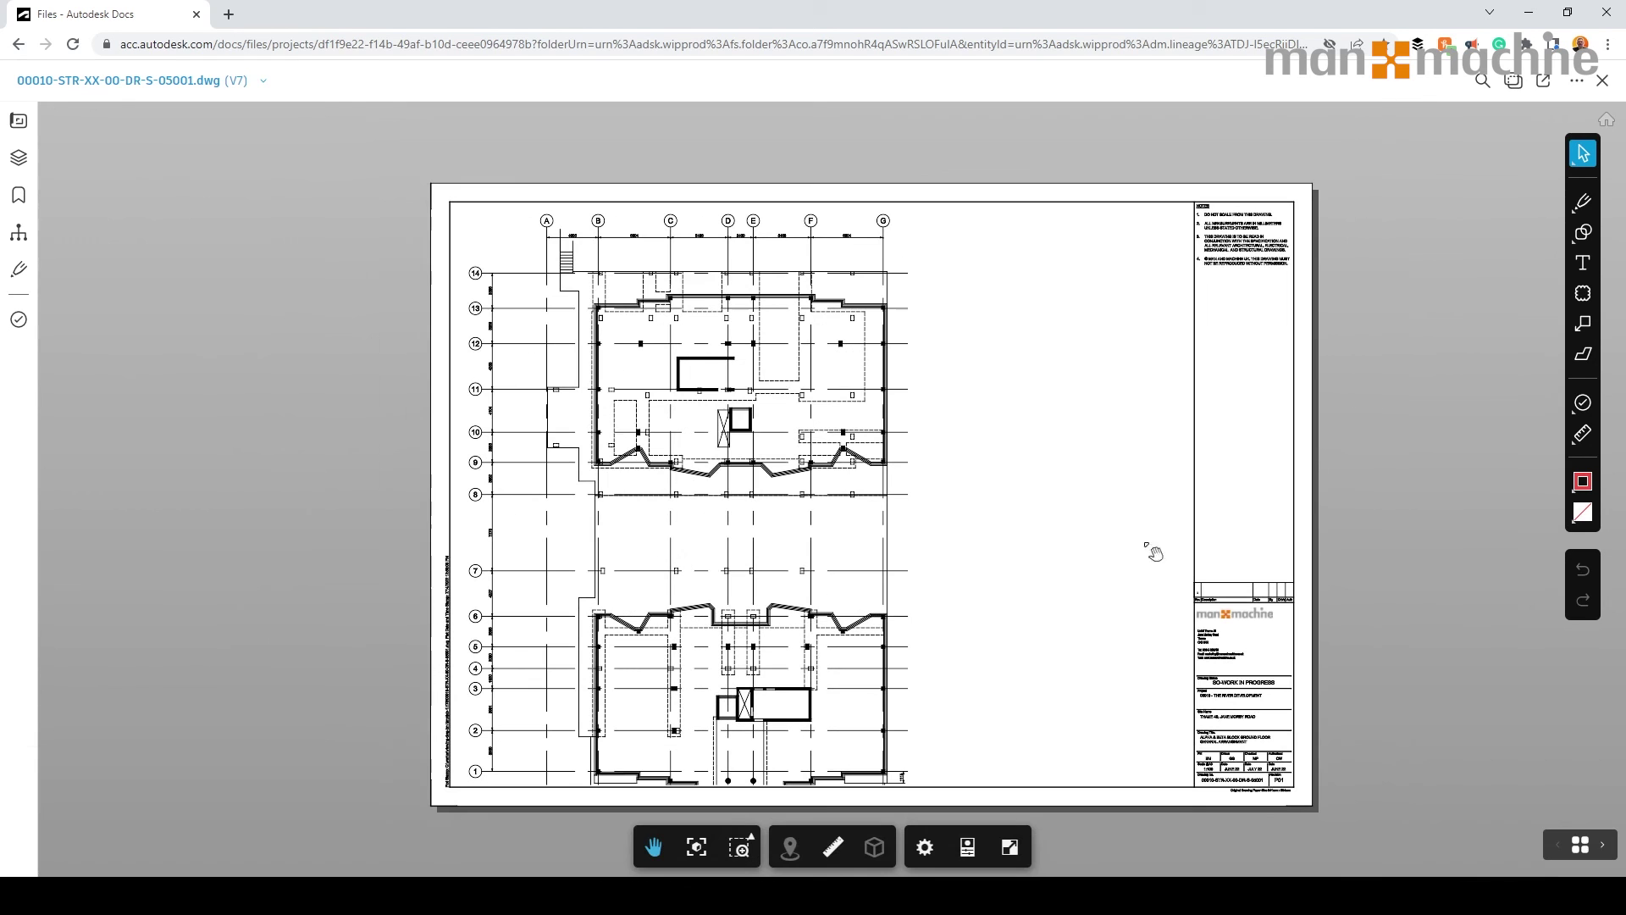
pyautogui.click(1601, 82)
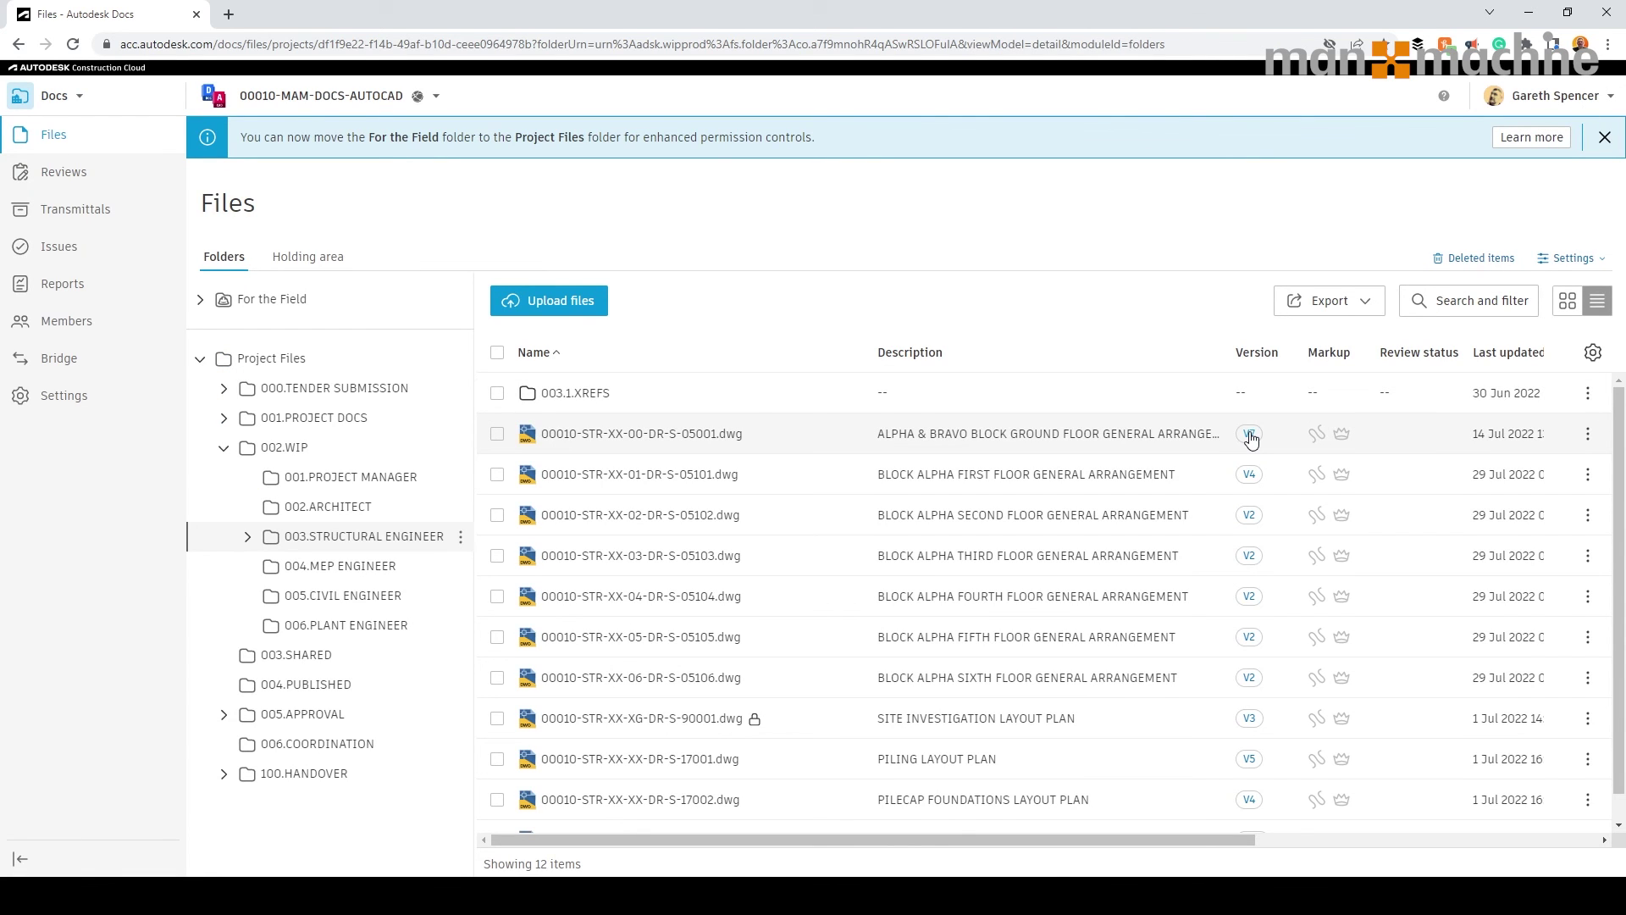